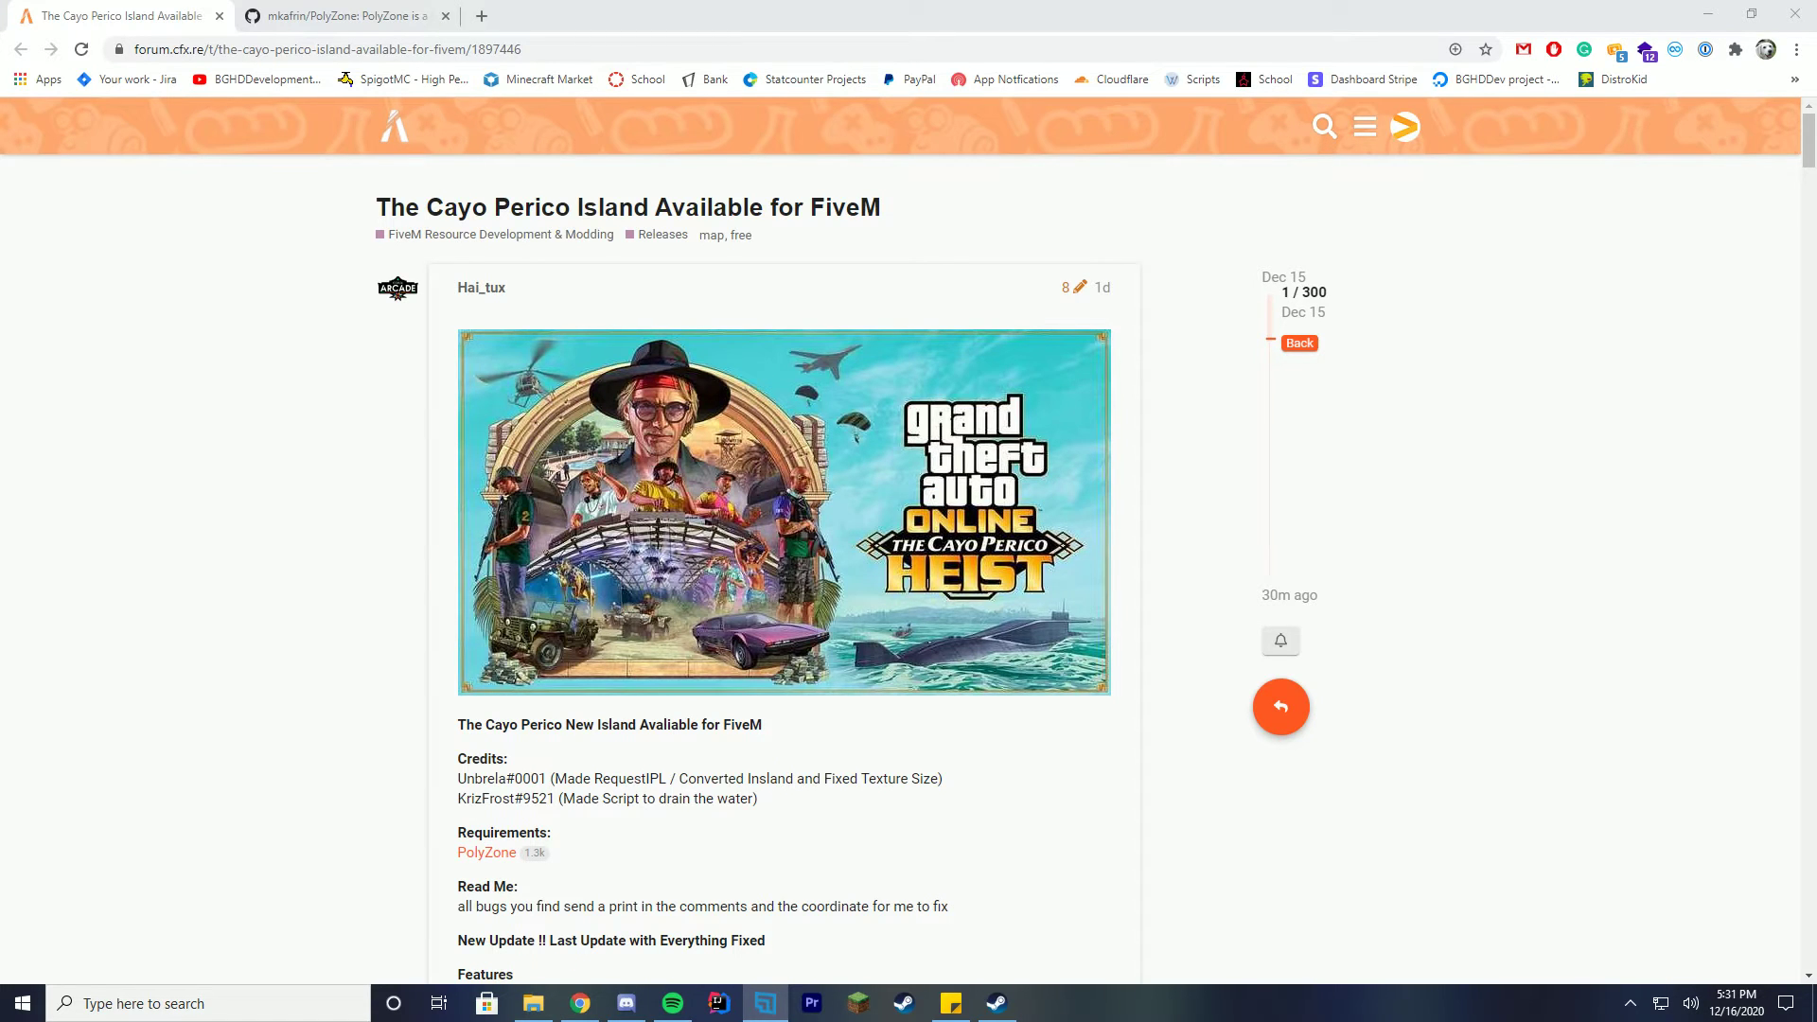
# Review the Cayo Perico forum post's requirements, features and download links, along with the PolyZone GitHub page
pyautogui.scroll(-3, 784, 568)
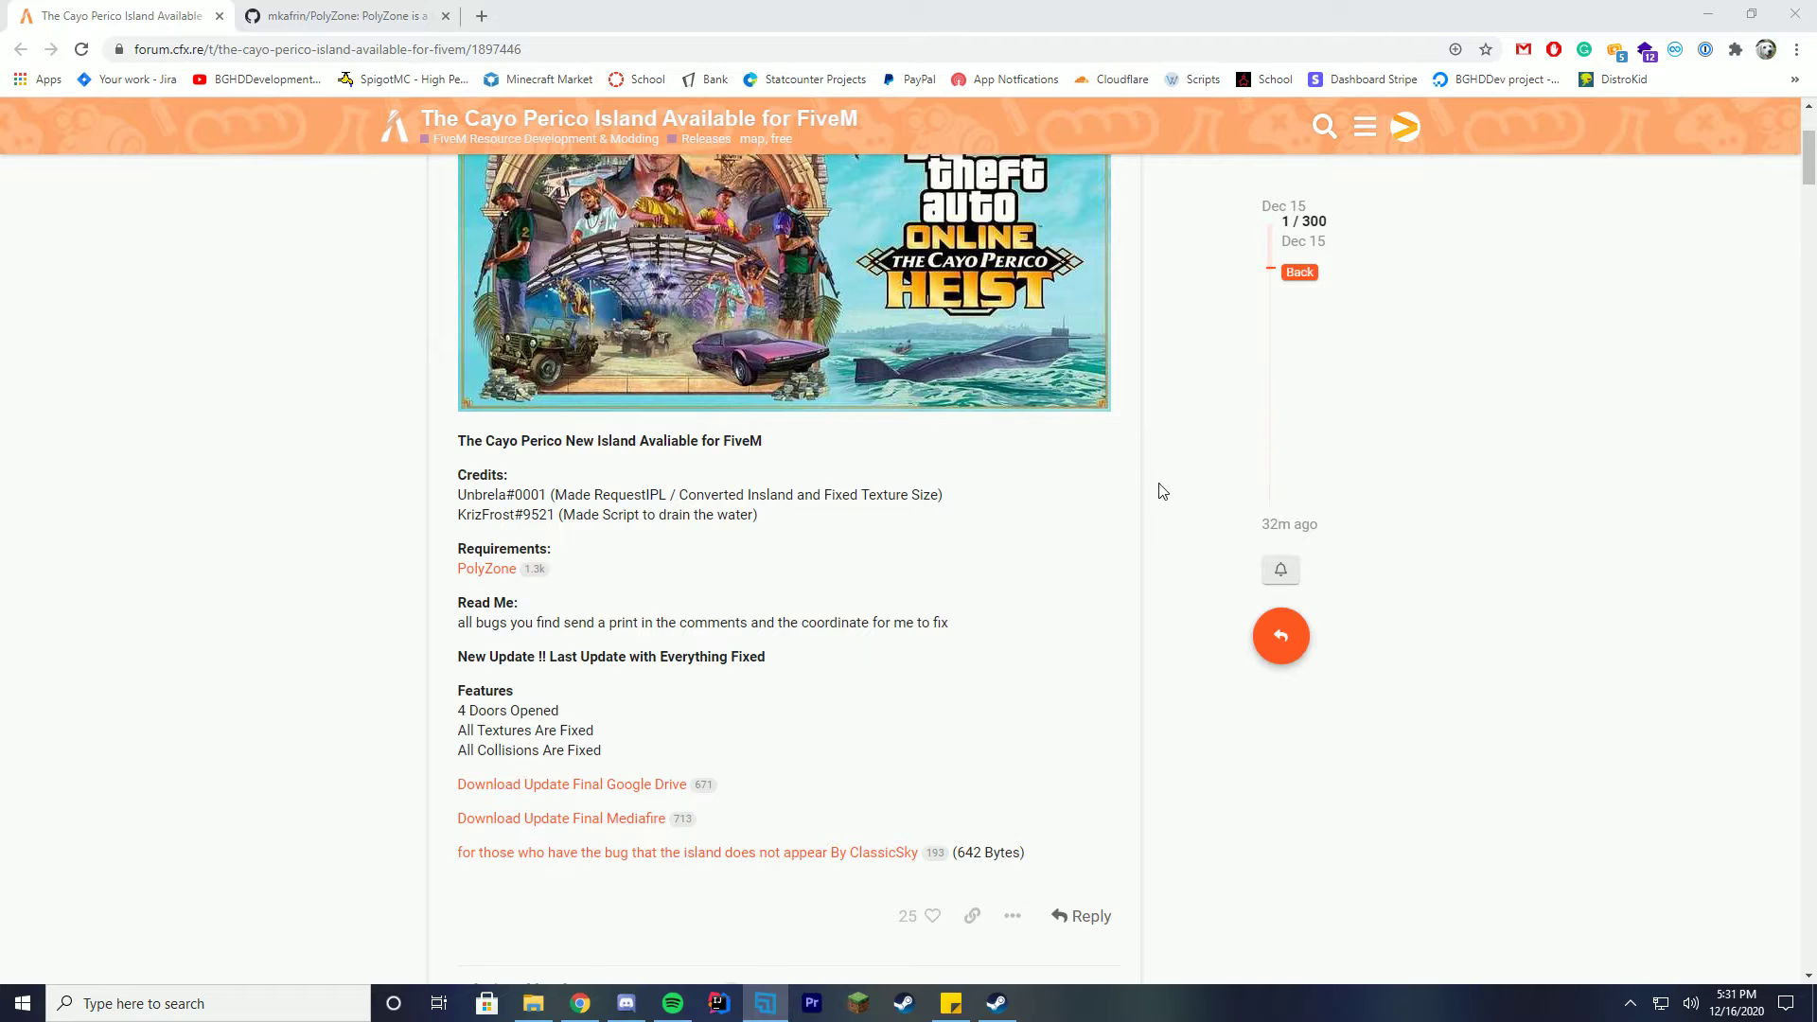
pyautogui.click(333, 15)
pyautogui.scroll(13, 995, 433)
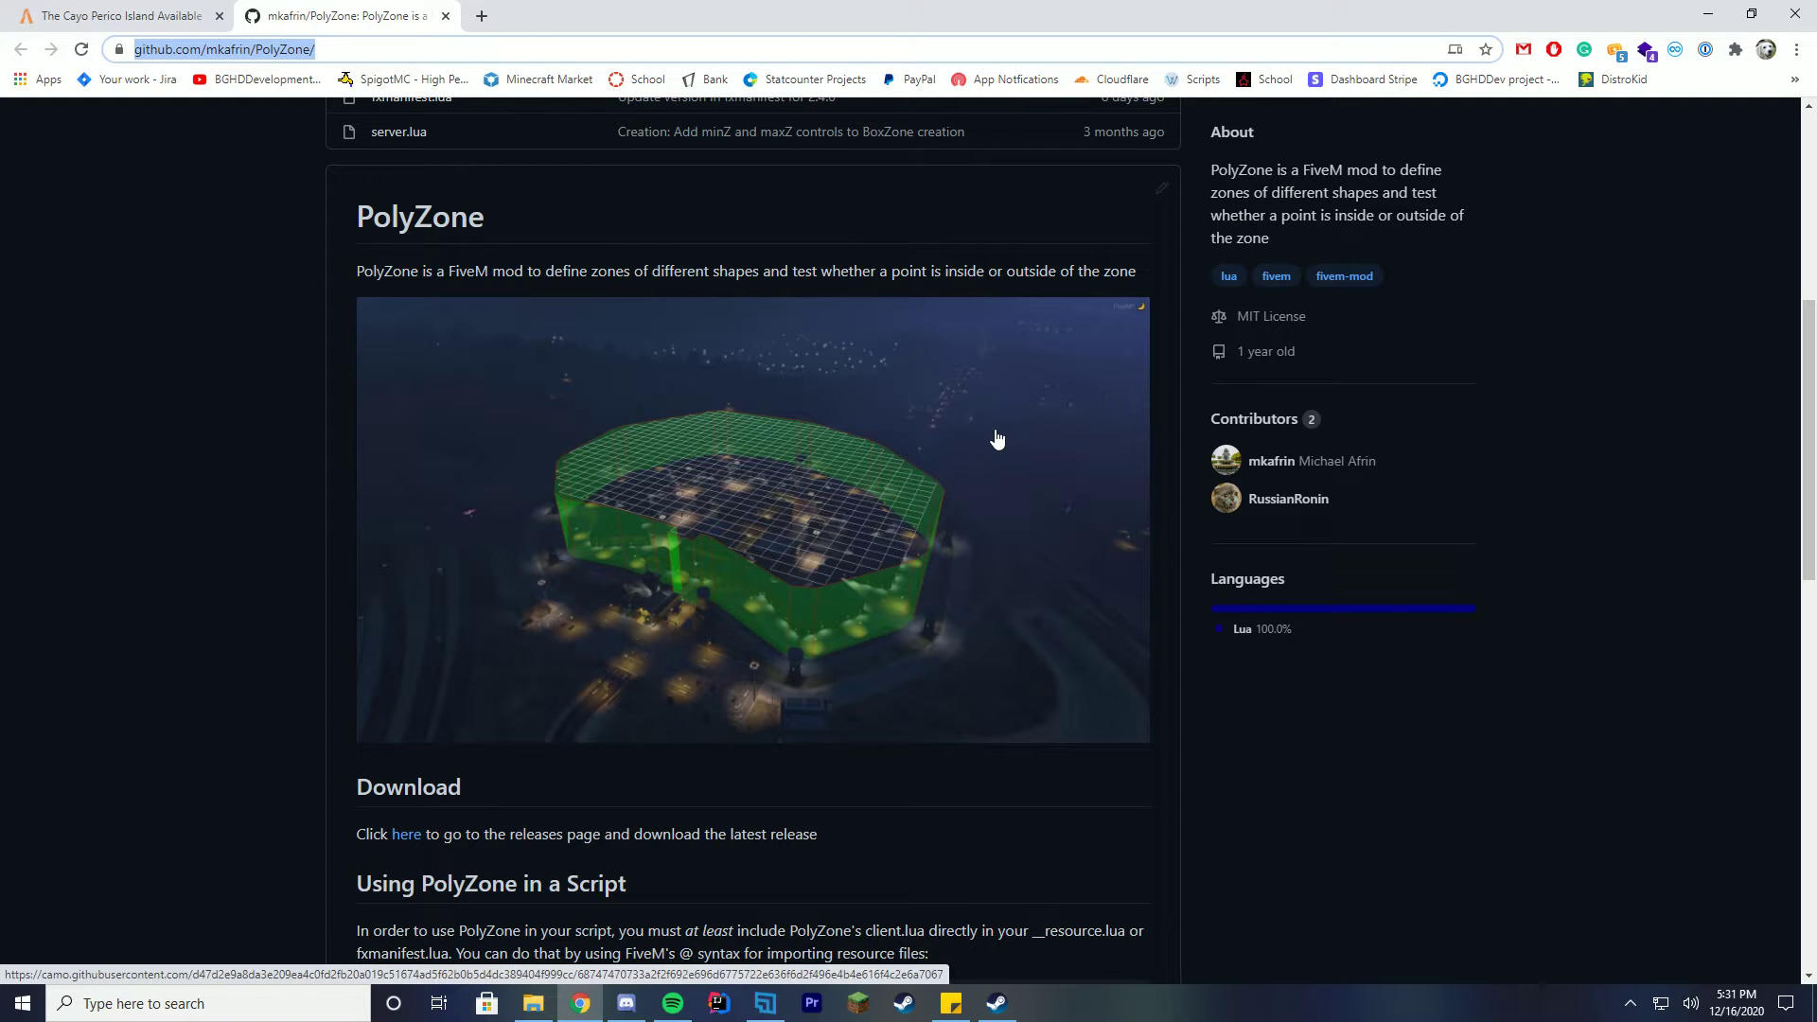
pyautogui.click(232, 8)
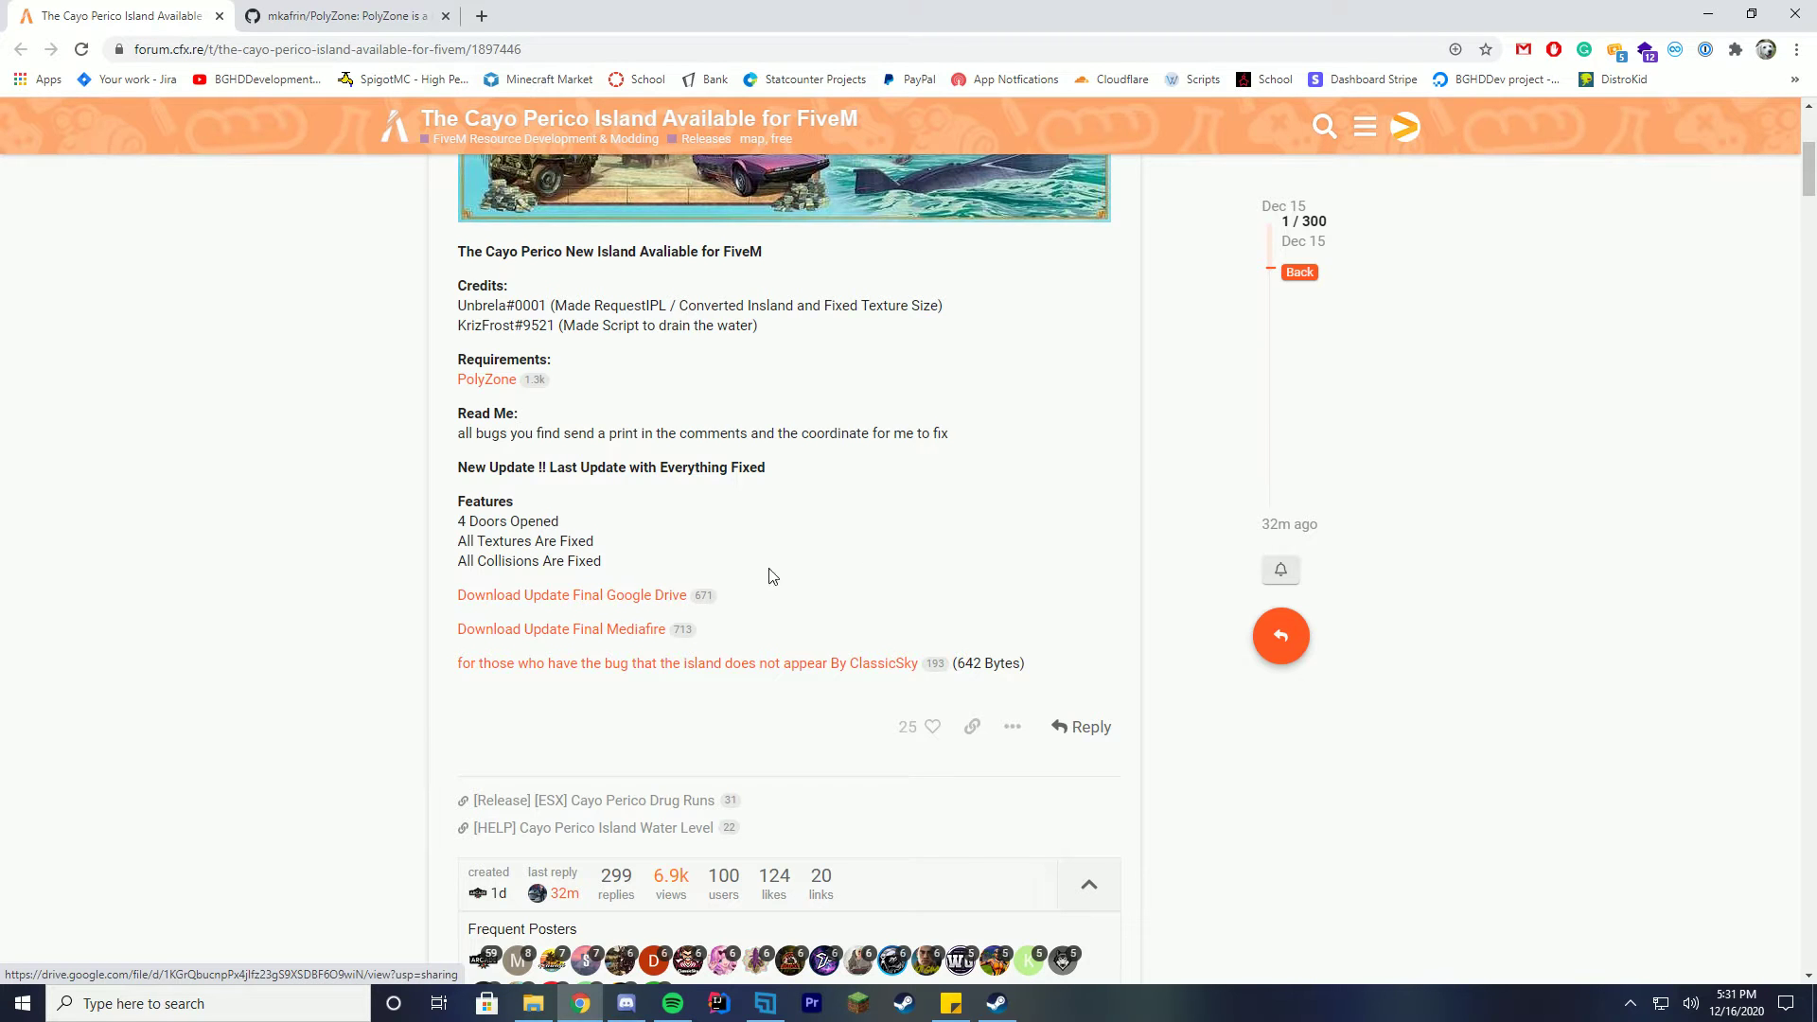
pyautogui.scroll(5, 863, 567)
pyautogui.scroll(-6, 1011, 589)
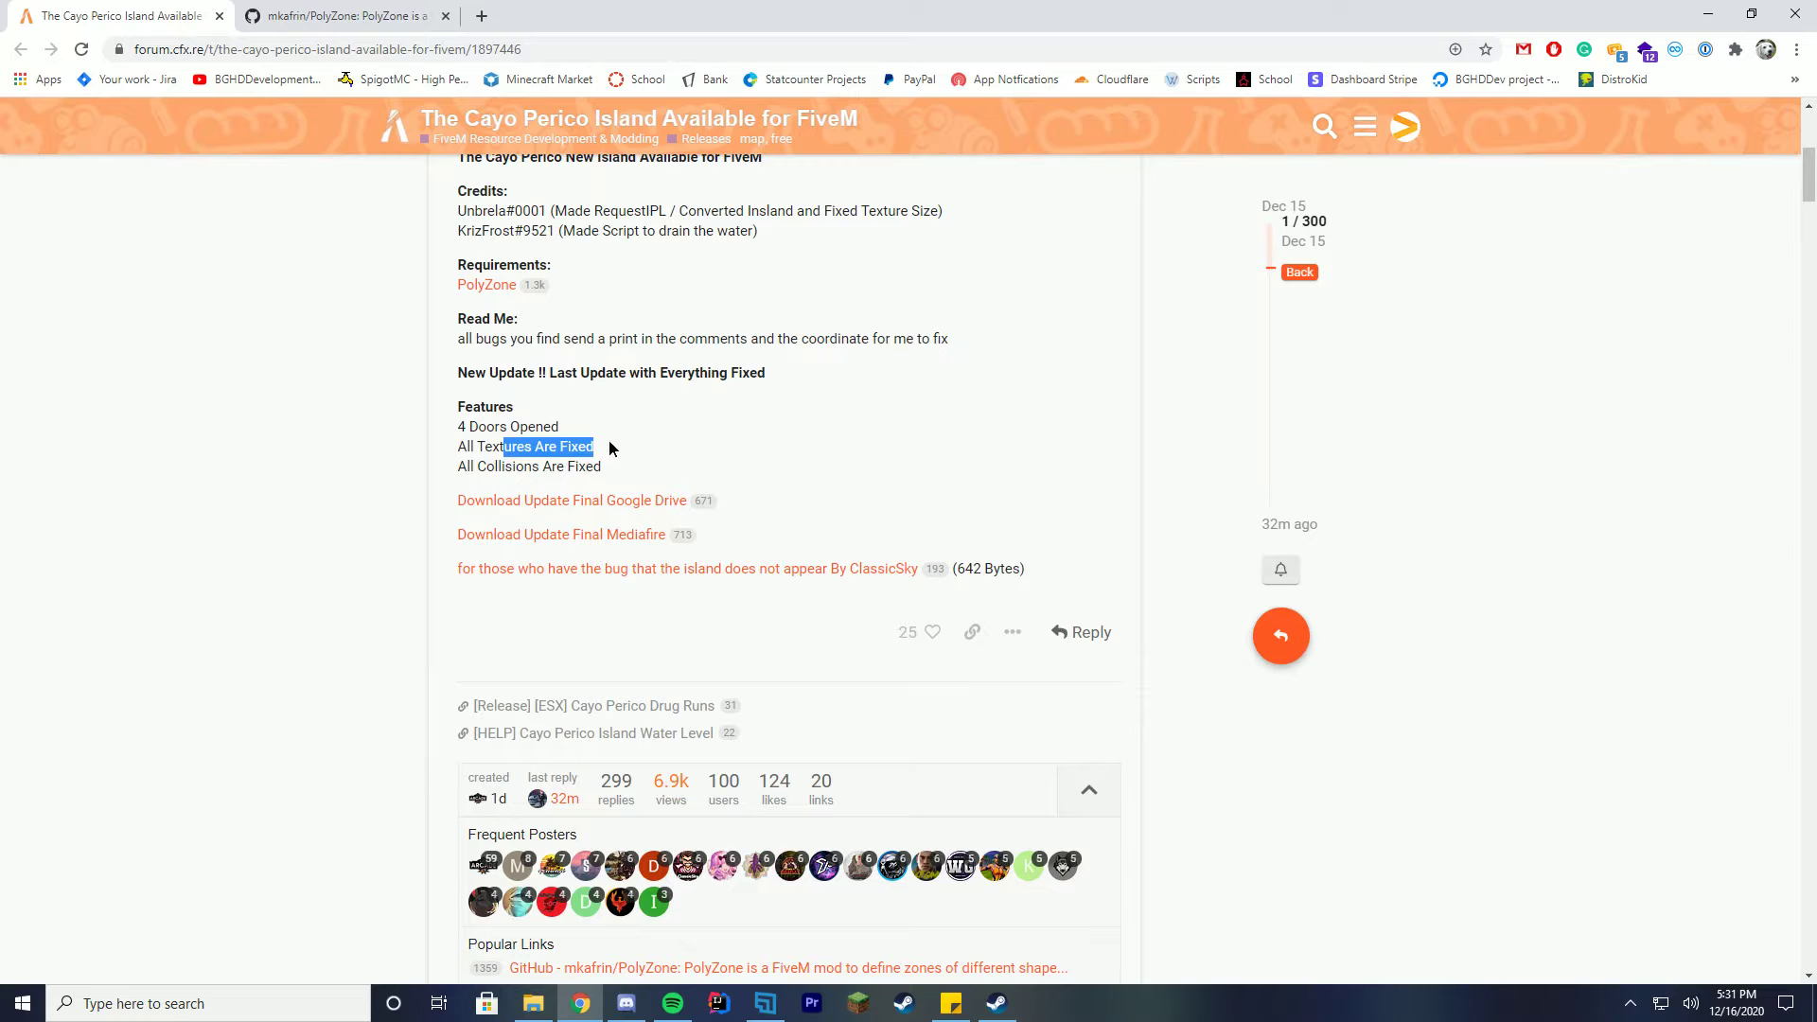
pyautogui.click(682, 465)
pyautogui.scroll(6, 793, 493)
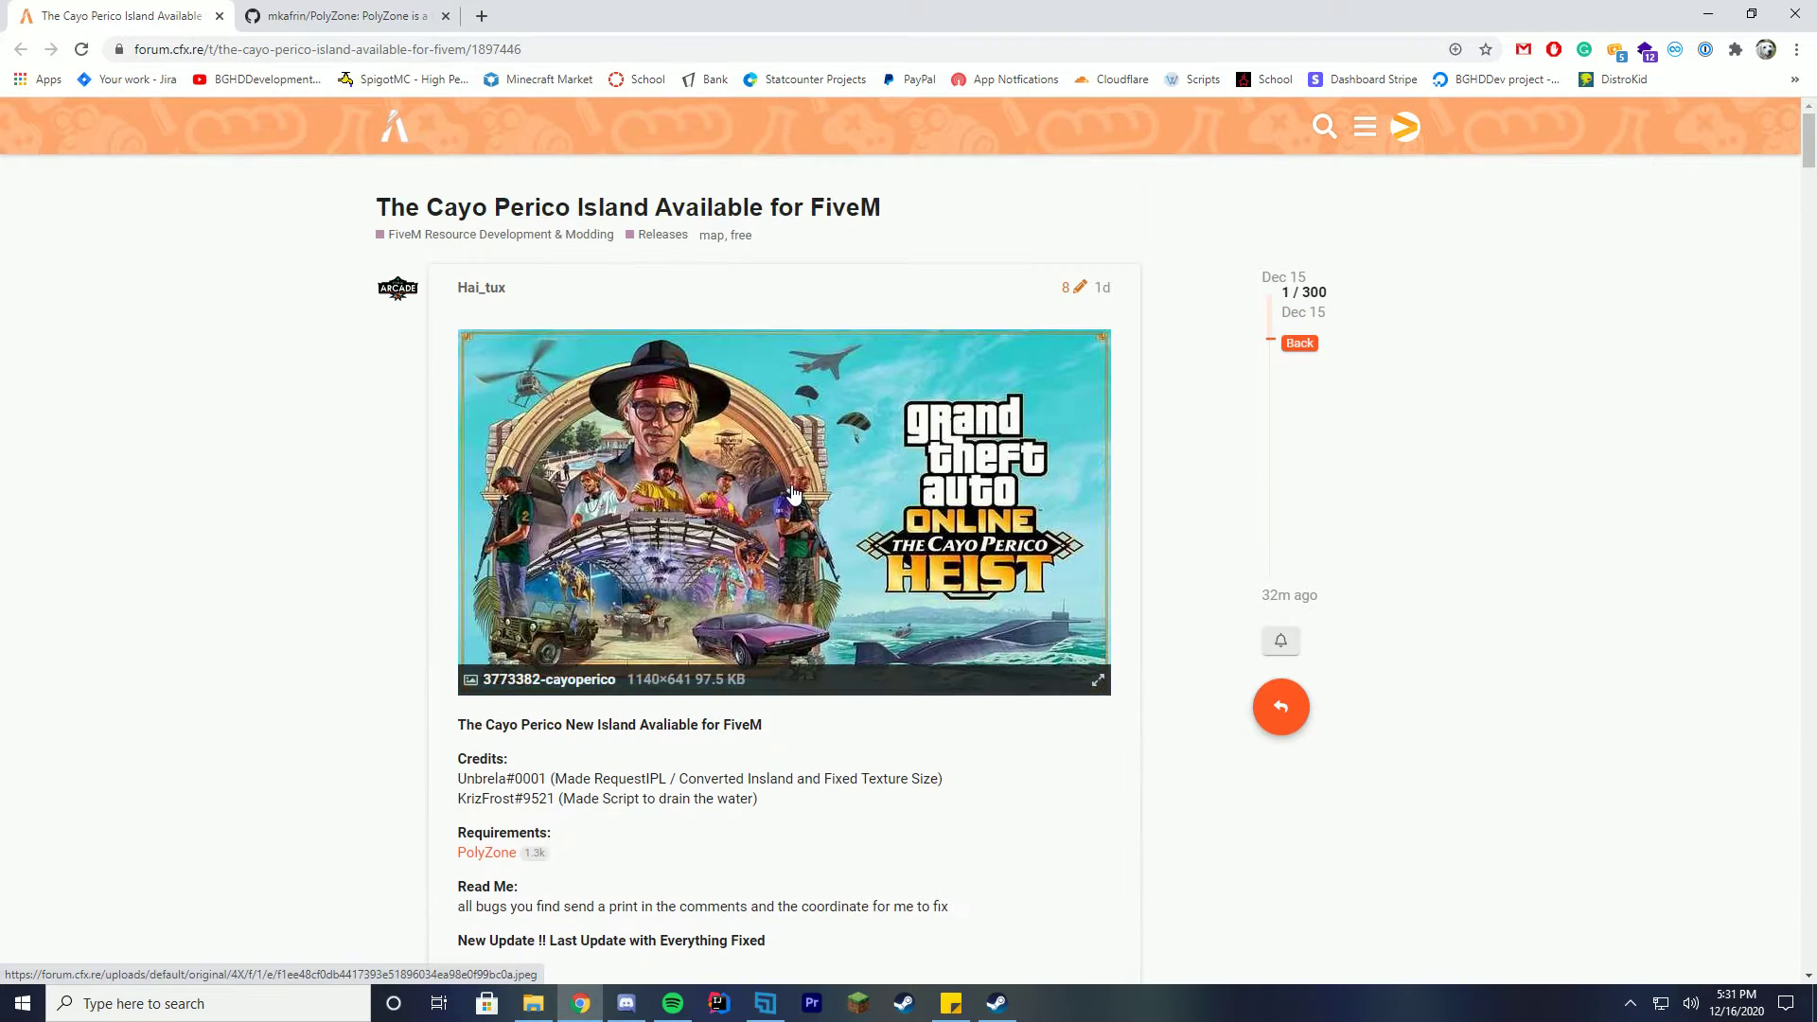
pyautogui.scroll(-6, 791, 493)
# Open the PolyZone releases page from the Download section of its GitHub readme
pyautogui.click(301, 12)
pyautogui.moveTo(833, 9); pyautogui.dragTo(842, 46)
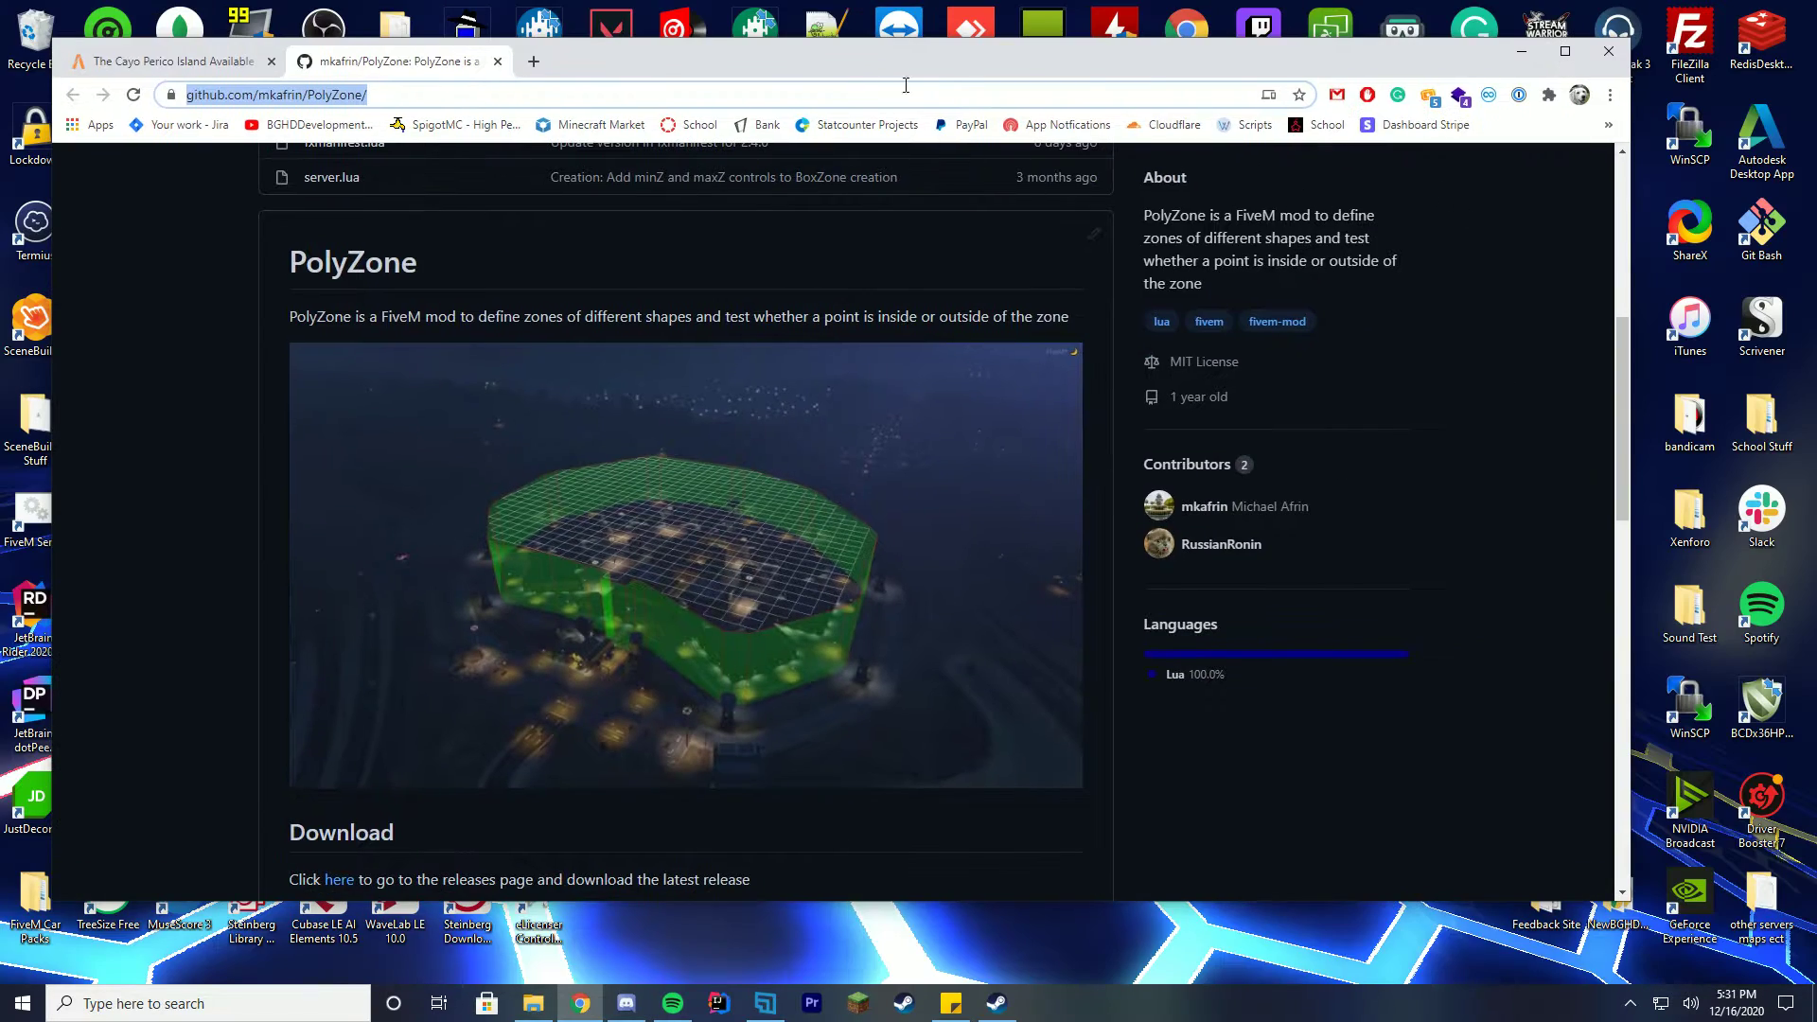
pyautogui.scroll(6, 1045, 431)
pyautogui.scroll(-9, 827, 445)
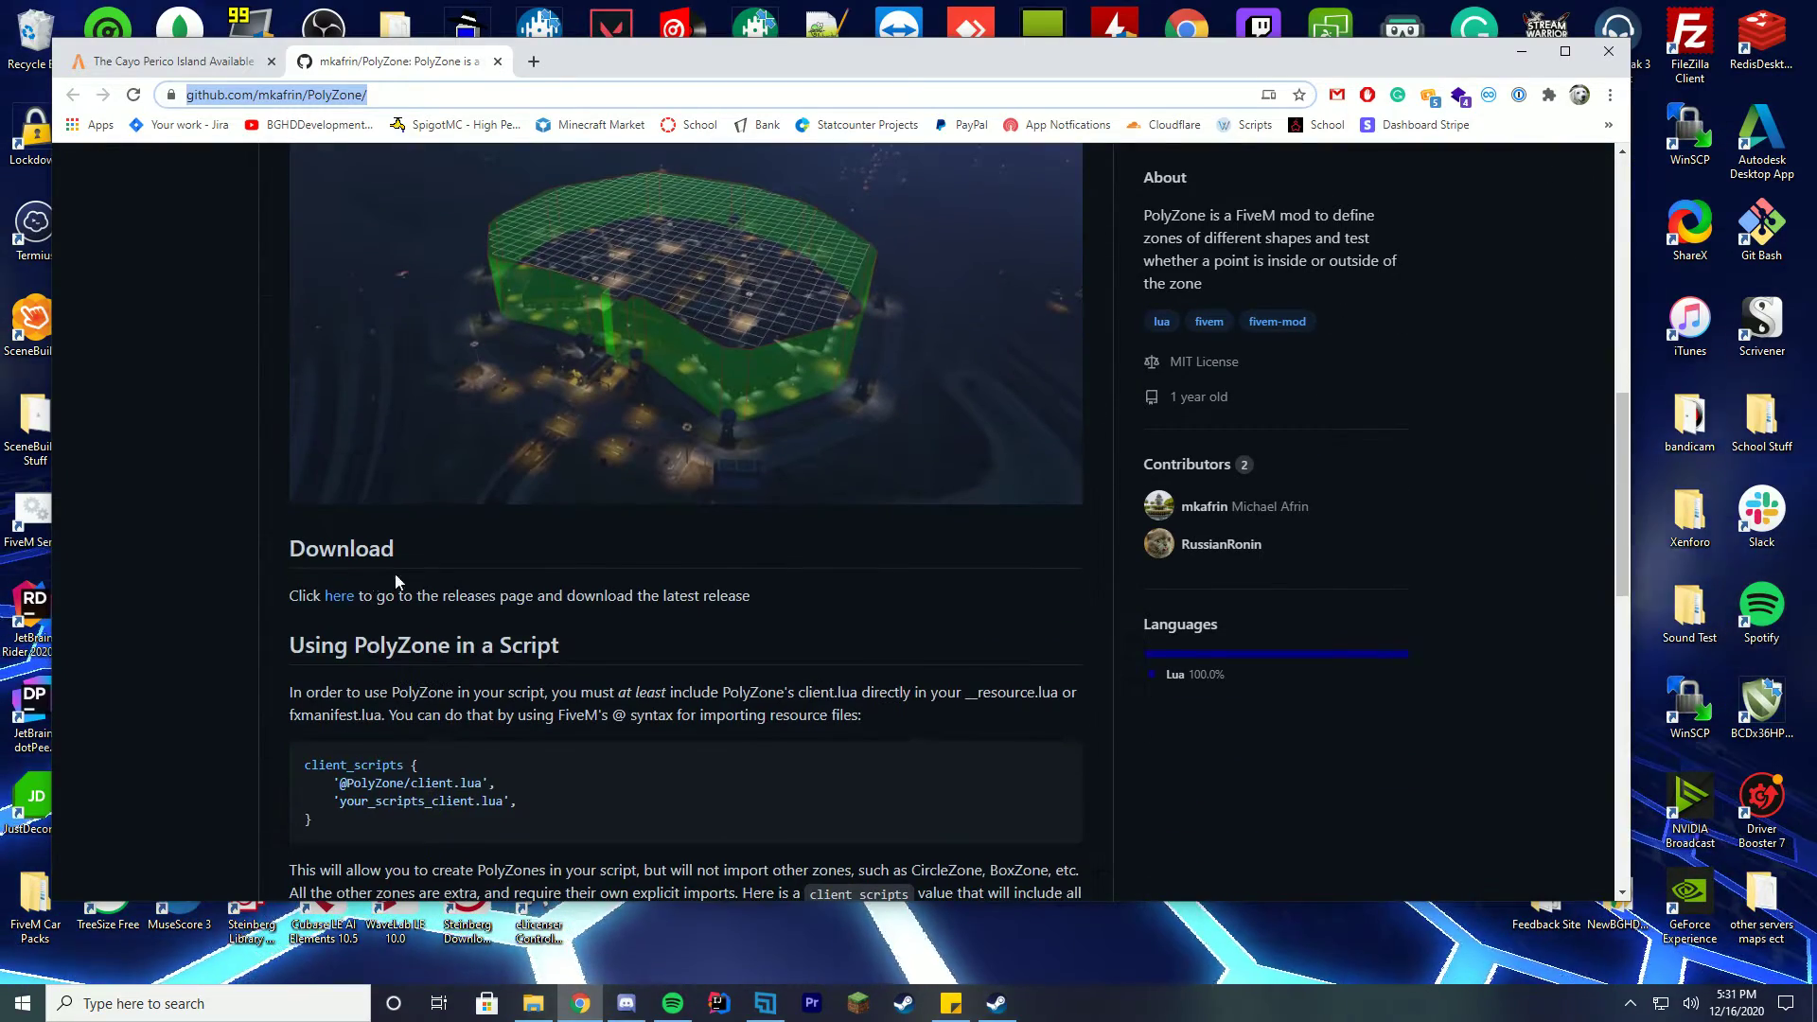
pyautogui.click(339, 597)
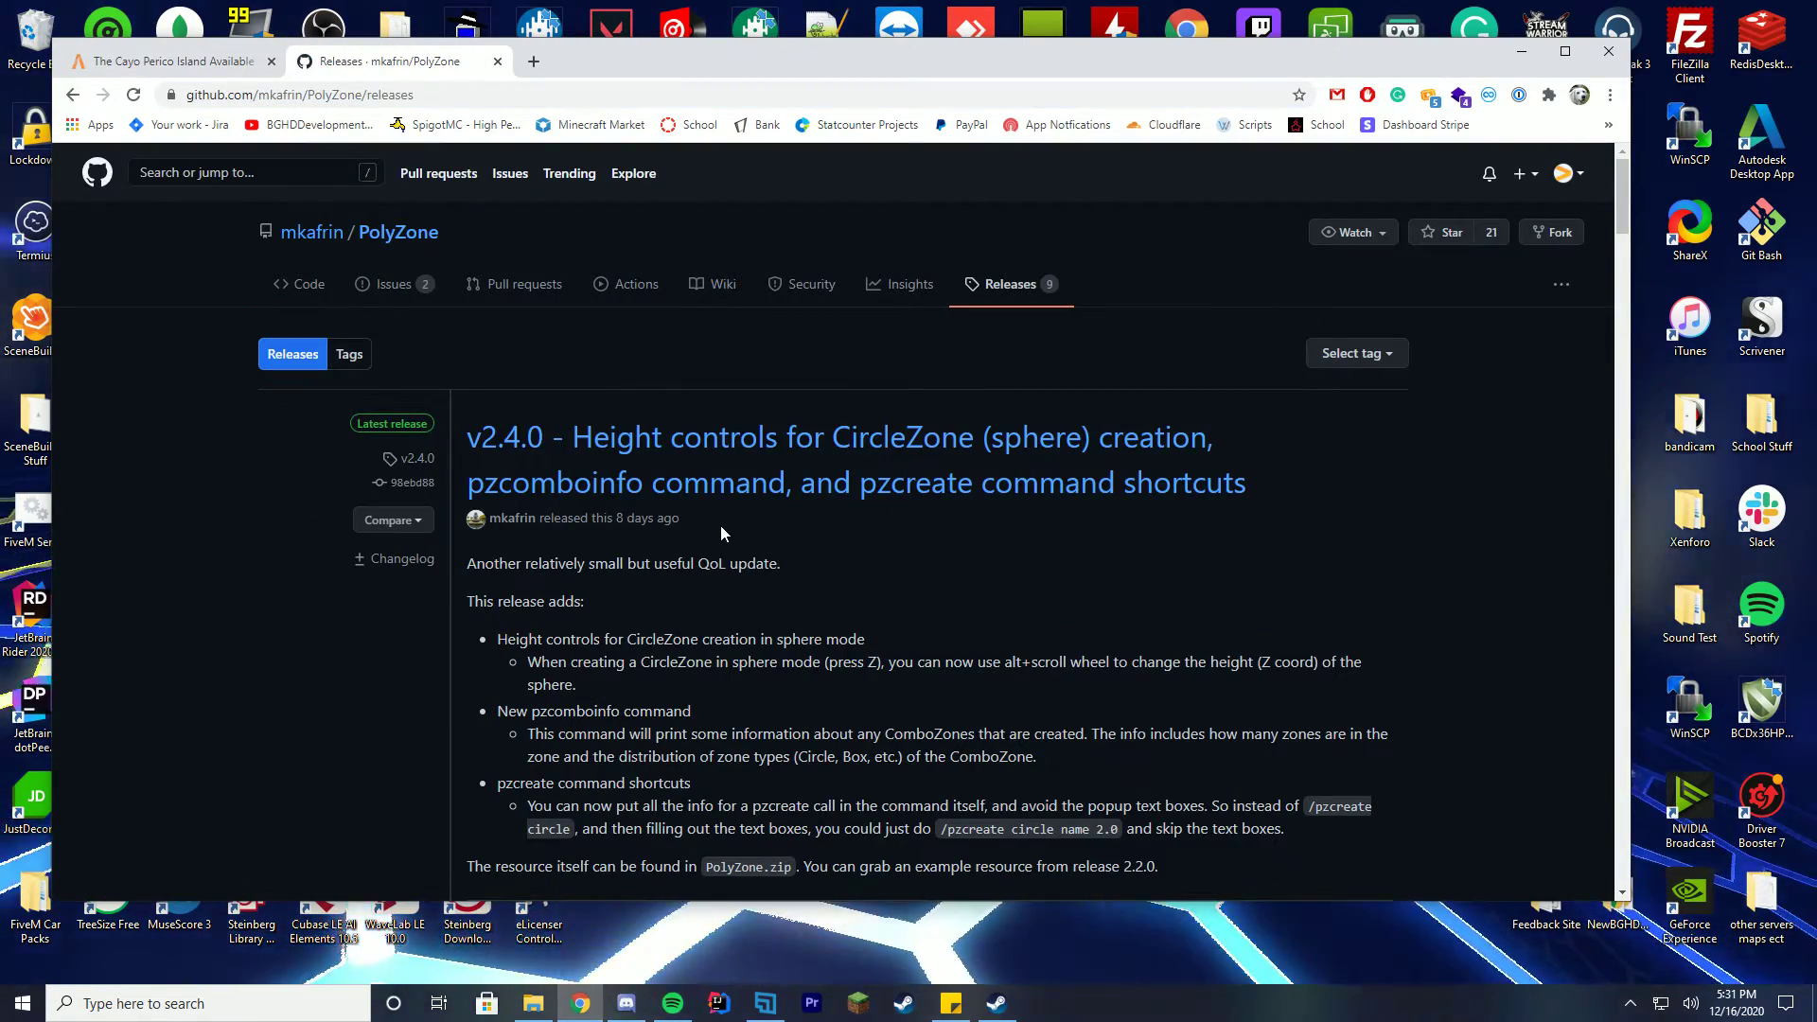
# Download PolyZone.zip from the v2.4.0 release assets and open the archive
pyautogui.click(130, 68)
pyautogui.scroll(2, 491, 503)
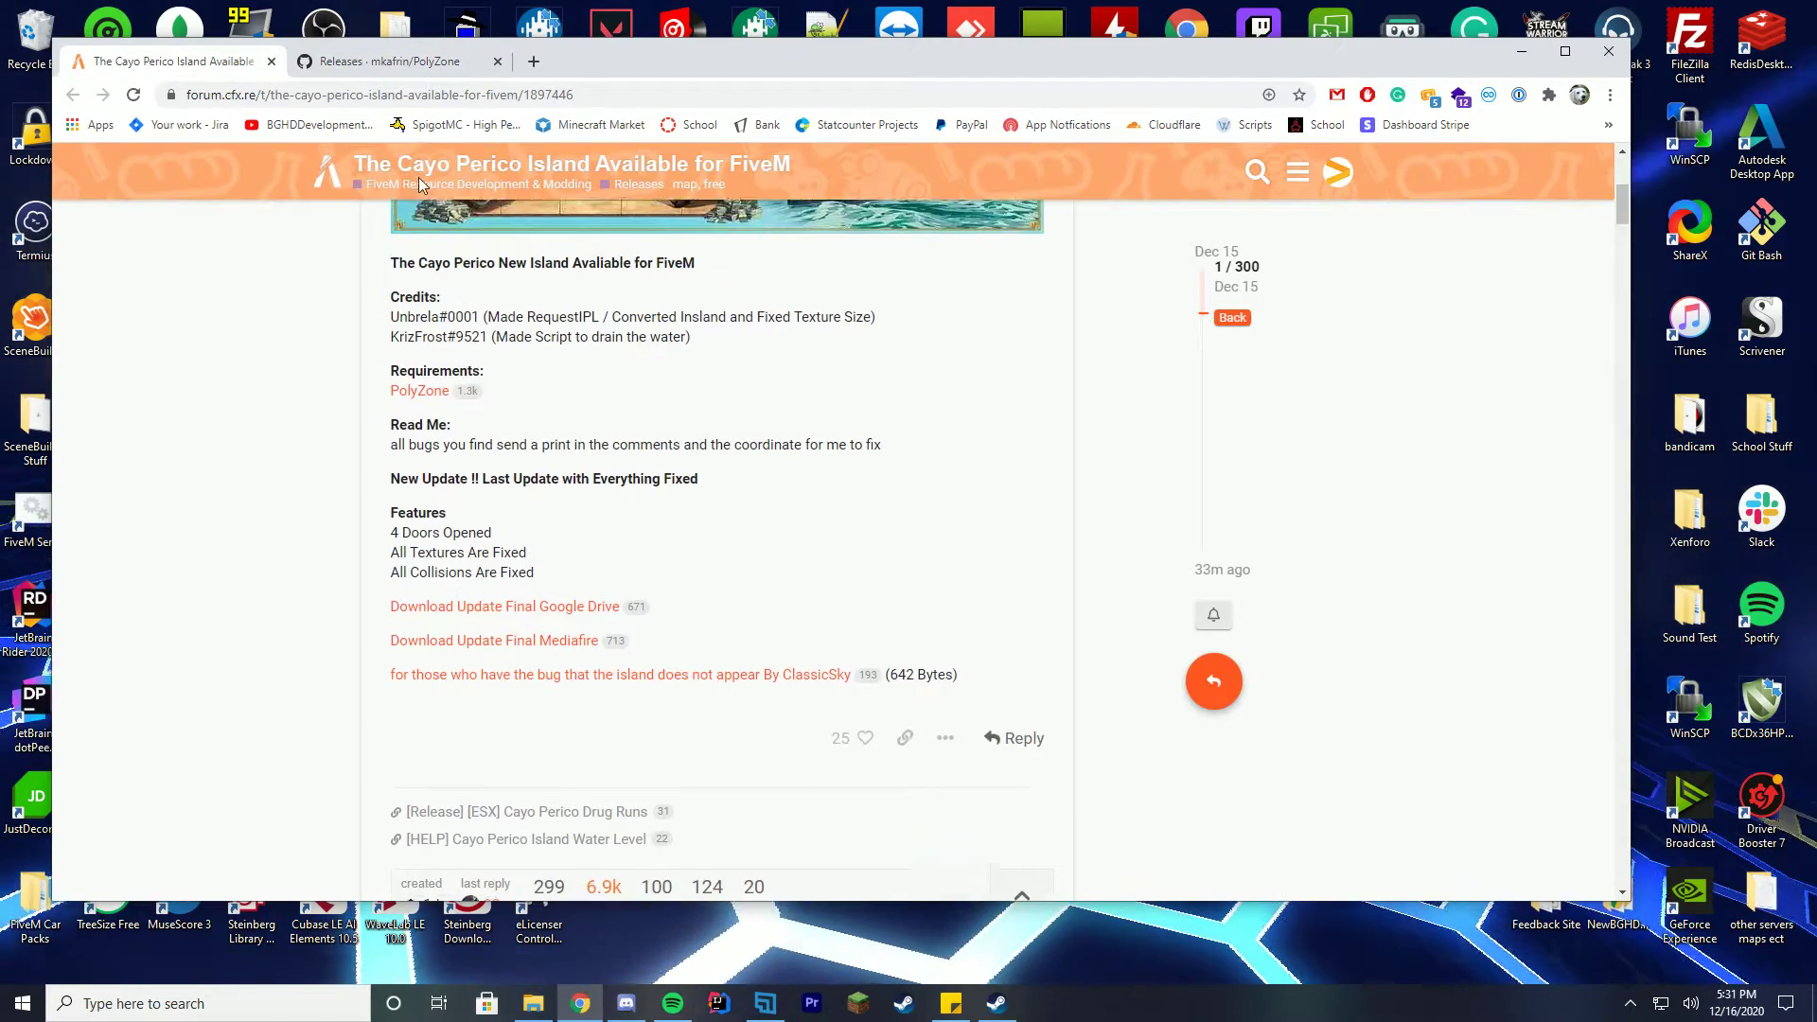
pyautogui.hotkey('ctrl', 'Tab')
pyautogui.scroll(-3, 907, 577)
pyautogui.scroll(-1, 542, 604)
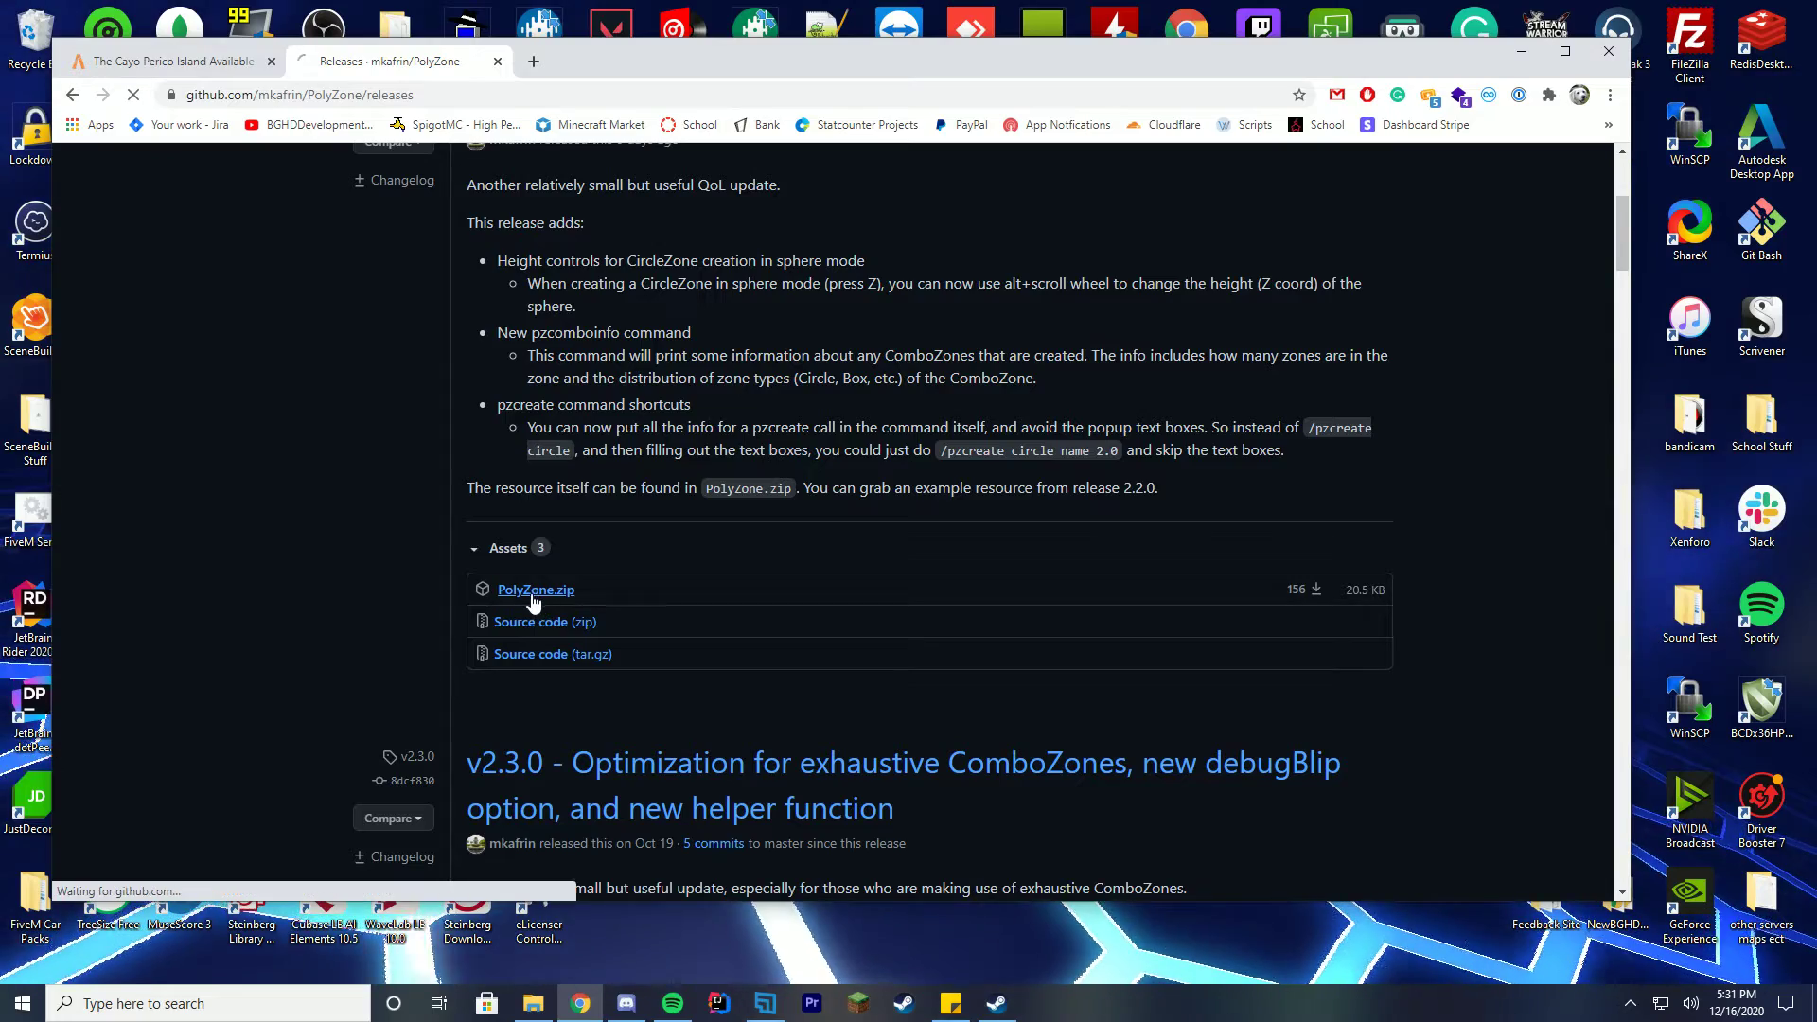
pyautogui.click(213, 870)
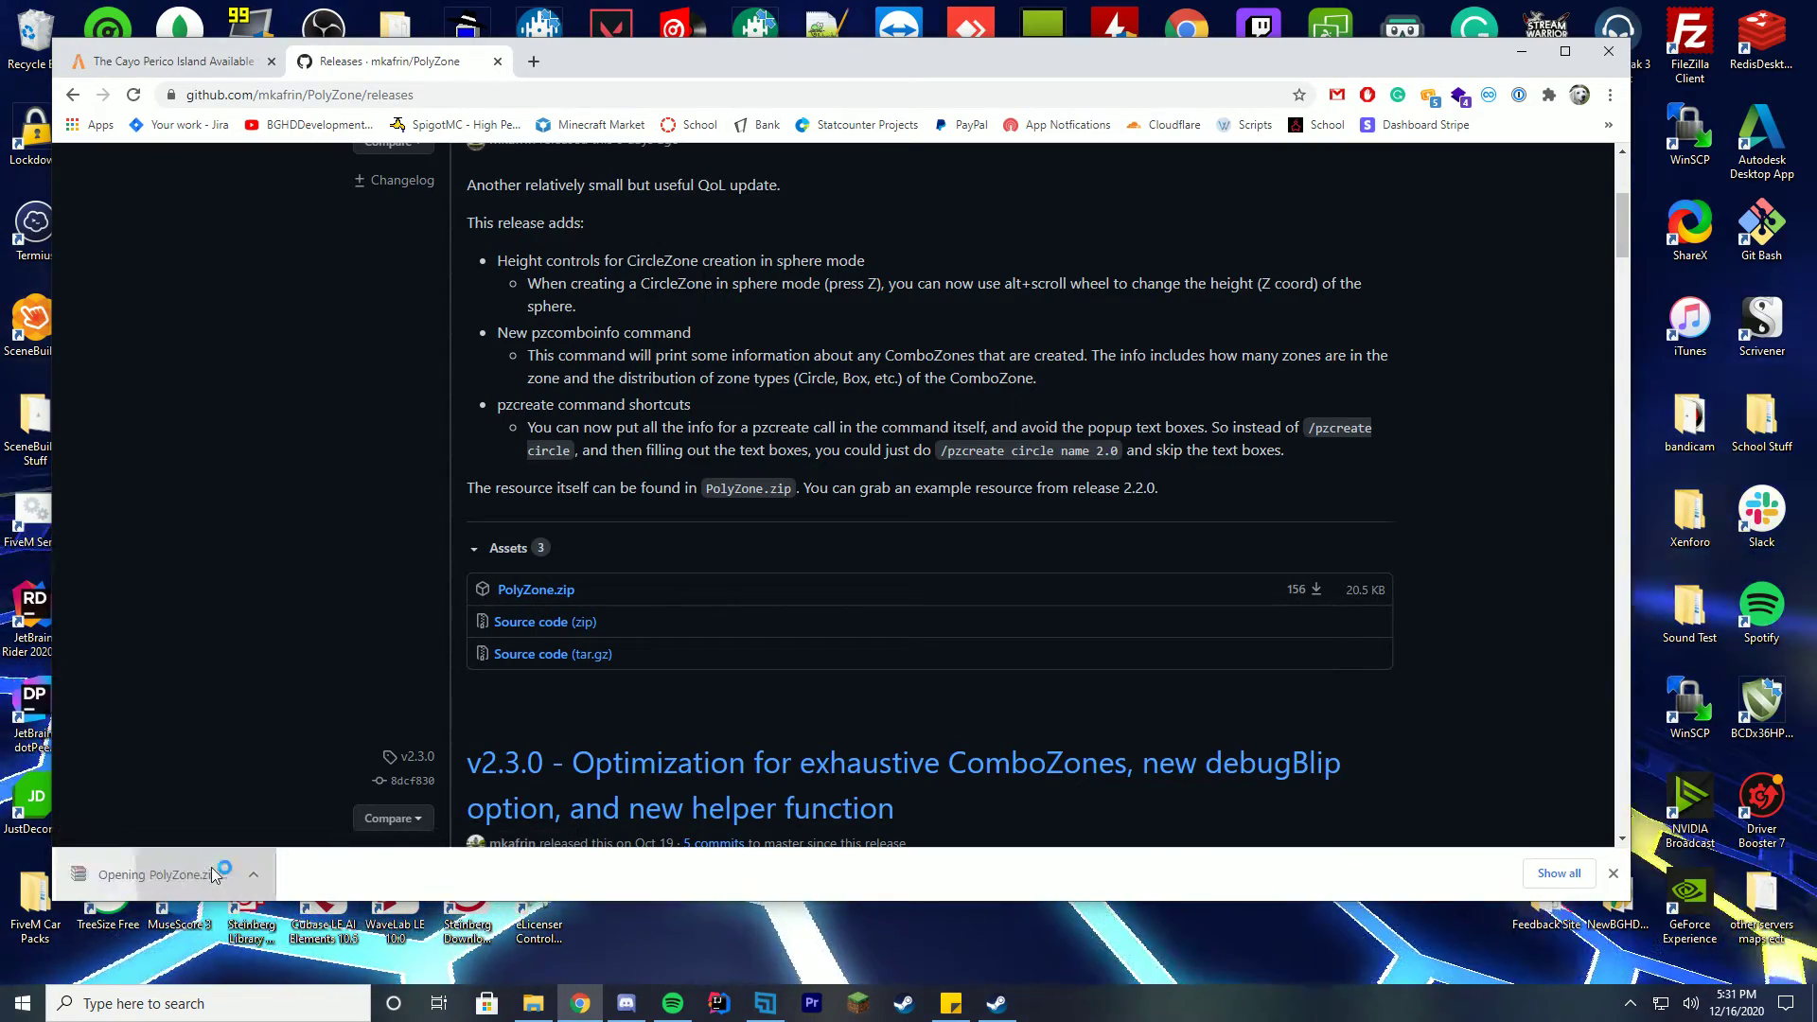
# Try to download Cayo_Perico_UpdatedV2.zip through the forum post's Google Drive link, and return to the post
pyautogui.moveTo(650, 51); pyautogui.dragTo(834, 41)
pyautogui.click(438, 61)
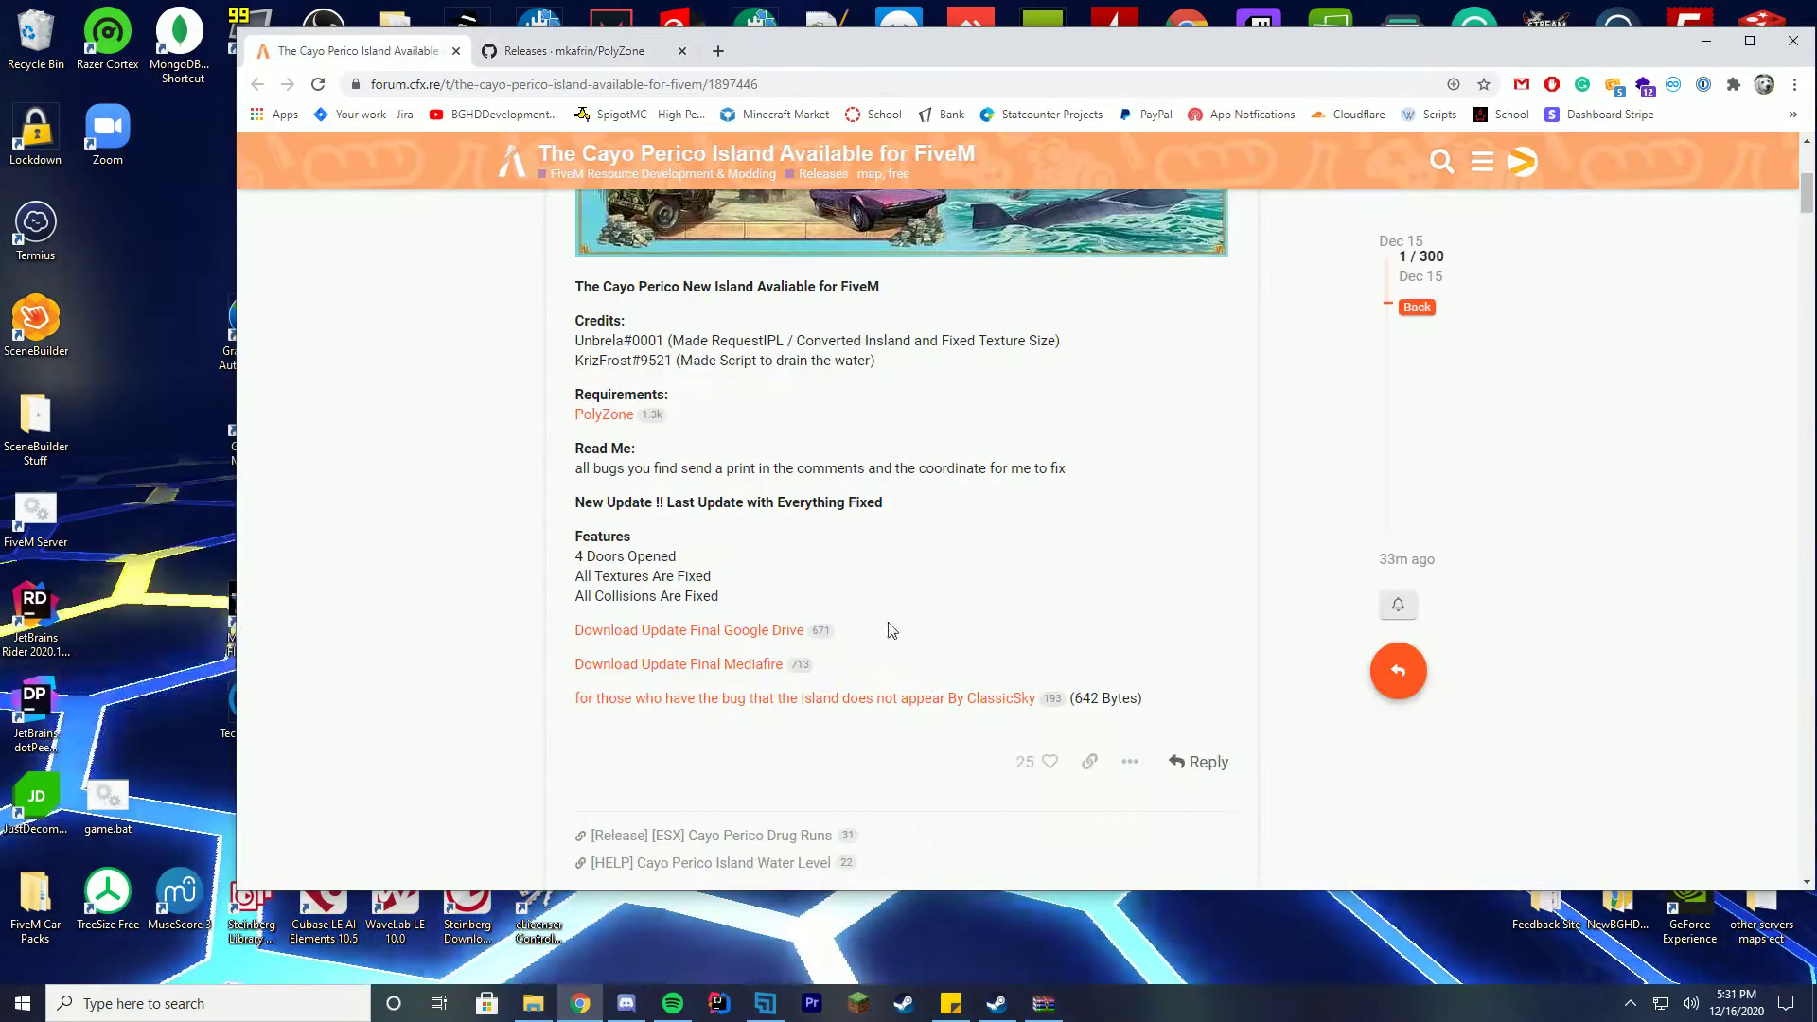
pyautogui.click(700, 631)
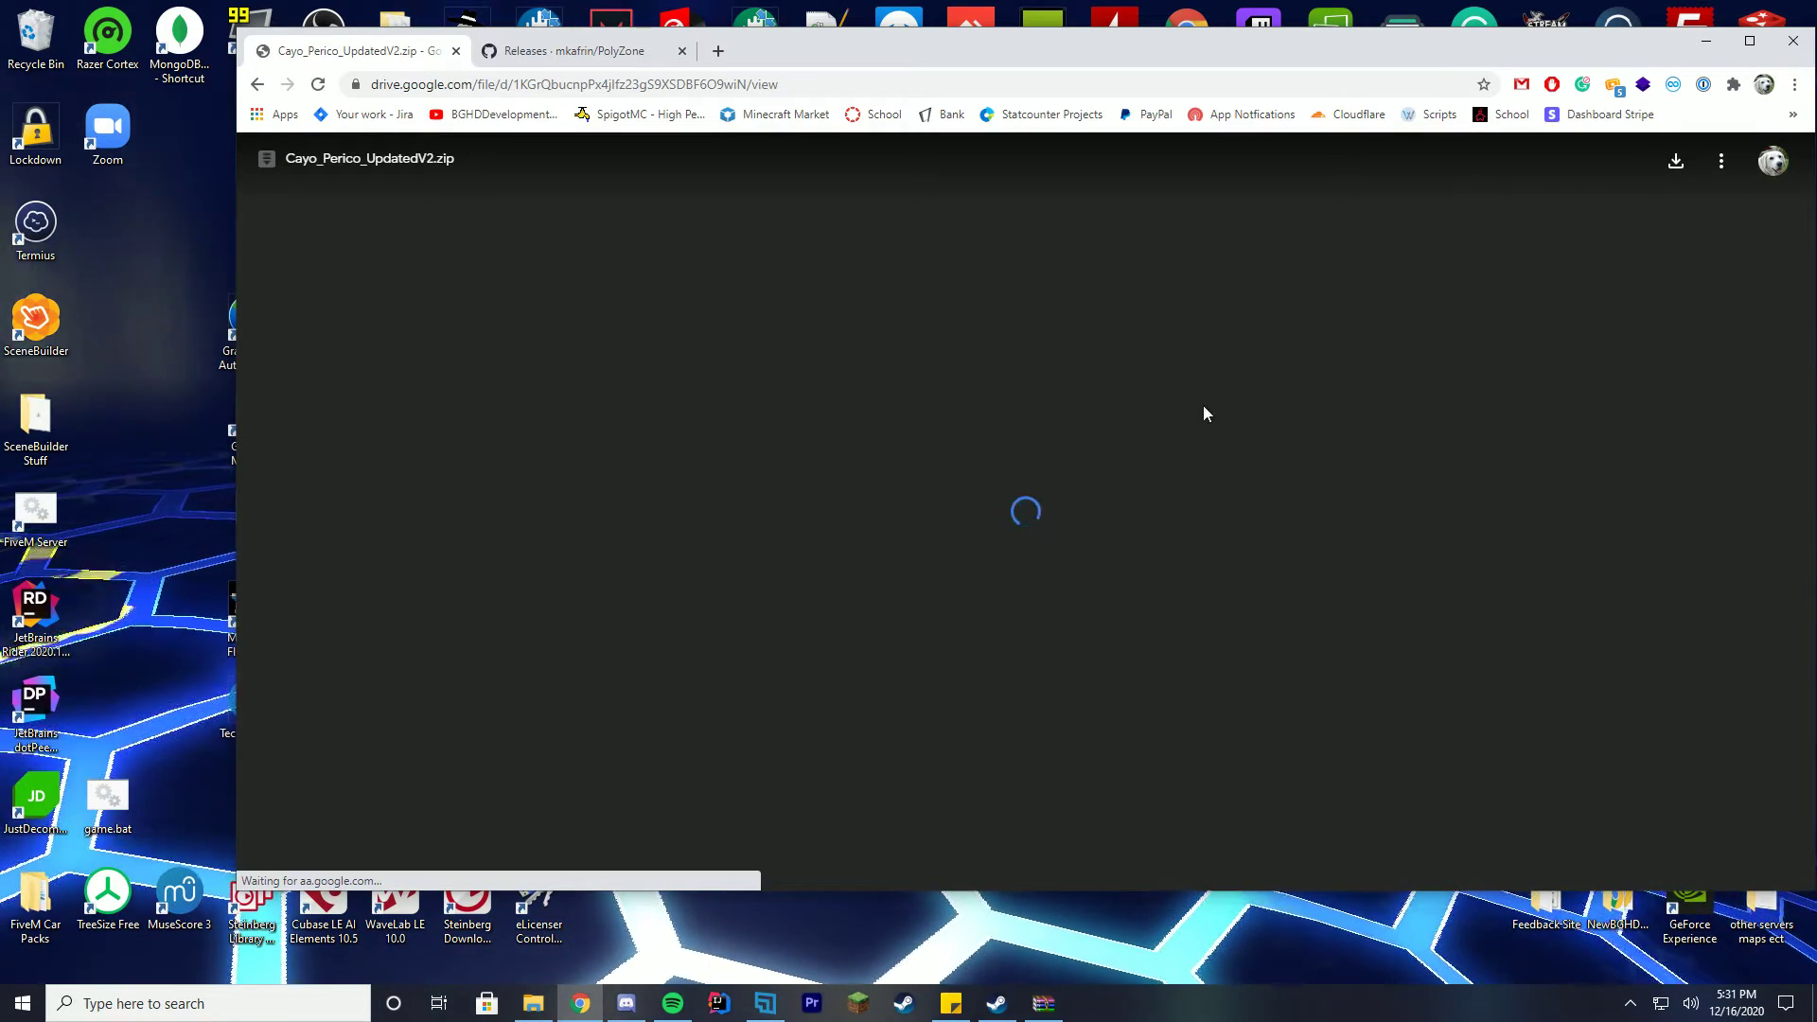
pyautogui.moveTo(1448, 54); pyautogui.dragTo(1316, 64)
pyautogui.click(801, 438)
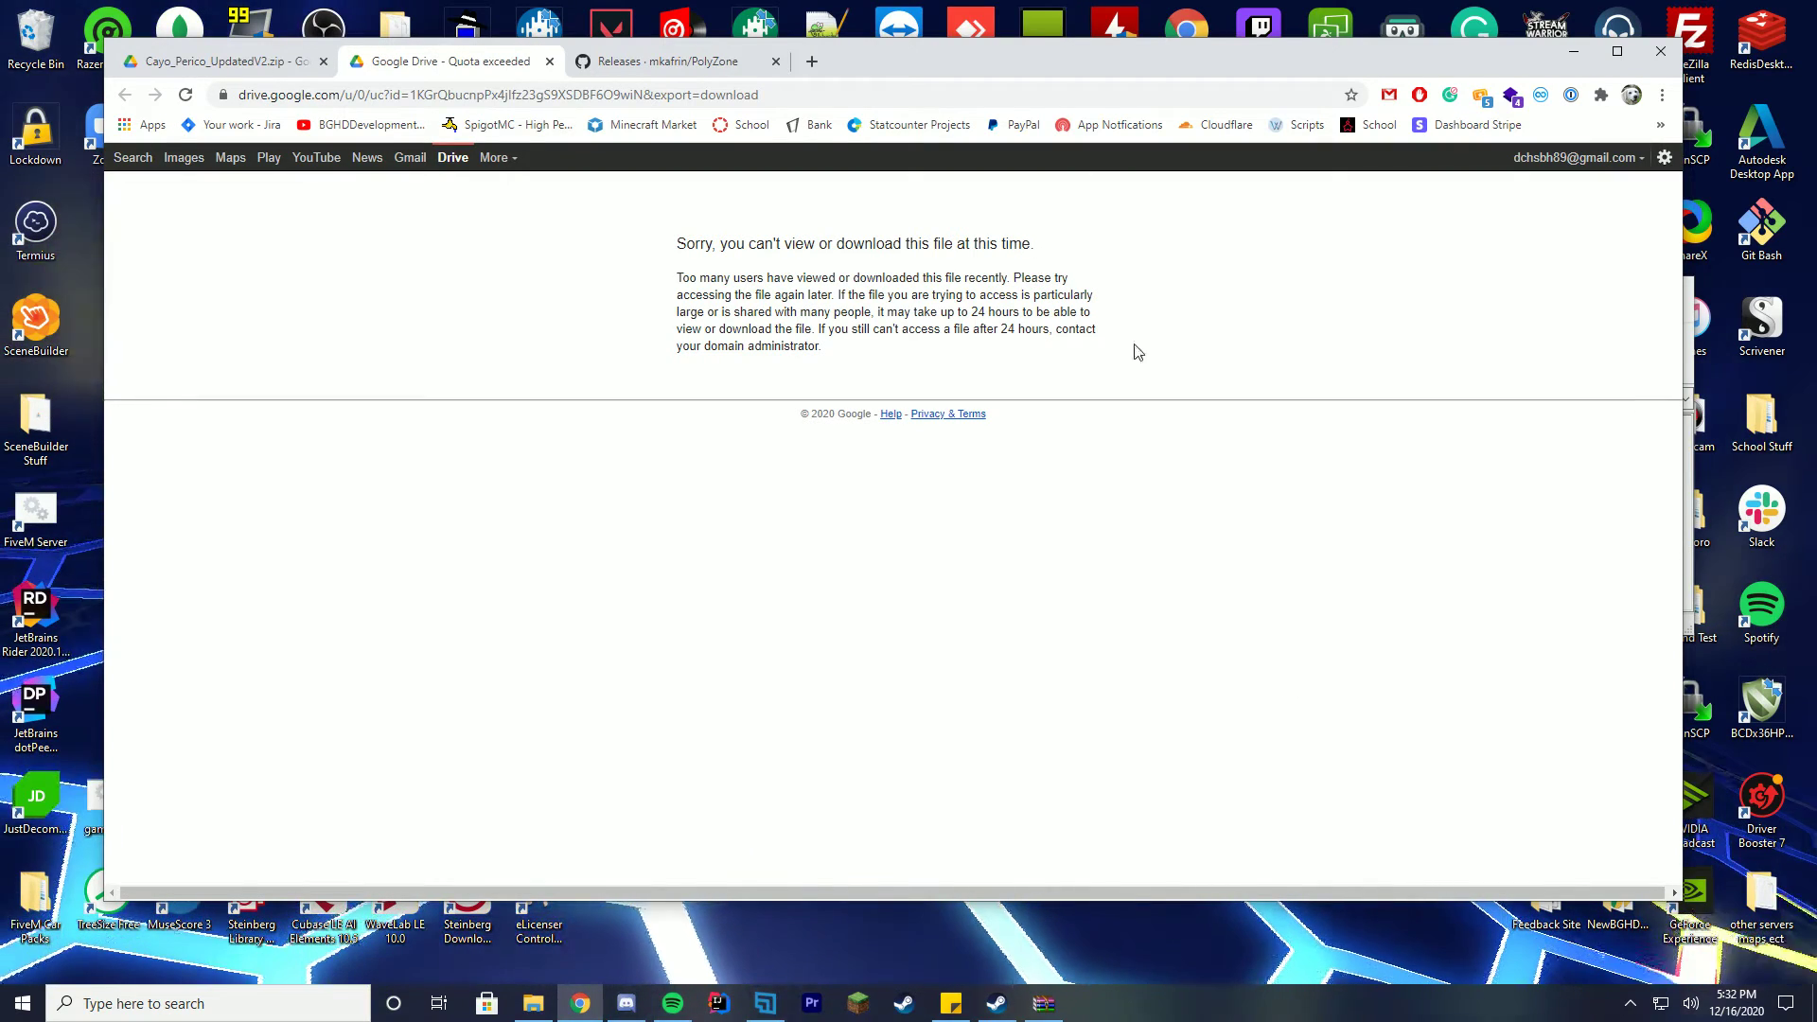
pyautogui.moveTo(1034, 360); pyautogui.dragTo(676, 236)
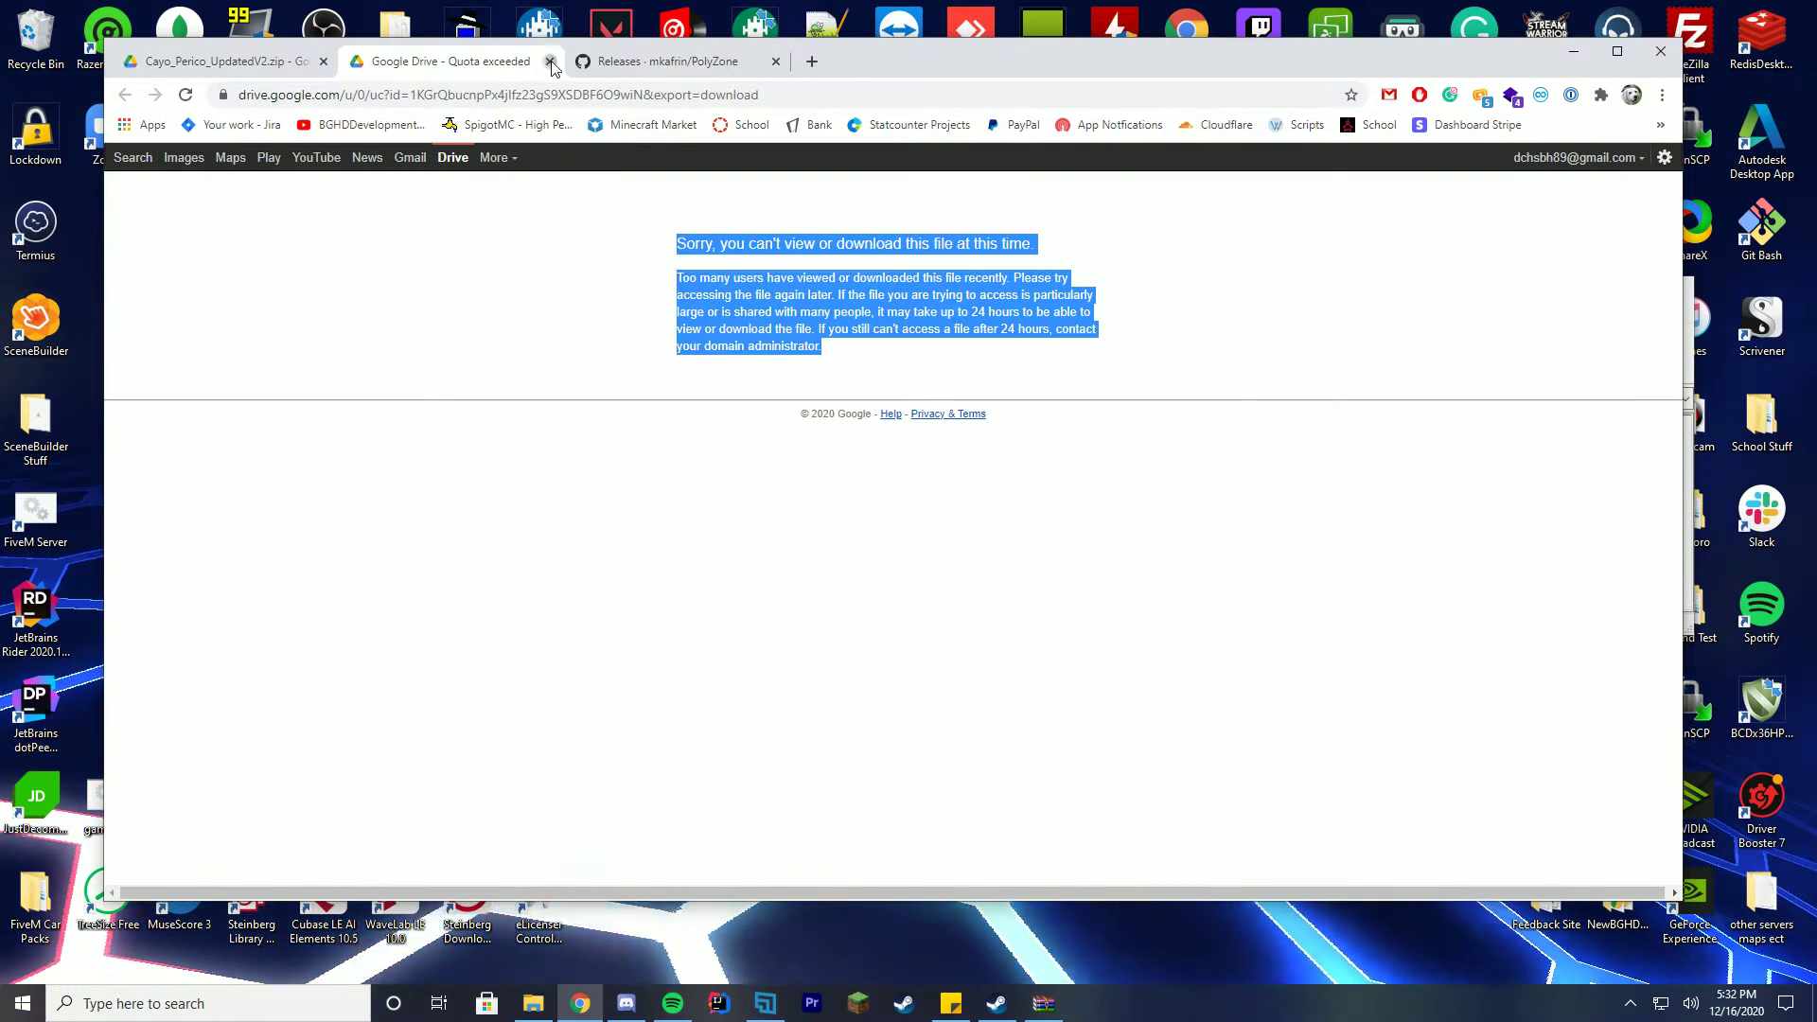
pyautogui.click(549, 61)
pyautogui.click(124, 94)
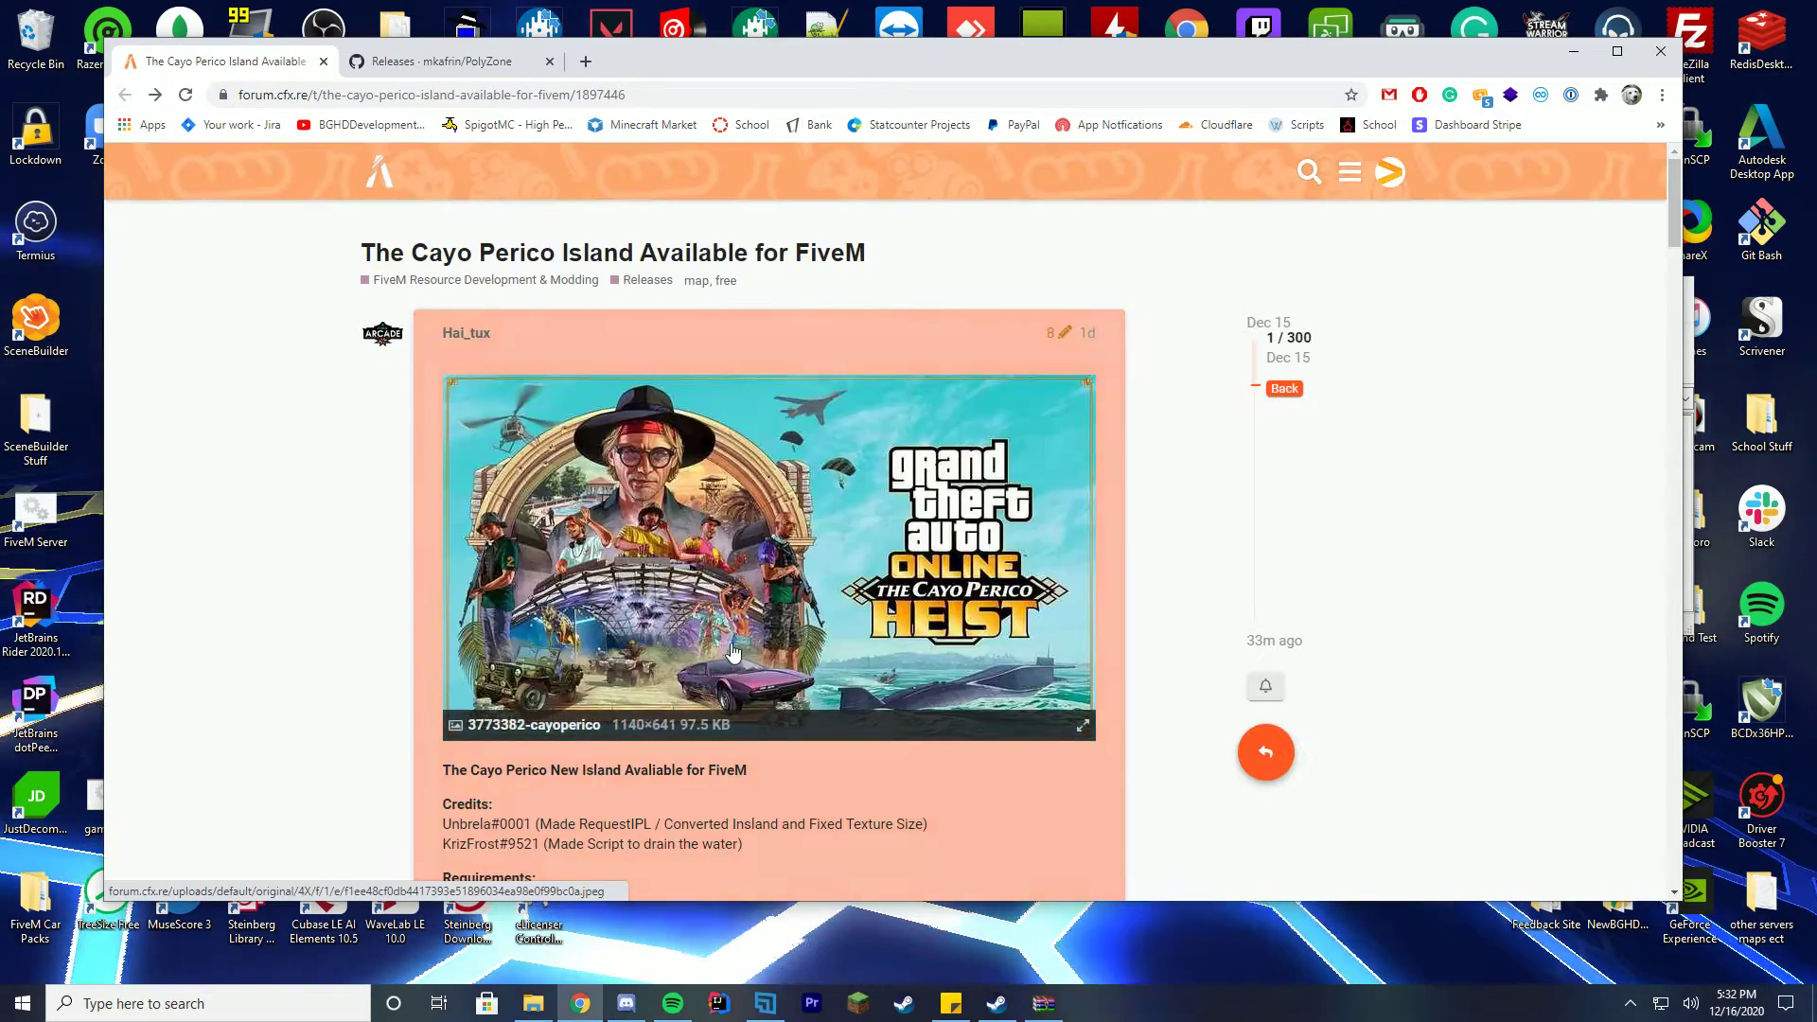
# Download Cayo_Perico_UpdatedV2.zip through the Mediafire link in the forum post
pyautogui.scroll(-6, 732, 651)
pyautogui.click(600, 580)
pyautogui.click(1230, 305)
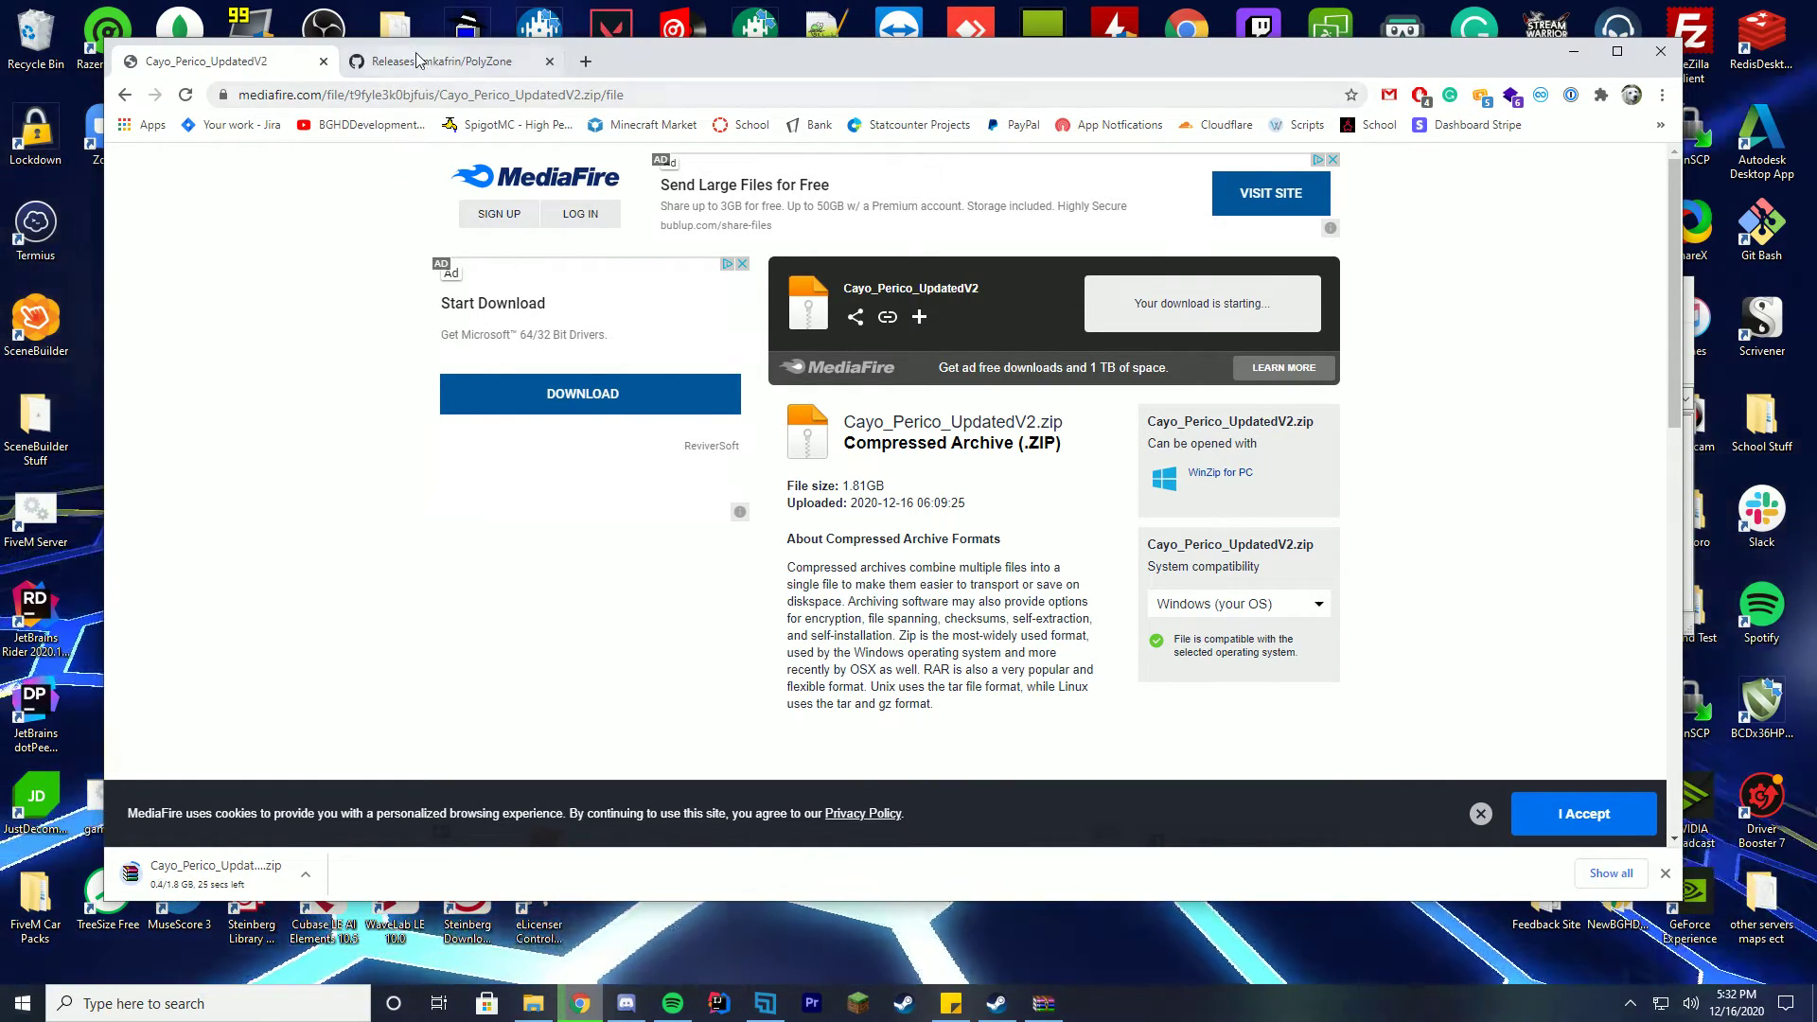
# Extract the PolyZone folder from PolyZone.zip into the resources folder of the FiveM server-data directory
pyautogui.click(361, 70)
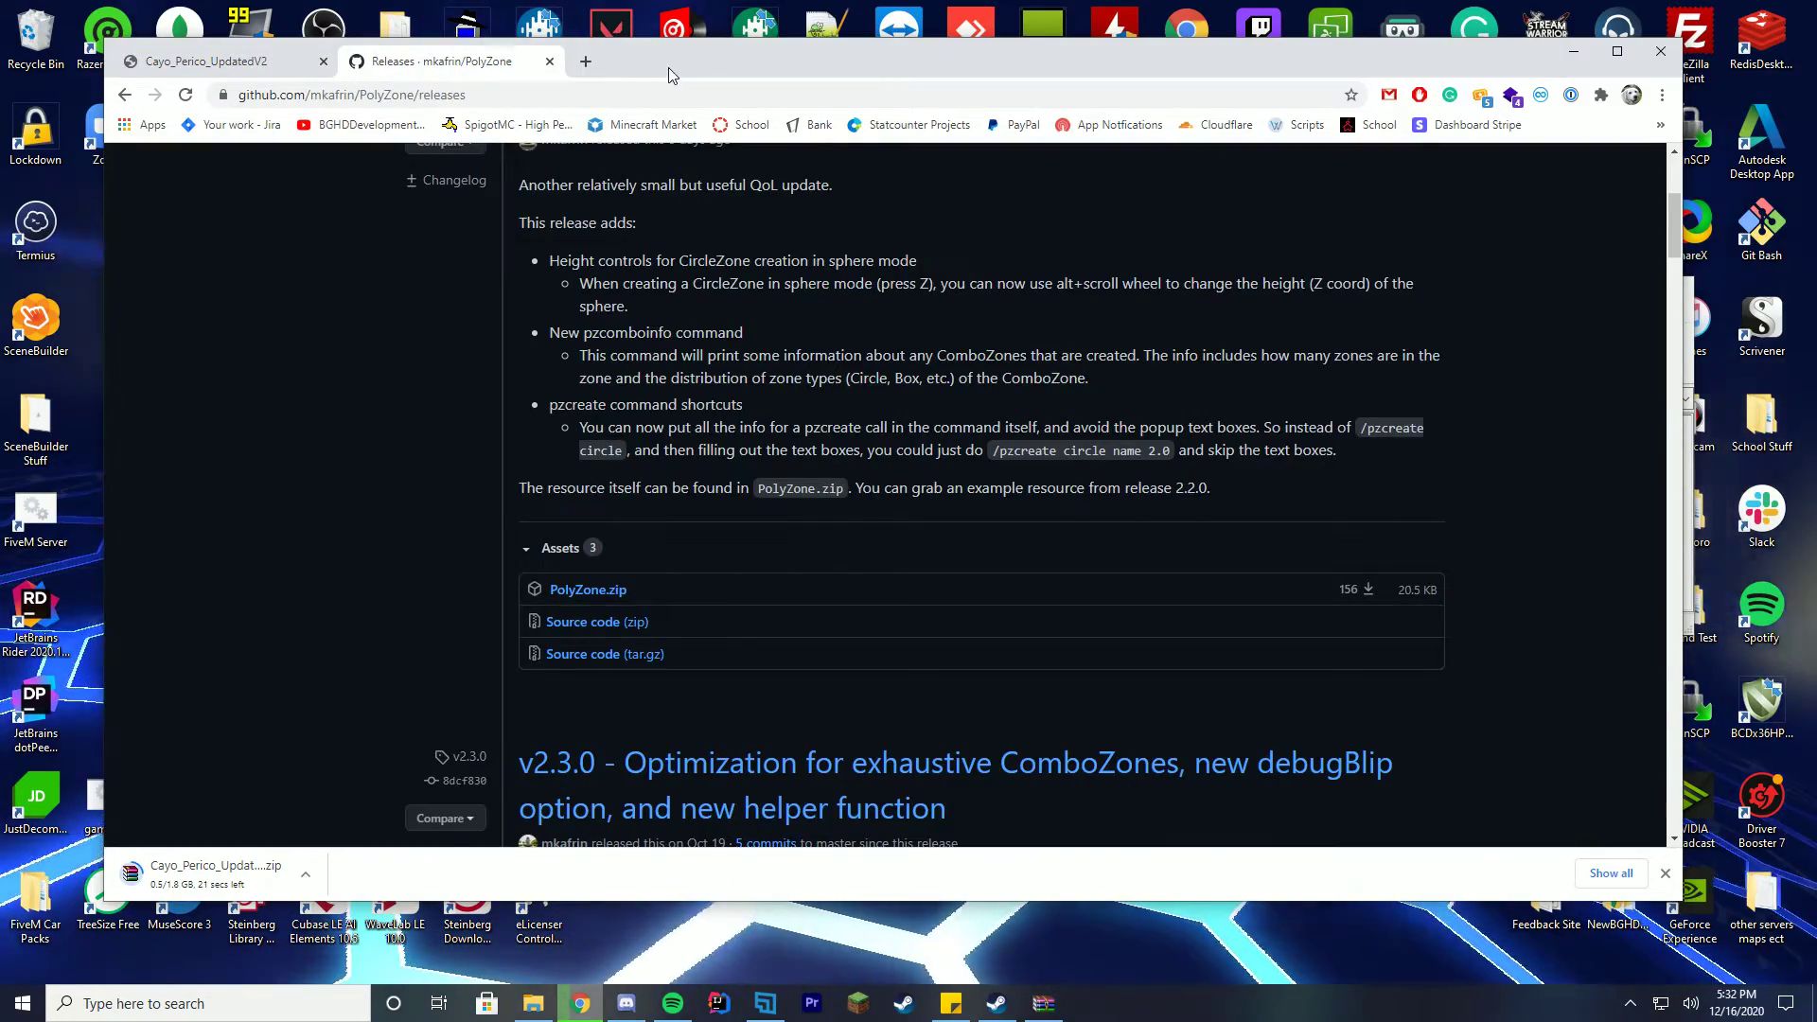
pyautogui.moveTo(670, 68); pyautogui.dragTo(1471, 84)
pyautogui.moveTo(815, 352); pyautogui.dragTo(569, 231)
pyautogui.click(1041, 1004)
pyautogui.doubleClick(1046, 467)
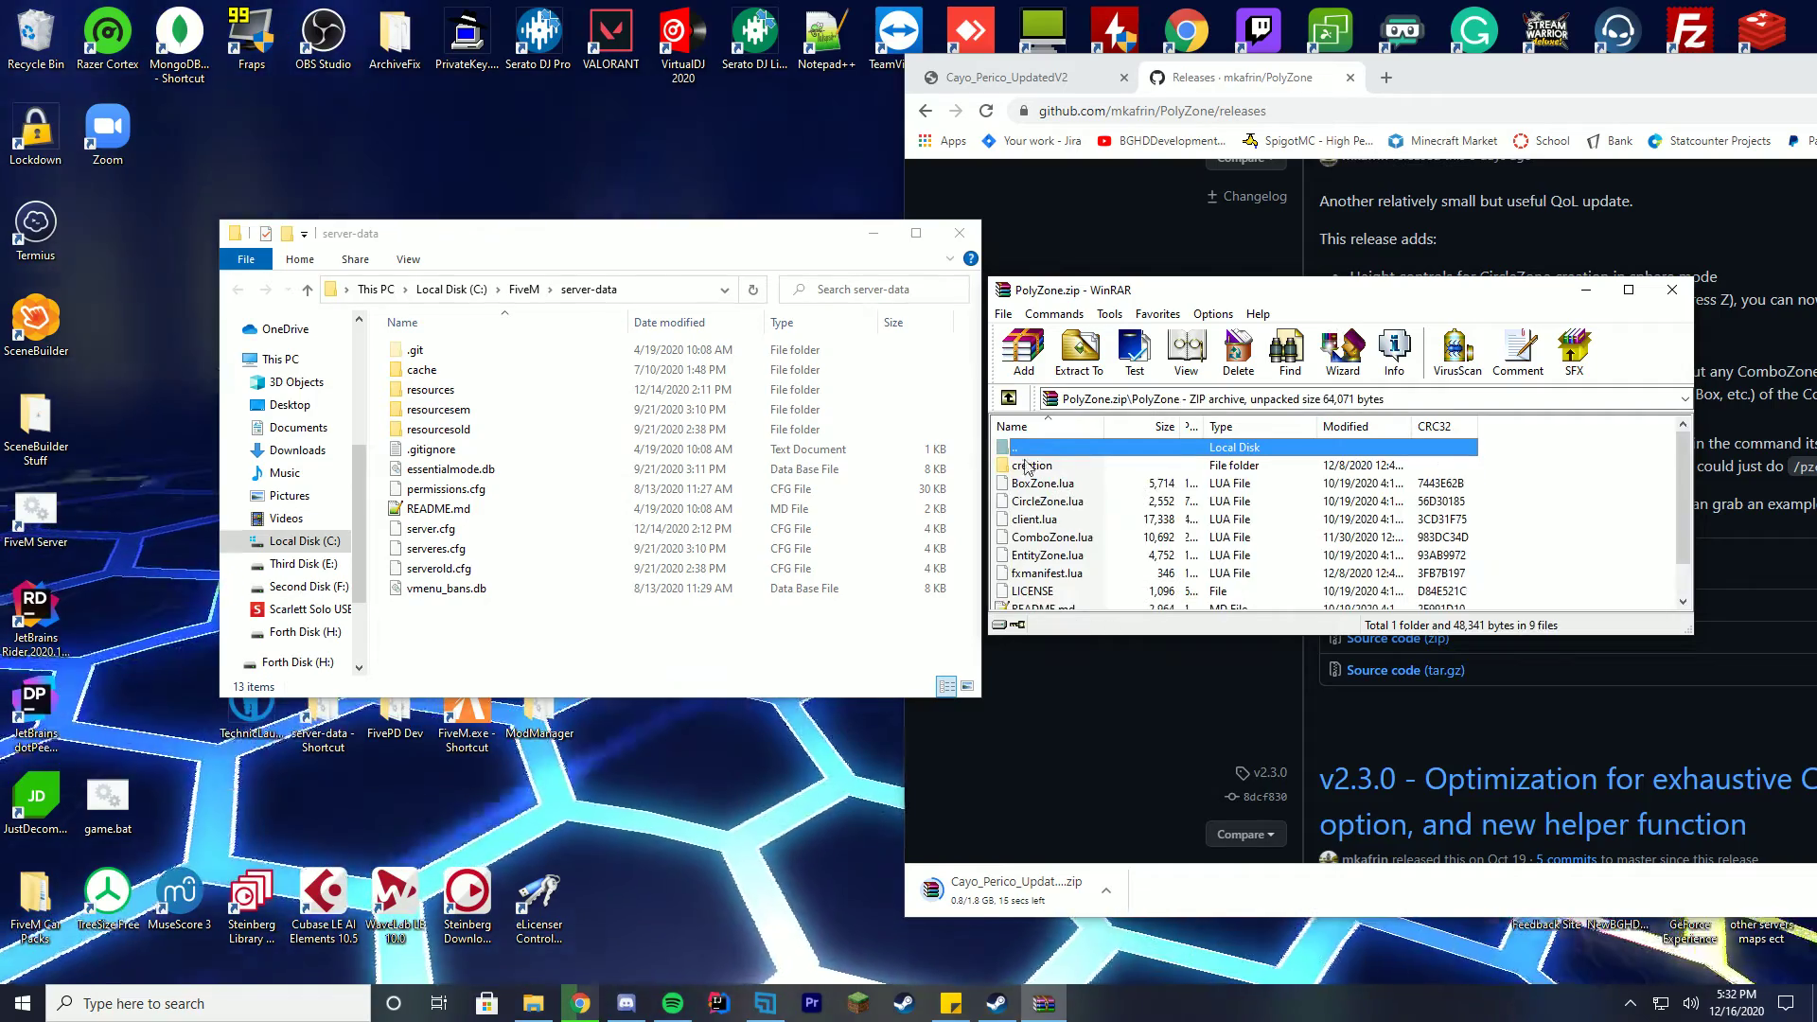
pyautogui.doubleClick(1025, 449)
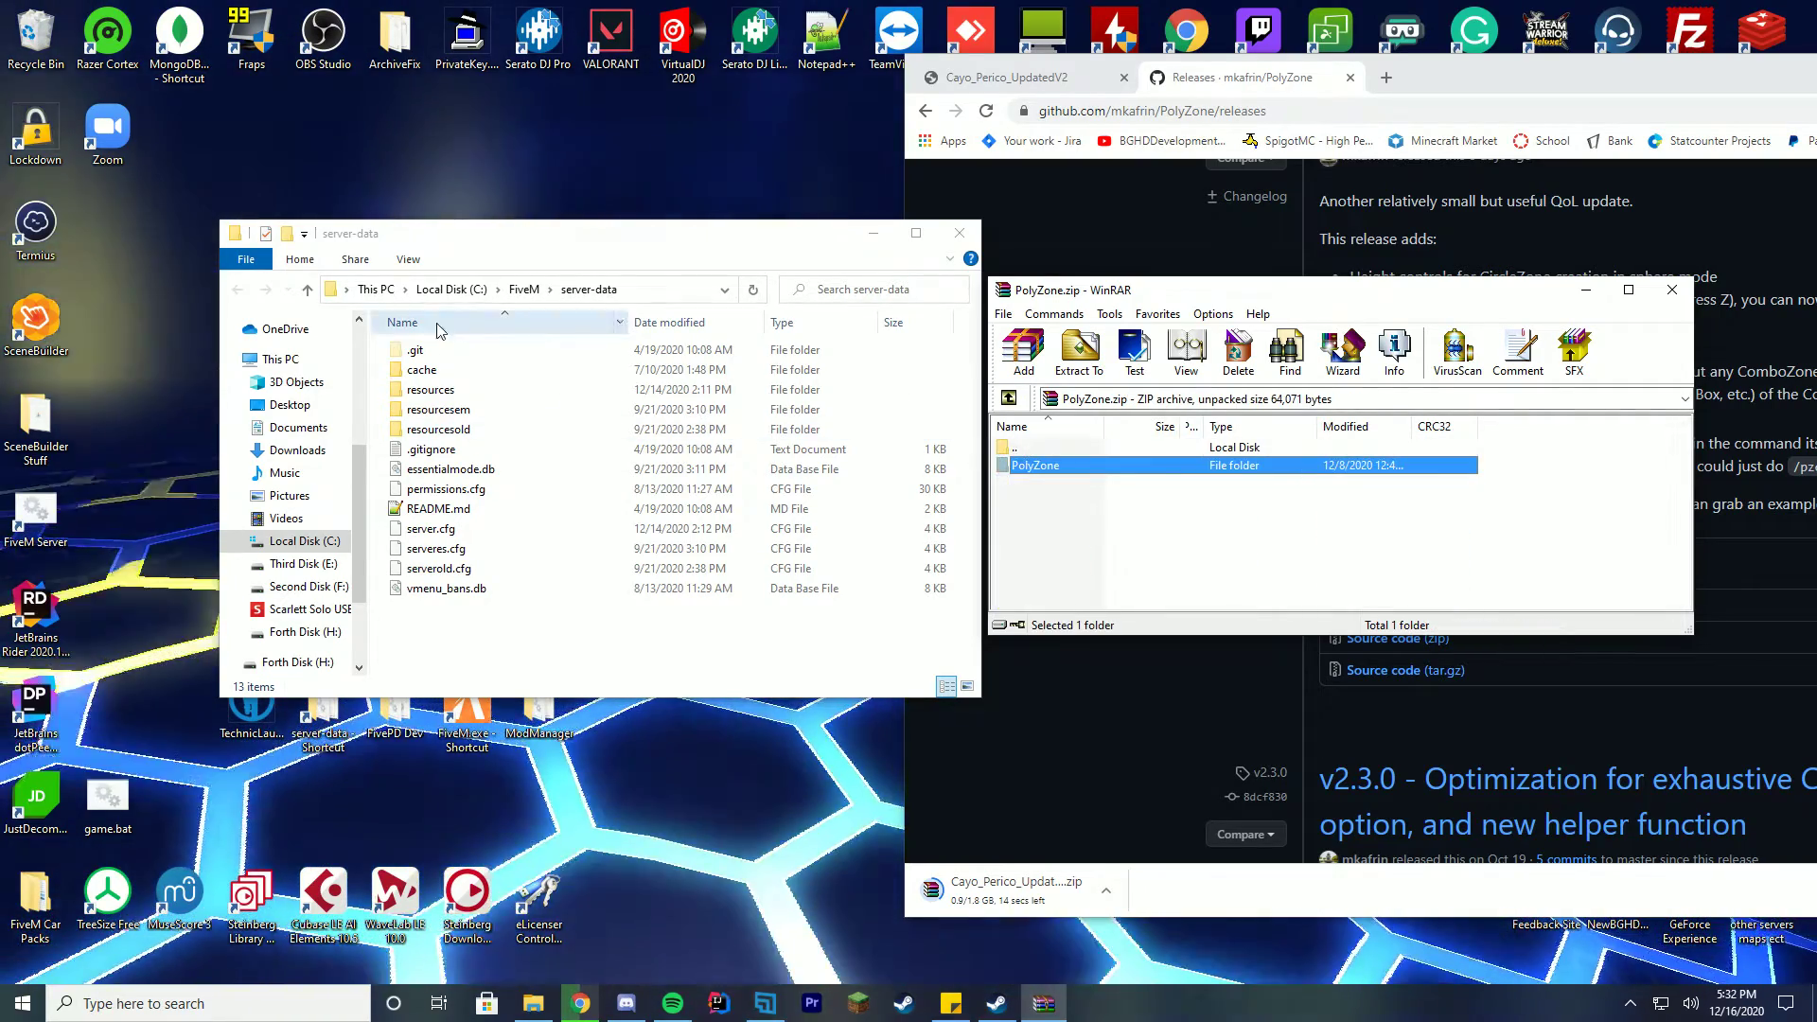
pyautogui.doubleClick(430, 390)
pyautogui.moveTo(1018, 472); pyautogui.dragTo(962, 580)
# Open server.cfg from server-data in Notepad++, add the line "ensure PolyZone" below "ensure JD_Priority", and save the file
pyautogui.click(528, 290)
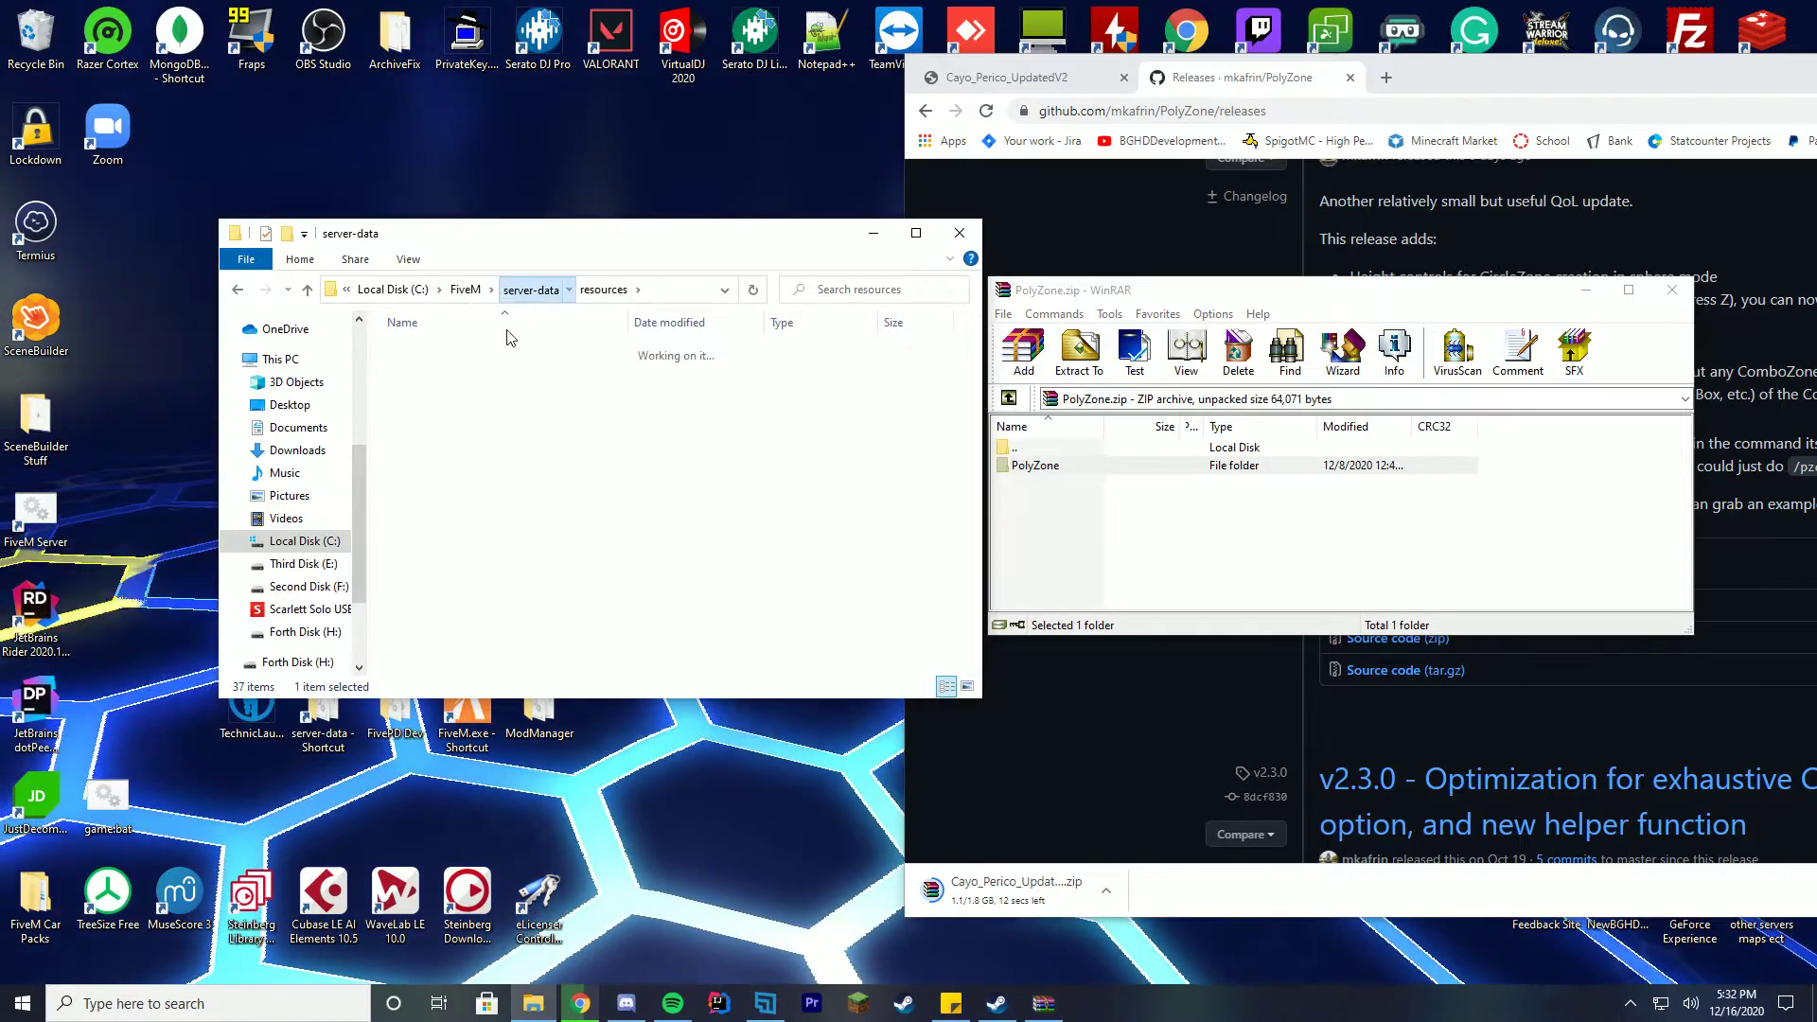
pyautogui.rightClick(434, 528)
pyautogui.click(265, 604)
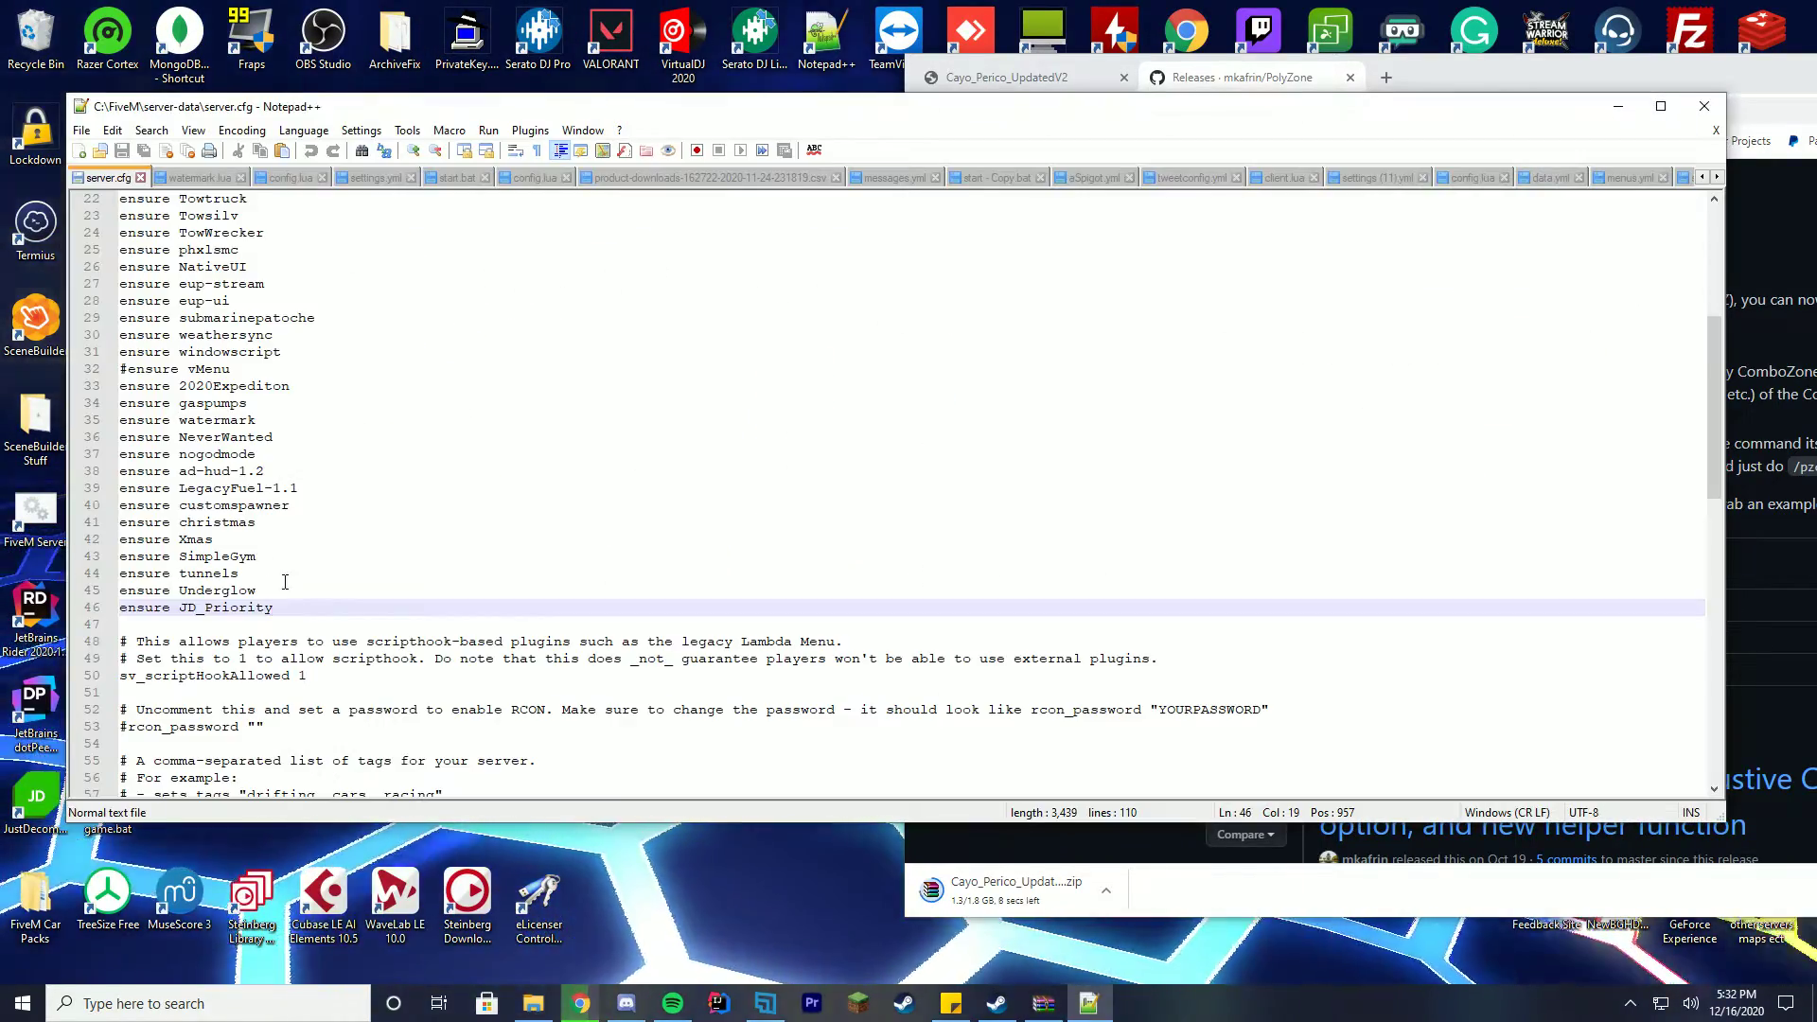
pyautogui.press('Return')
pyautogui.write('ensure PolyZone')
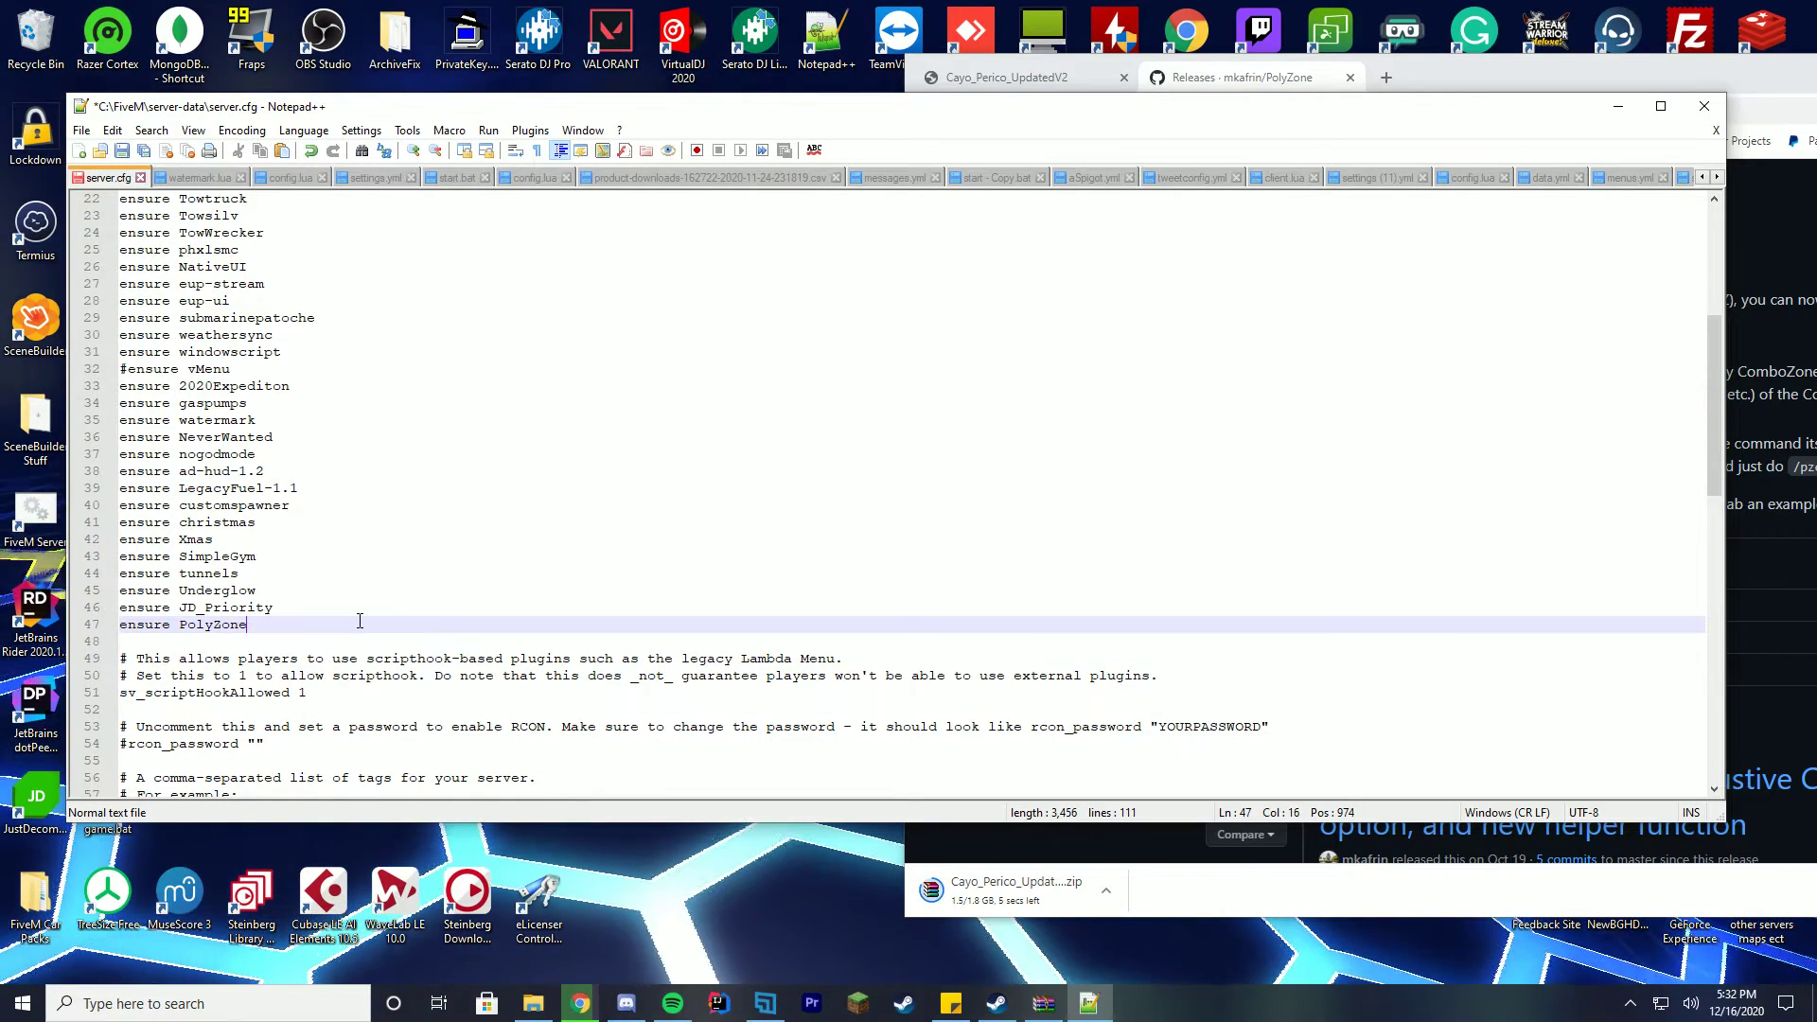
pyautogui.hotkey('ctrl', 's')
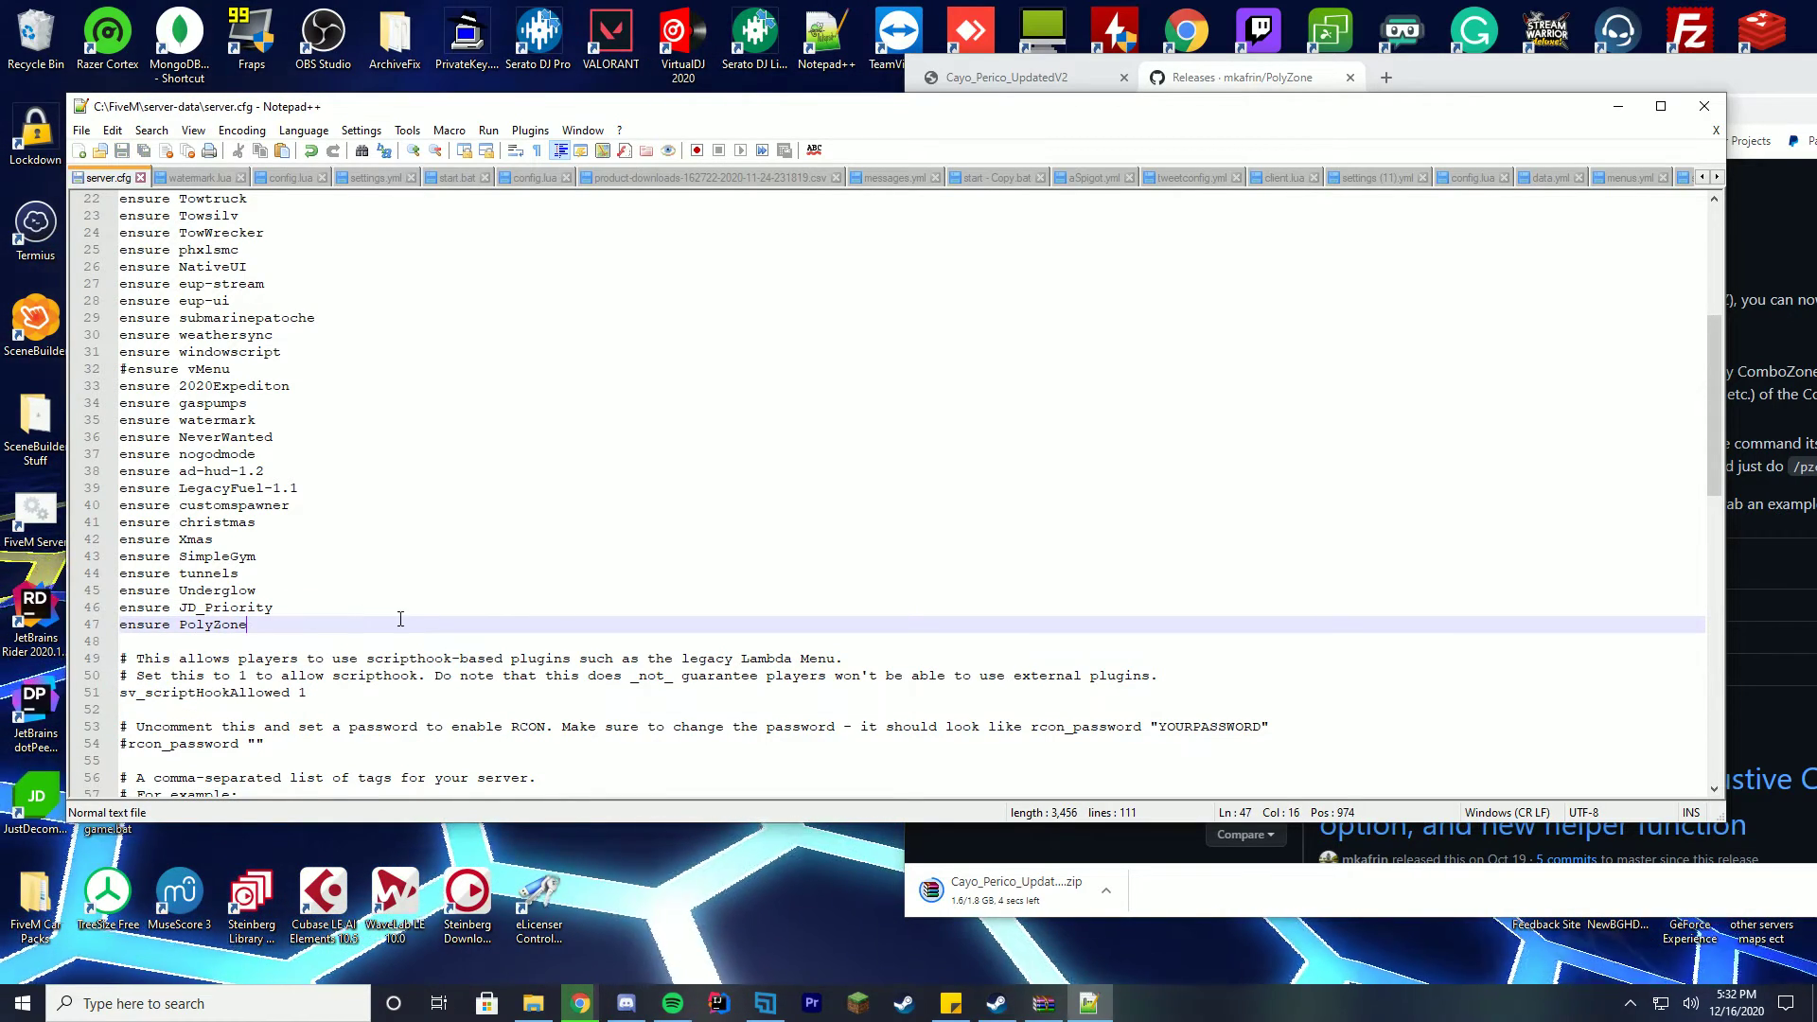
# Close the PolyZone archive and reopen the server-data resources folder beside the browser window
pyautogui.click(1044, 1003)
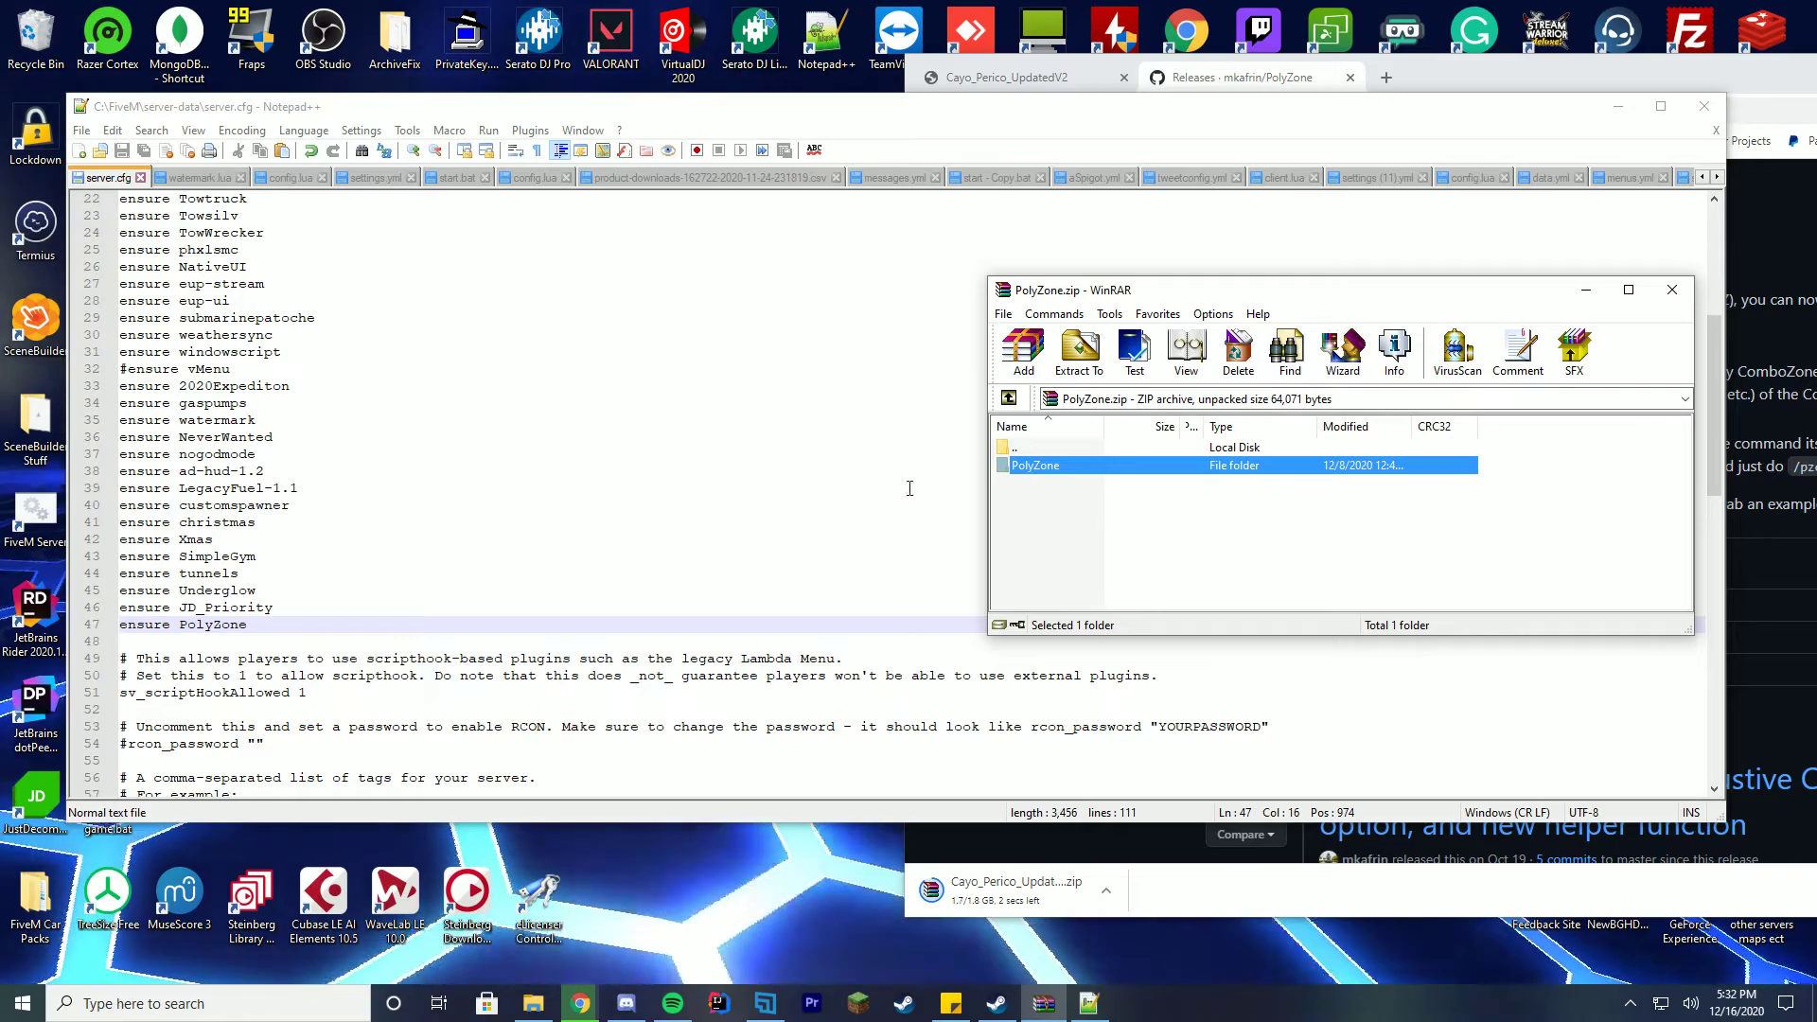
pyautogui.click(1673, 290)
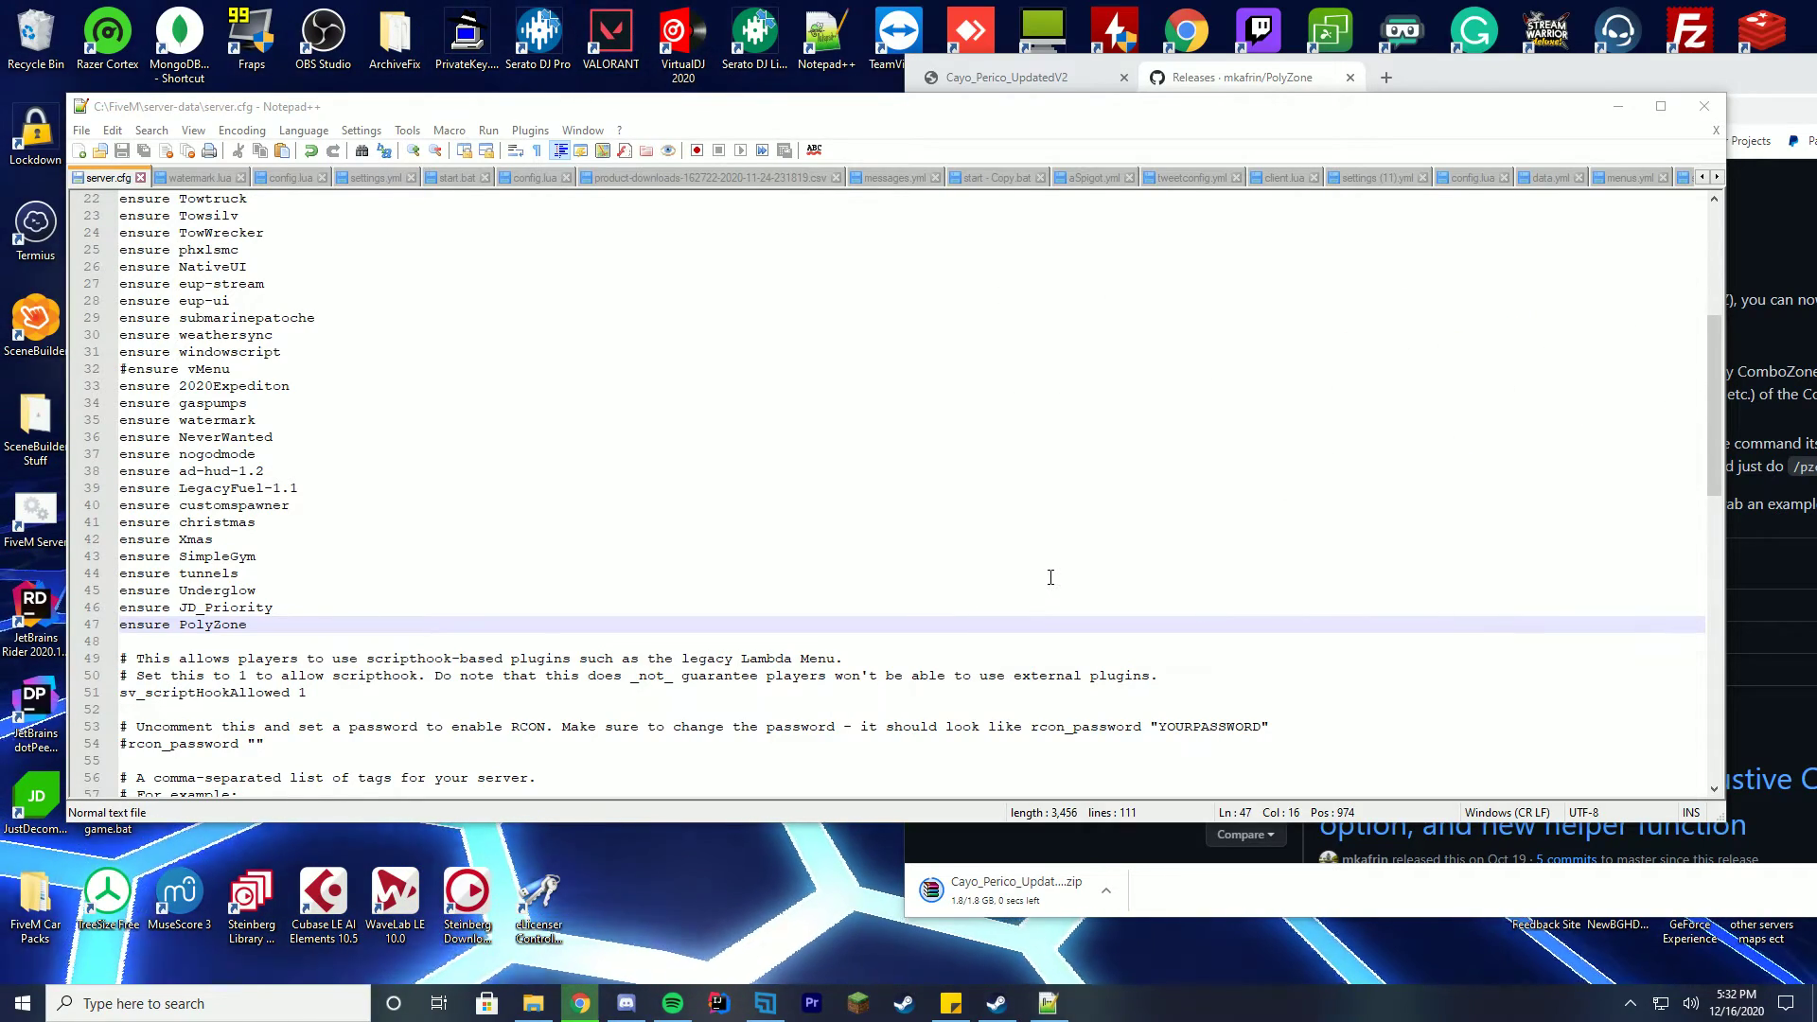
pyautogui.click(1042, 1003)
pyautogui.doubleClick(430, 389)
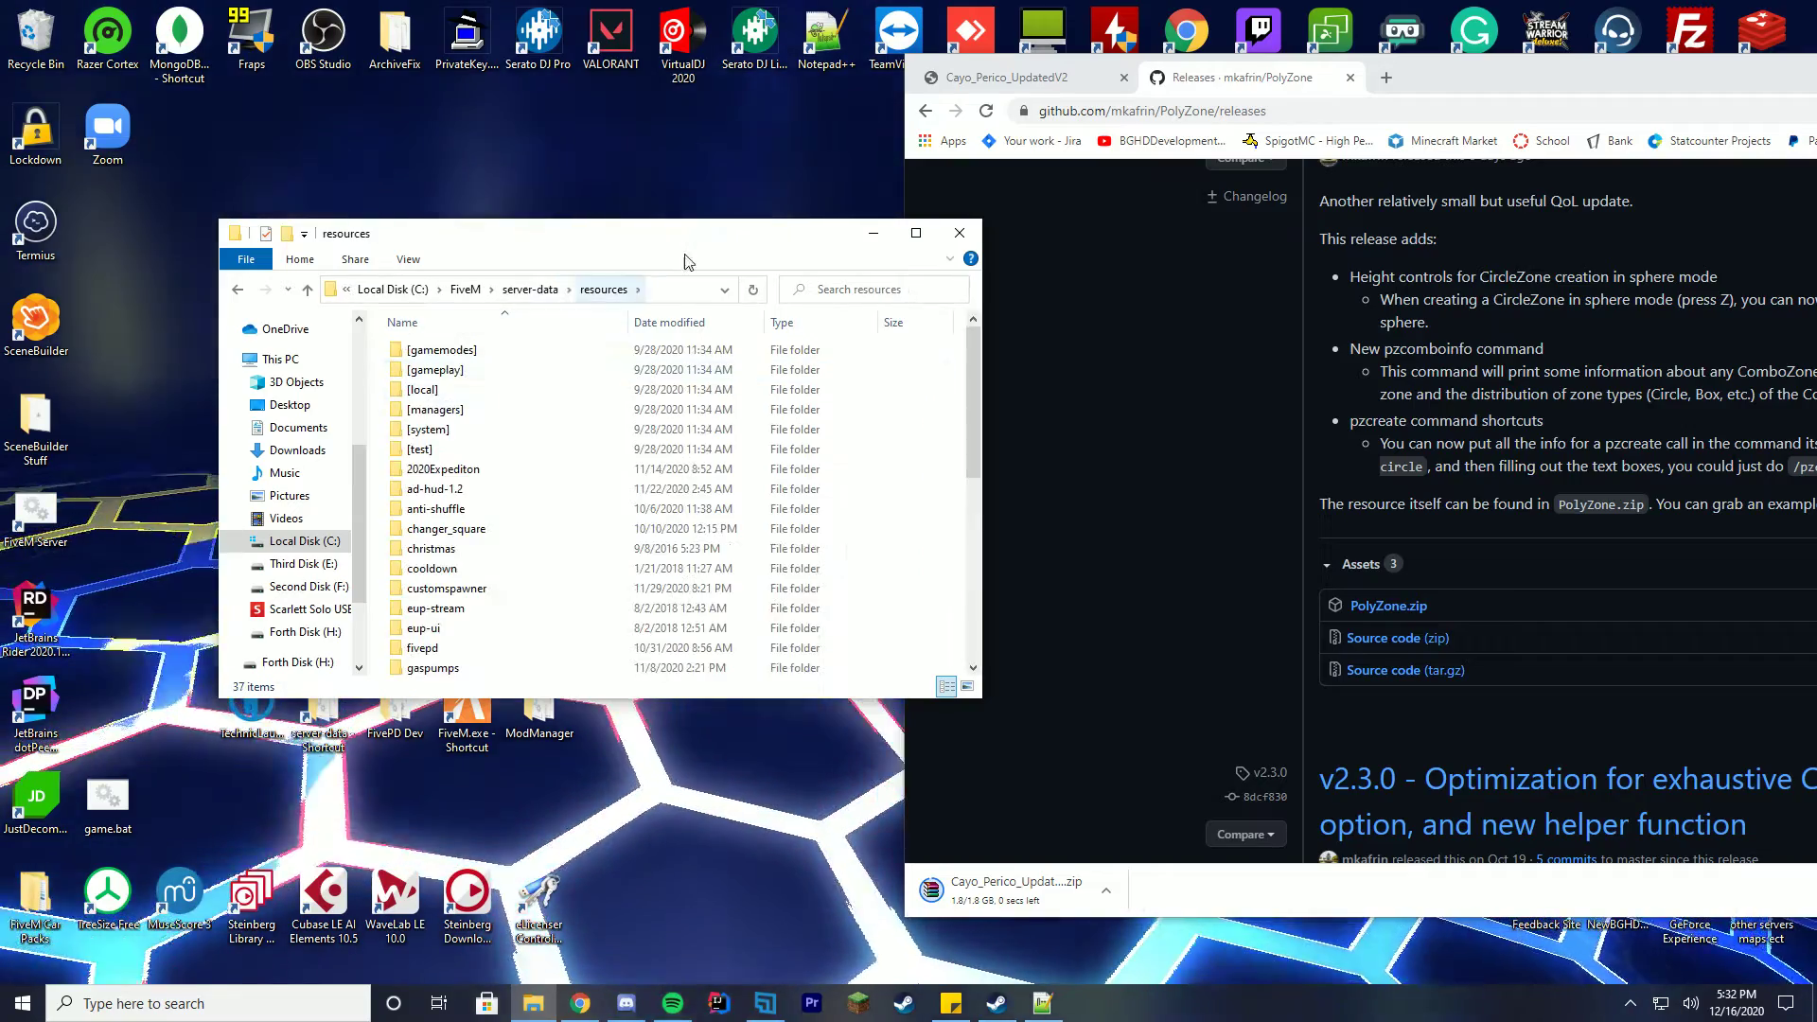
pyautogui.moveTo(715, 247); pyautogui.dragTo(605, 237)
pyautogui.moveTo(1510, 82); pyautogui.dragTo(1429, 78)
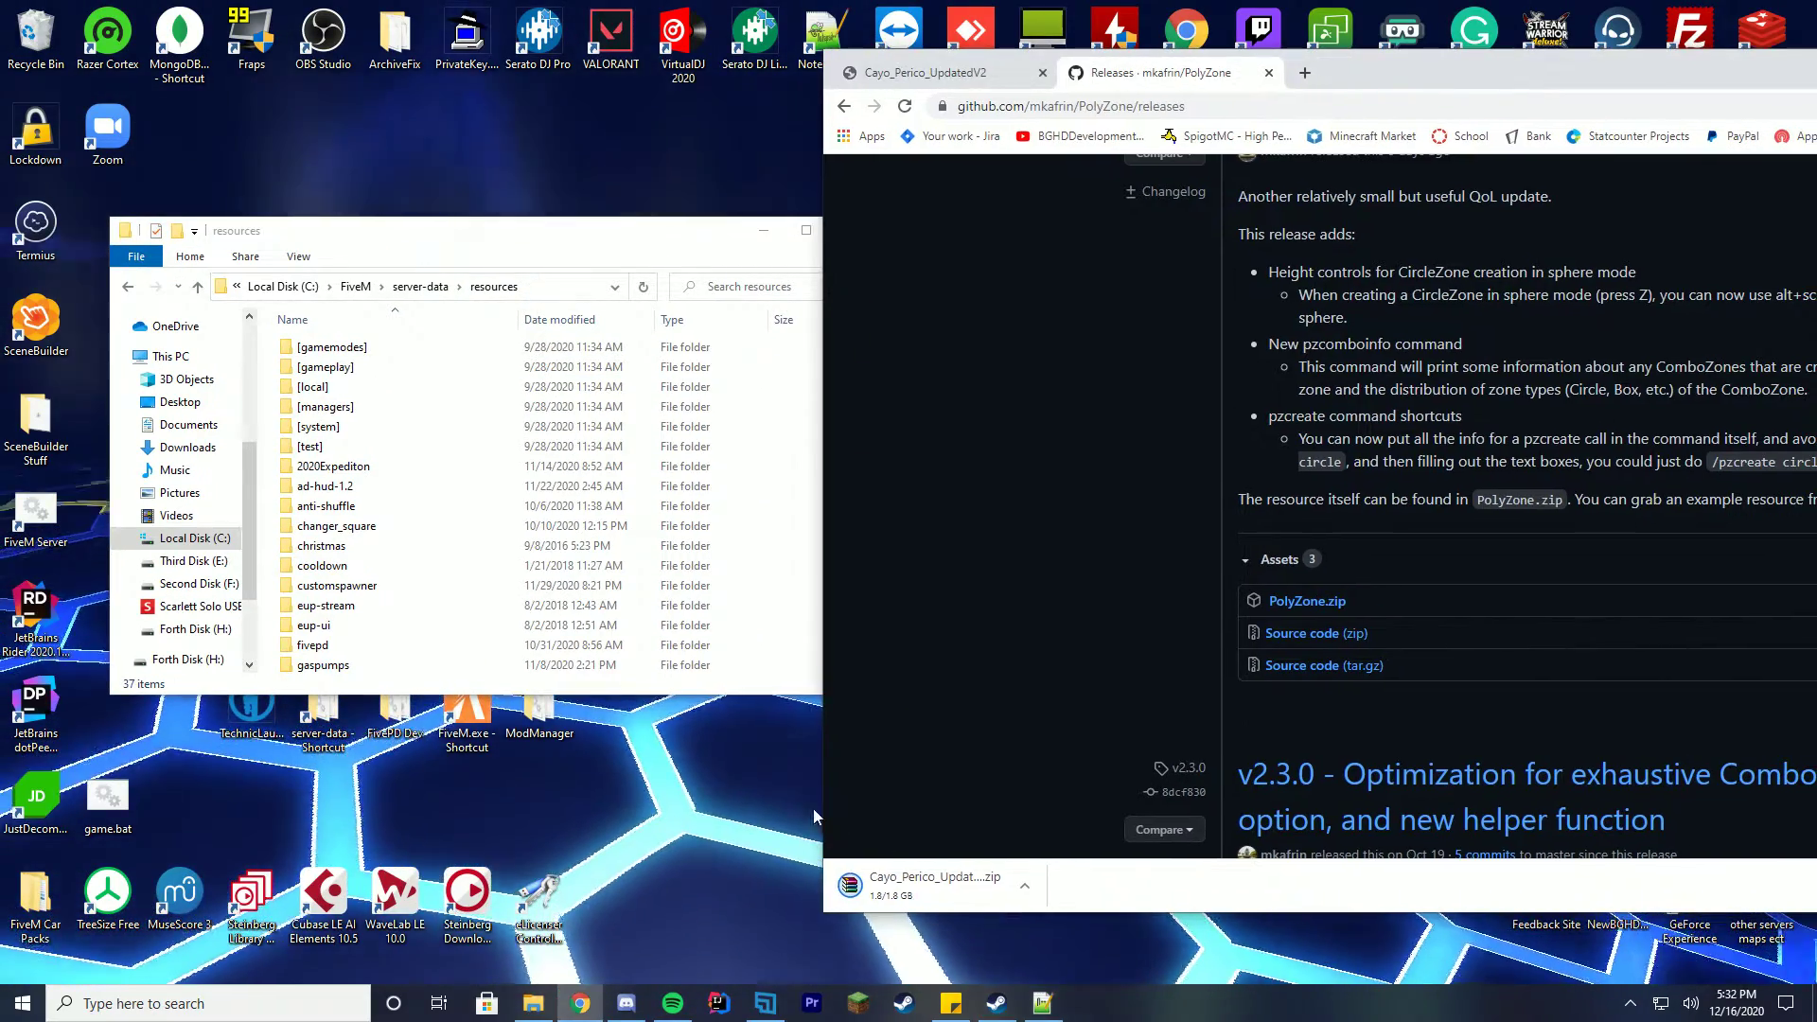
# Extract the Cayo_Perico_UpdatedV2 folder from the downloaded archive into the resources folder and close the archive
pyautogui.click(909, 904)
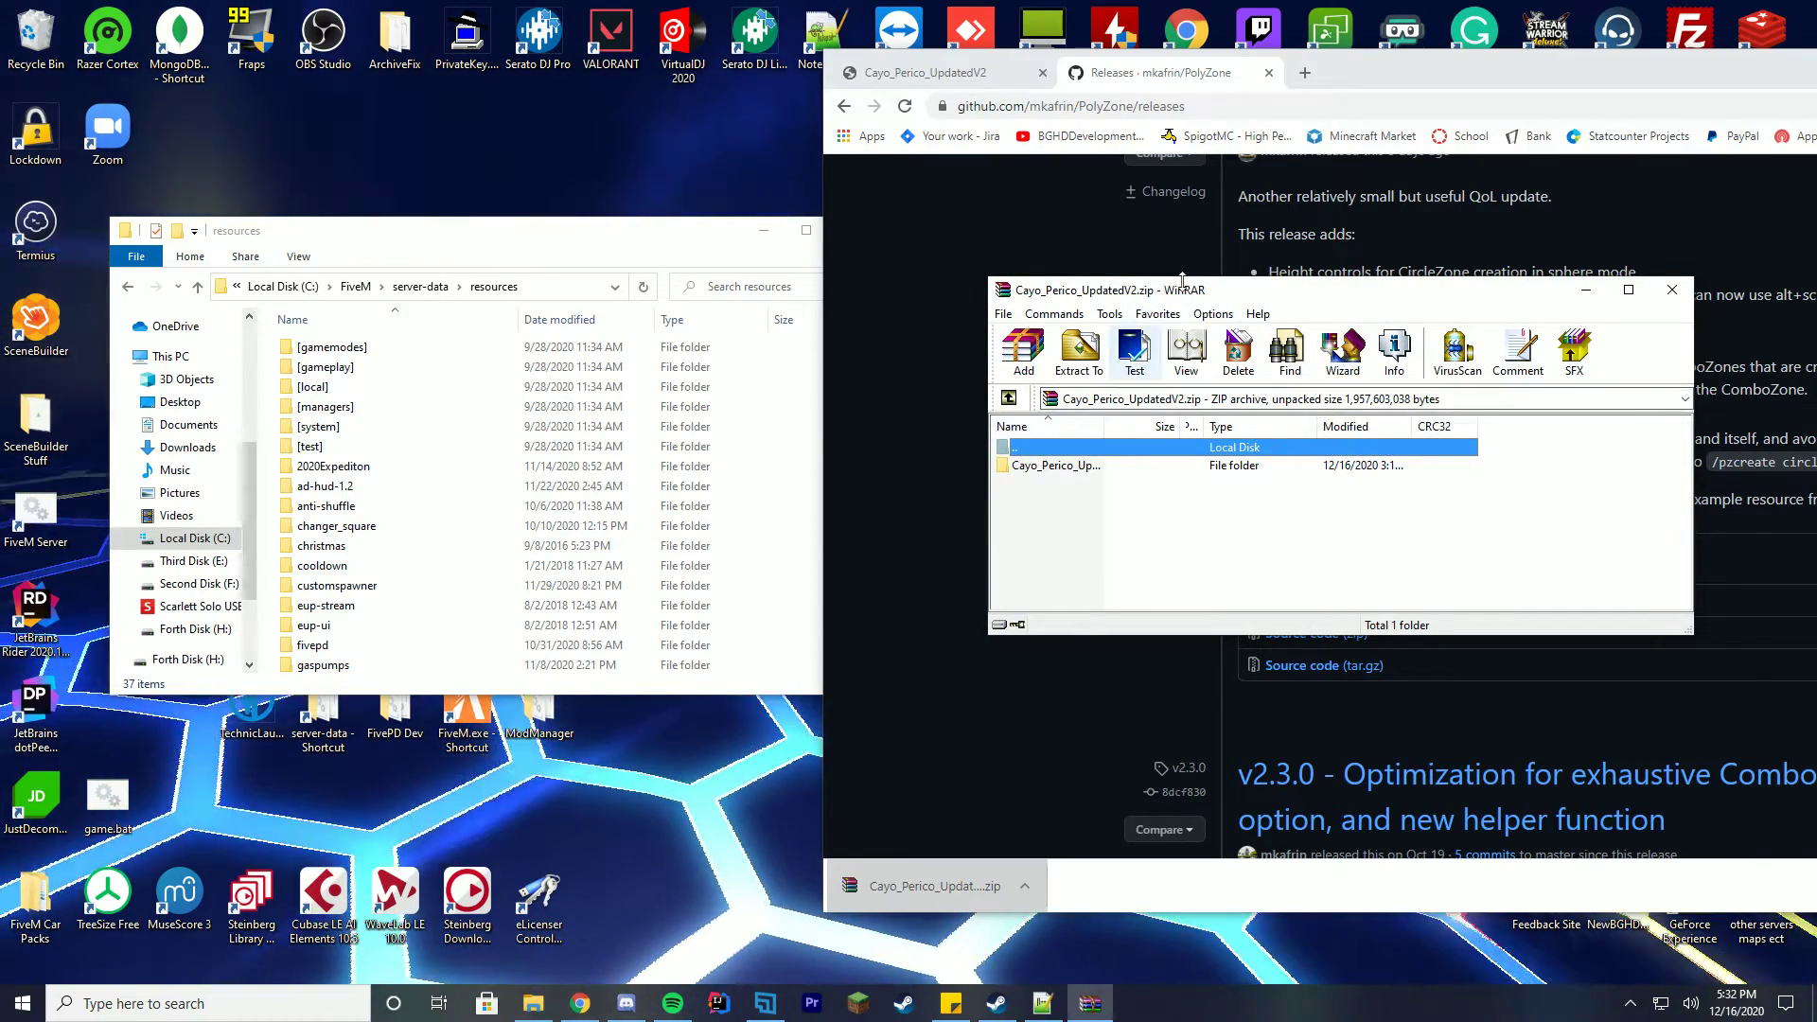
pyautogui.moveTo(1184, 301); pyautogui.dragTo(941, 311)
pyautogui.doubleClick(812, 474)
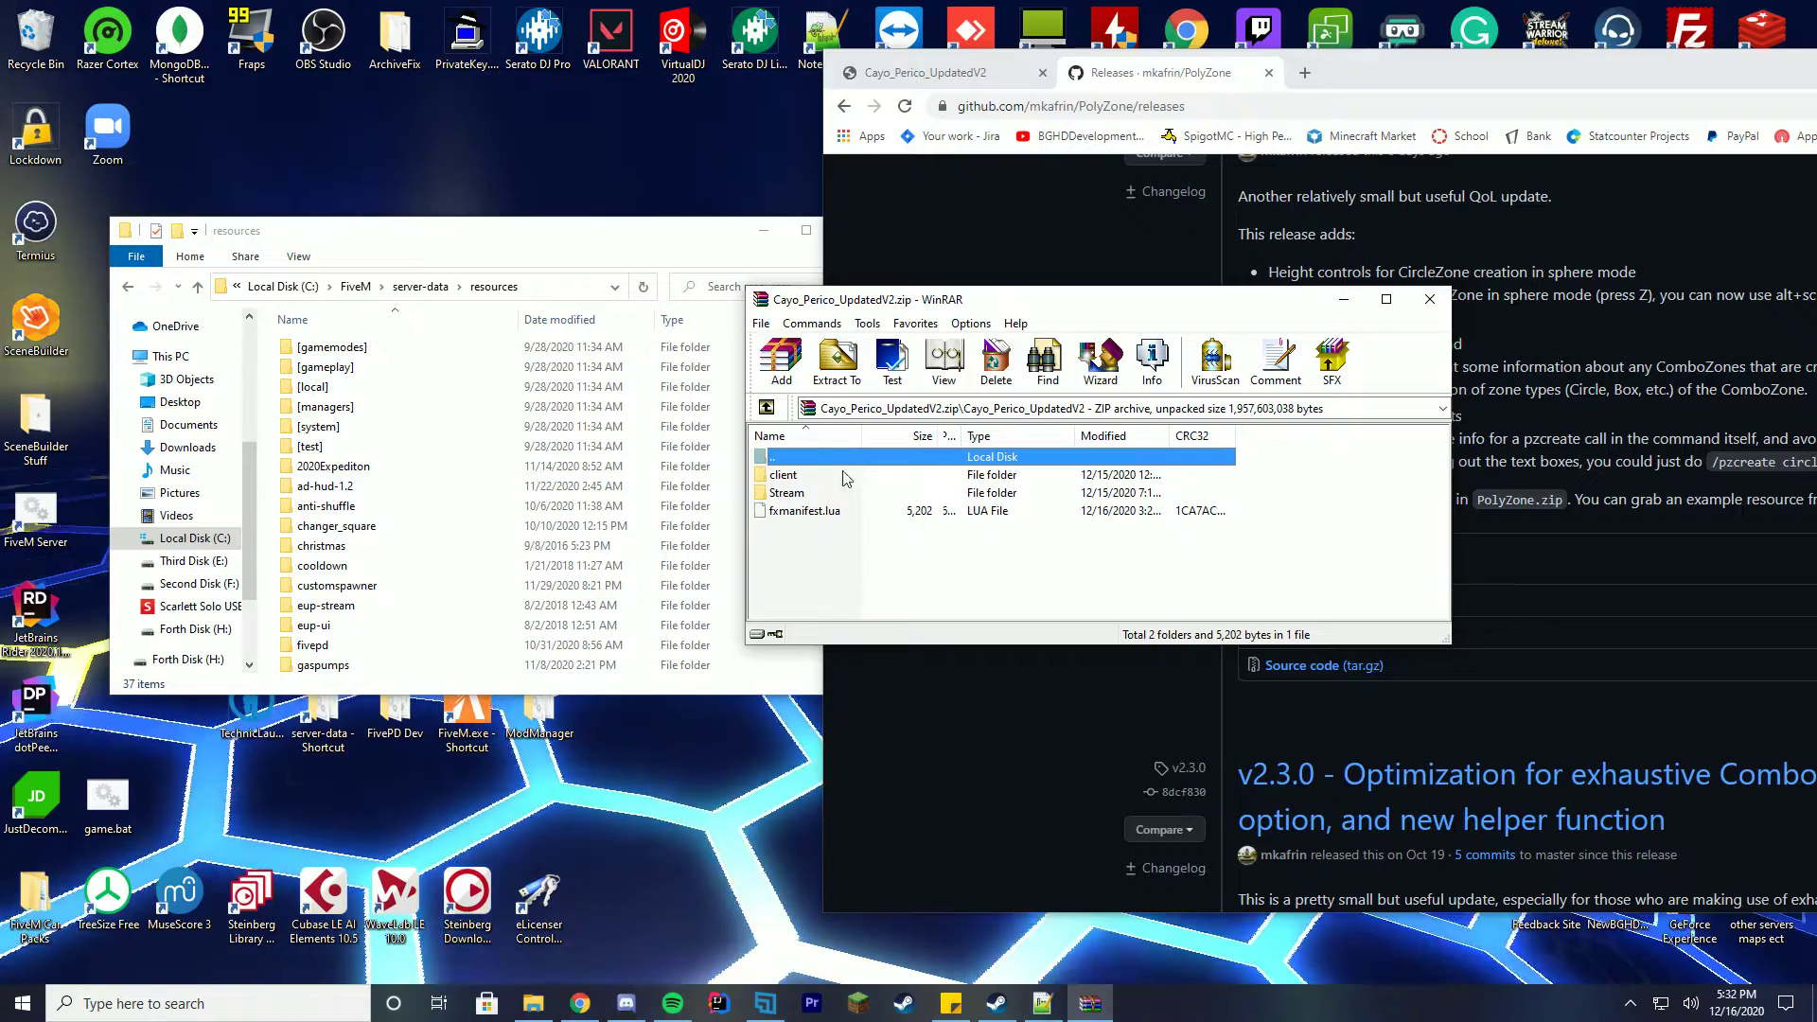
pyautogui.doubleClick(812, 459)
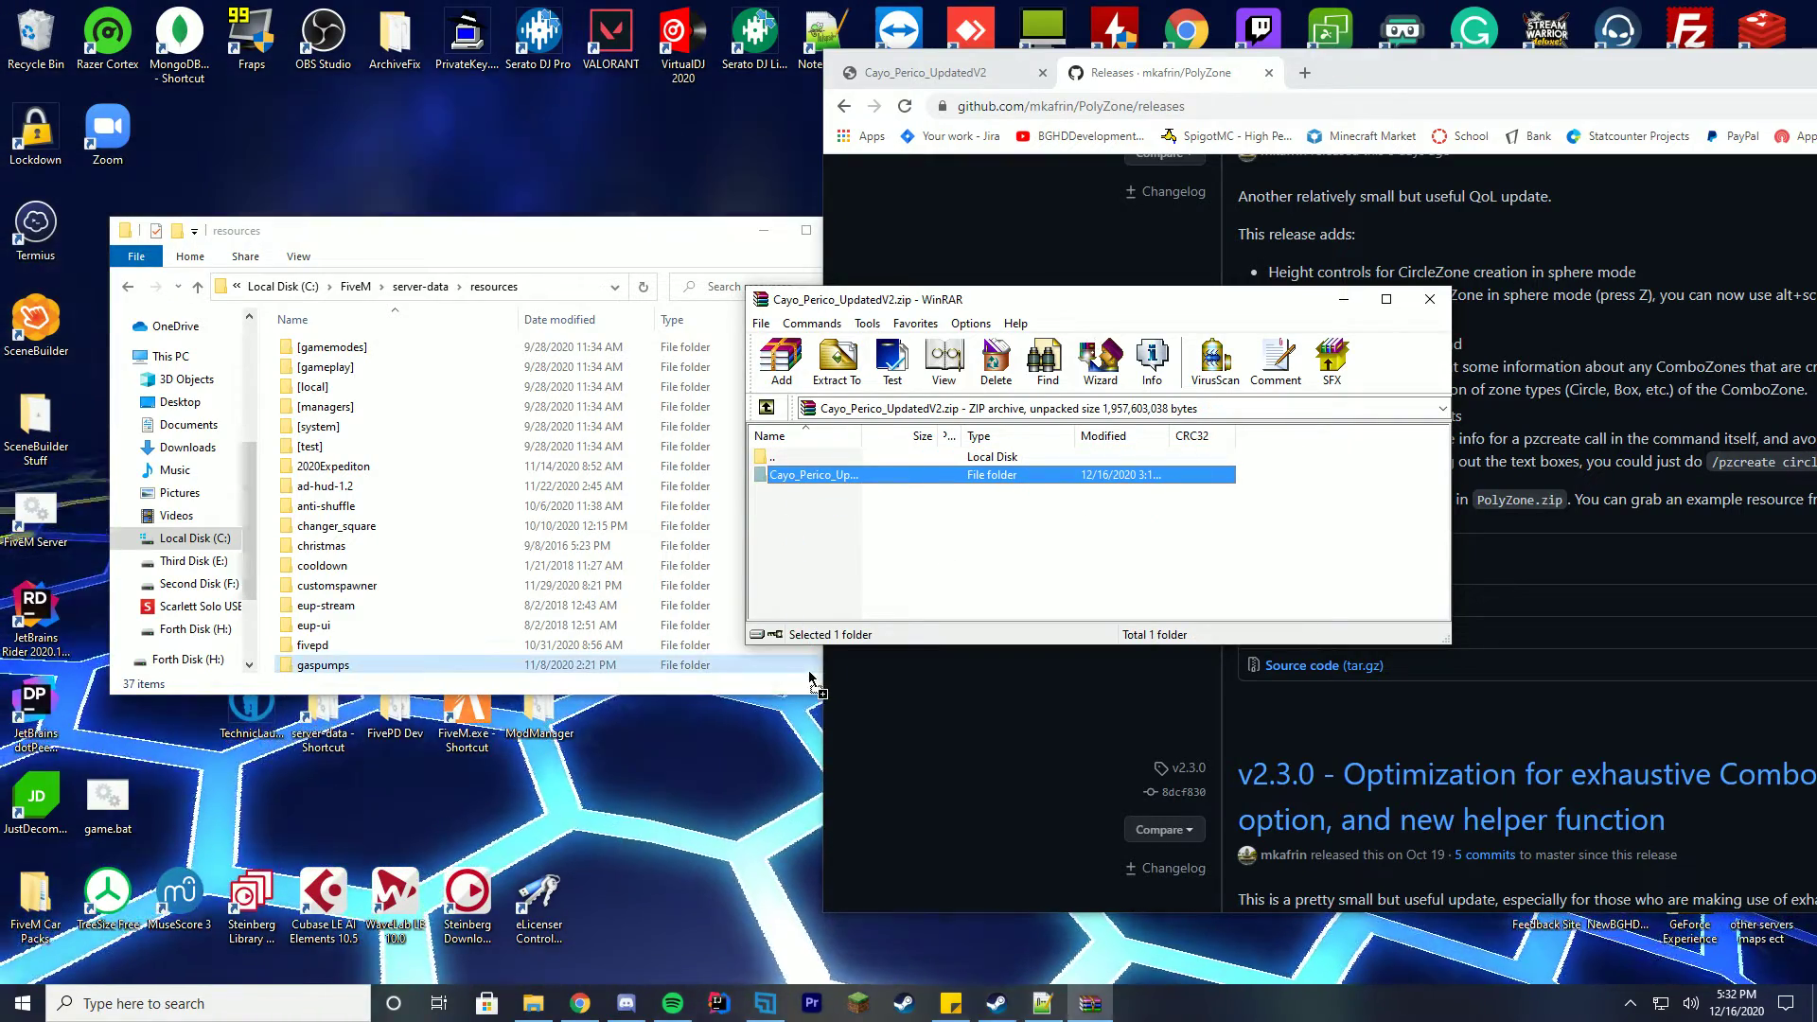
pyautogui.moveTo(812, 474); pyautogui.dragTo(284, 547)
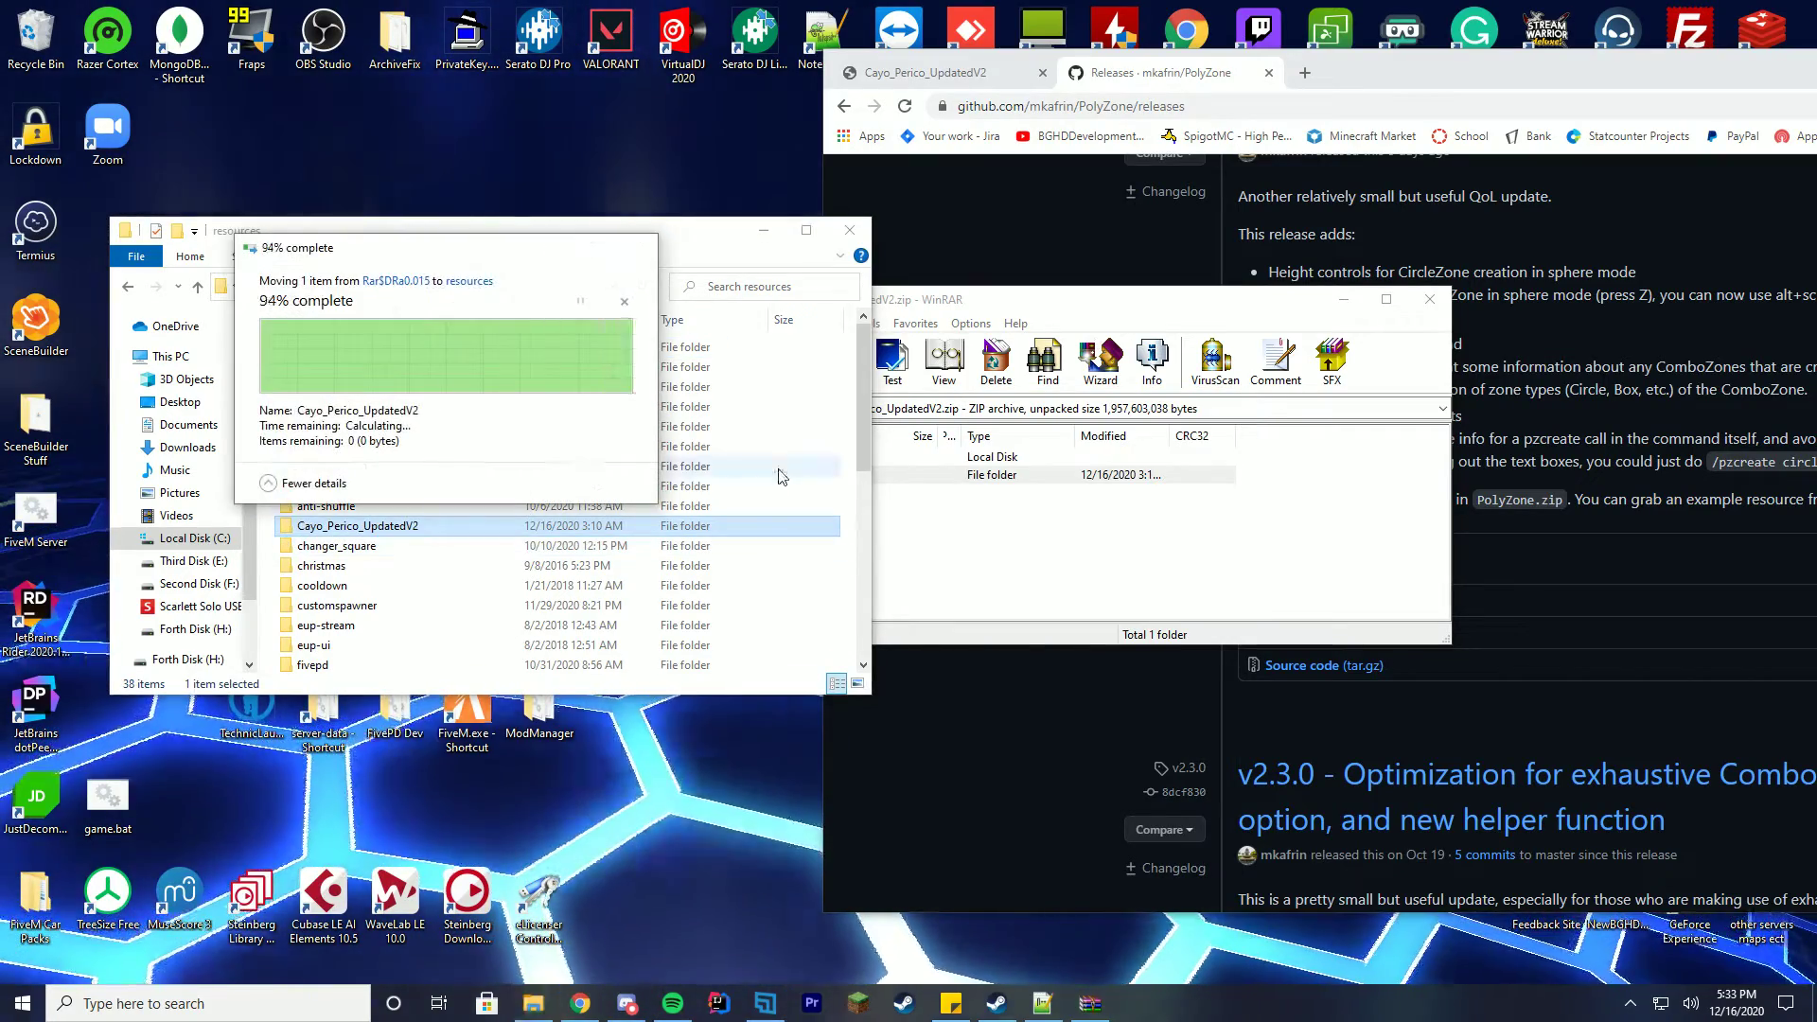
pyautogui.click(1425, 303)
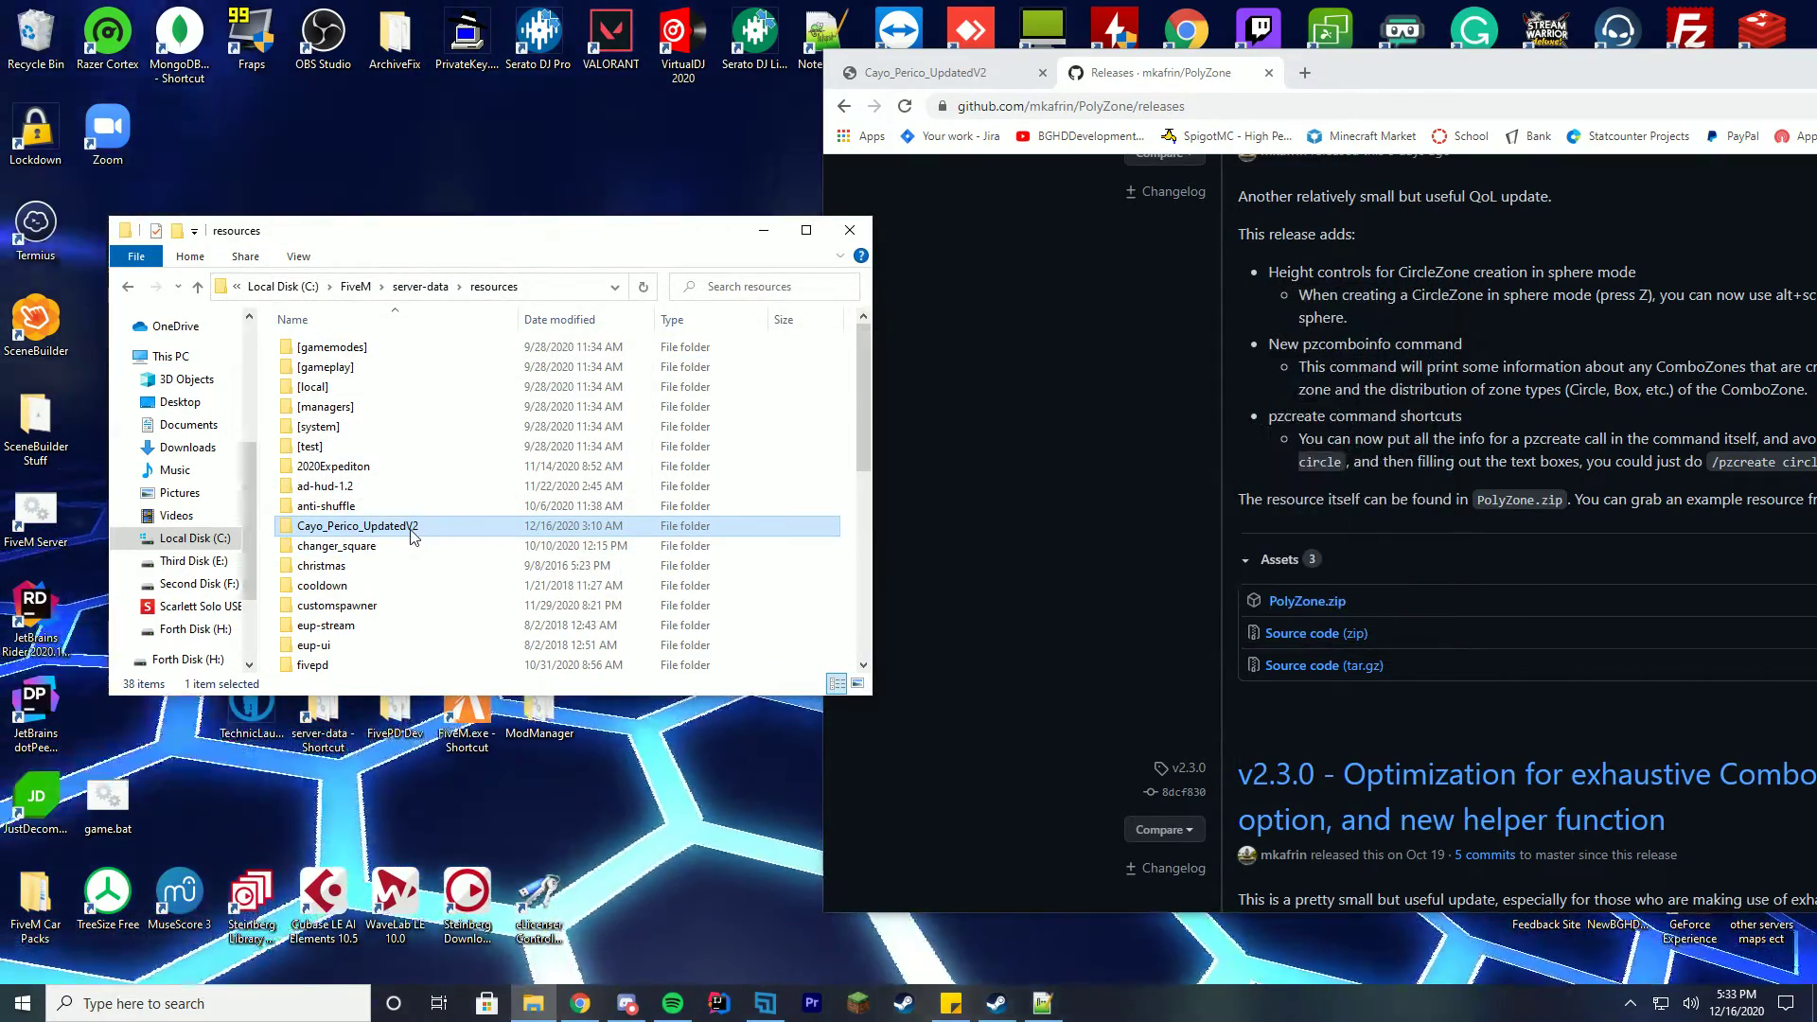
# Copy the name of the Cayo_Perico_UpdatedV2 folder and return to the server-data folder
pyautogui.rightClick(413, 536)
pyautogui.click(201, 941)
pyautogui.hotkey('ctrl', 'c')
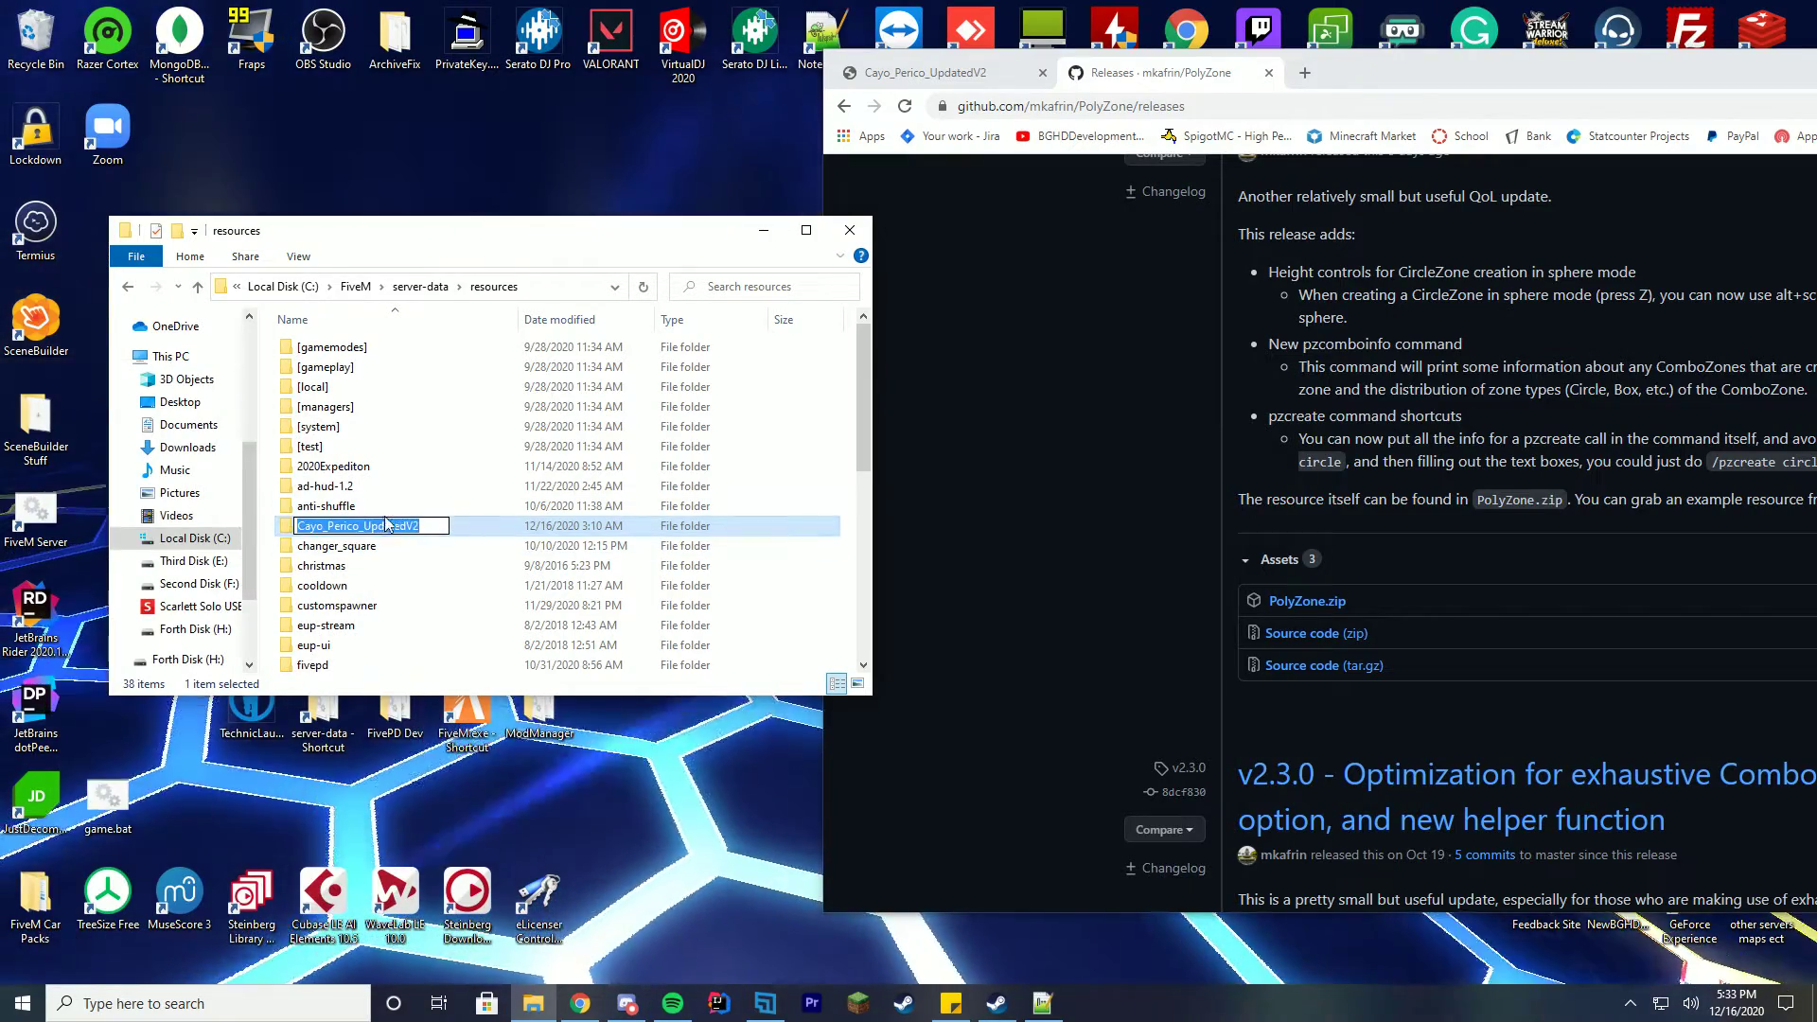
pyautogui.click(423, 289)
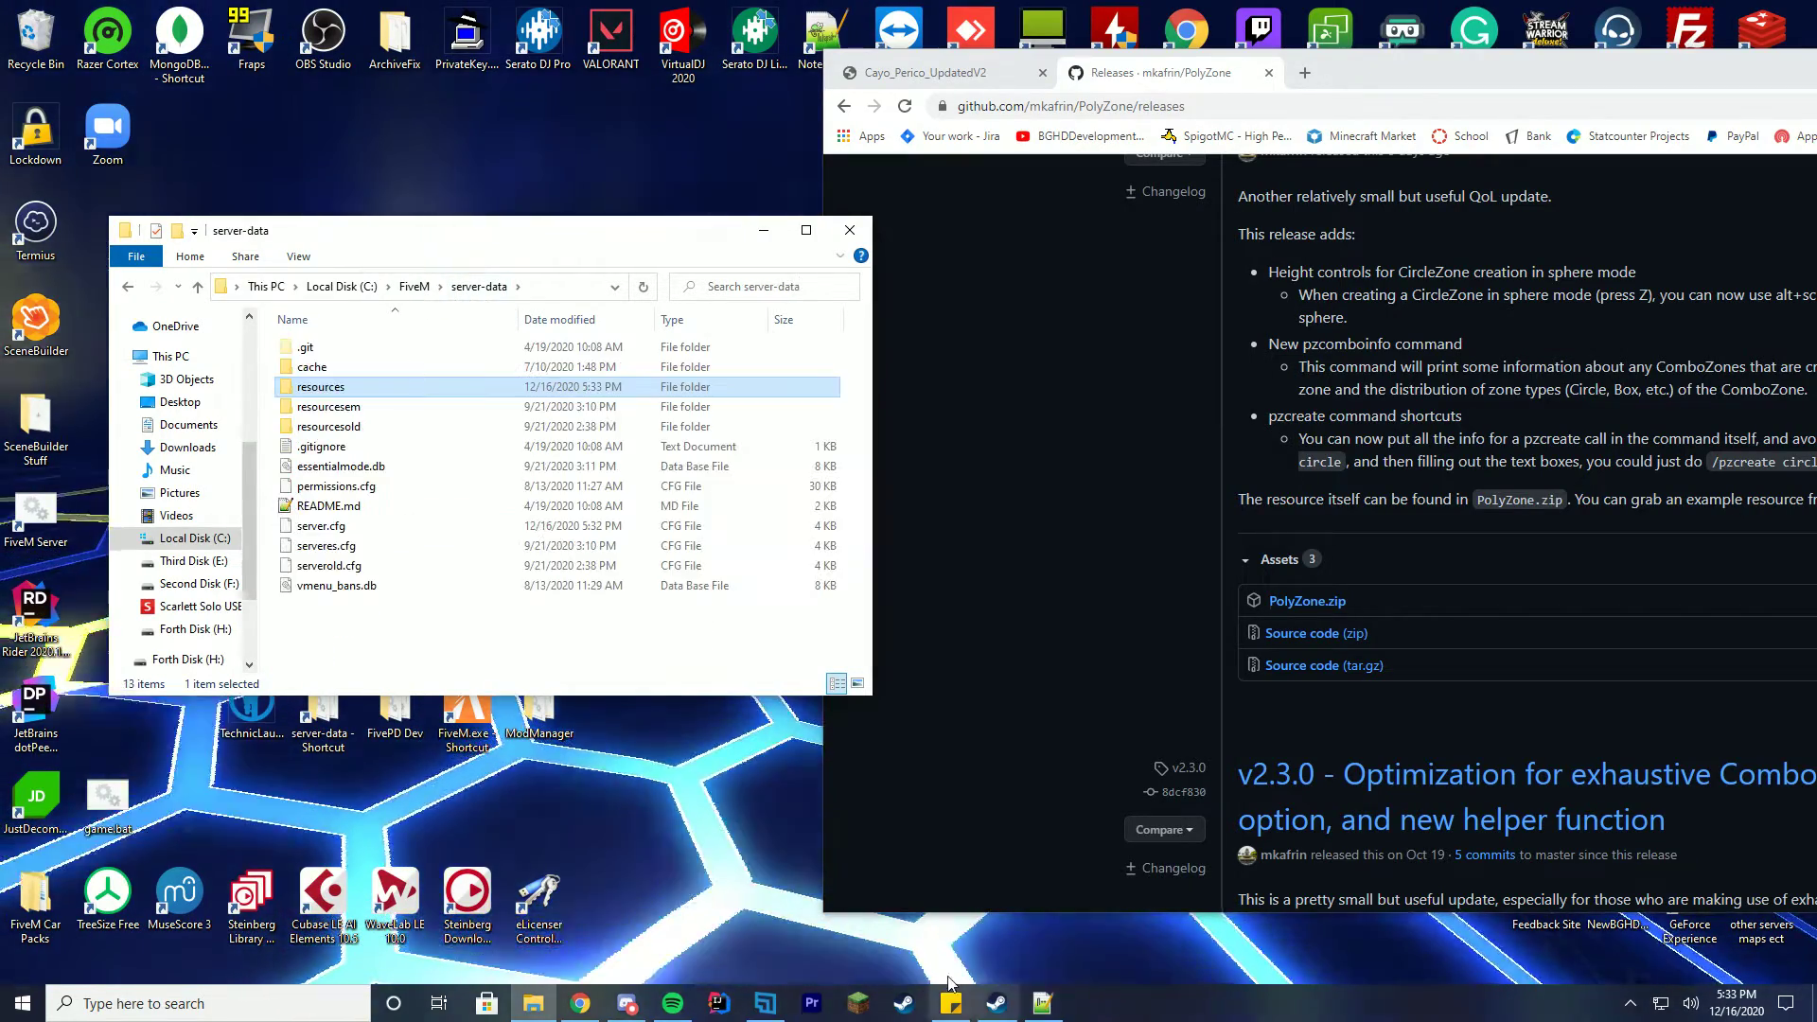
# Open server.cfg, add the line "ensure Cayo_Perico_UpdatedV2" below "ensure PolyZone", save the file and close the editor
pyautogui.doubleClick(332, 525)
pyautogui.press('Return')
pyautogui.write('ensure PolyZone')
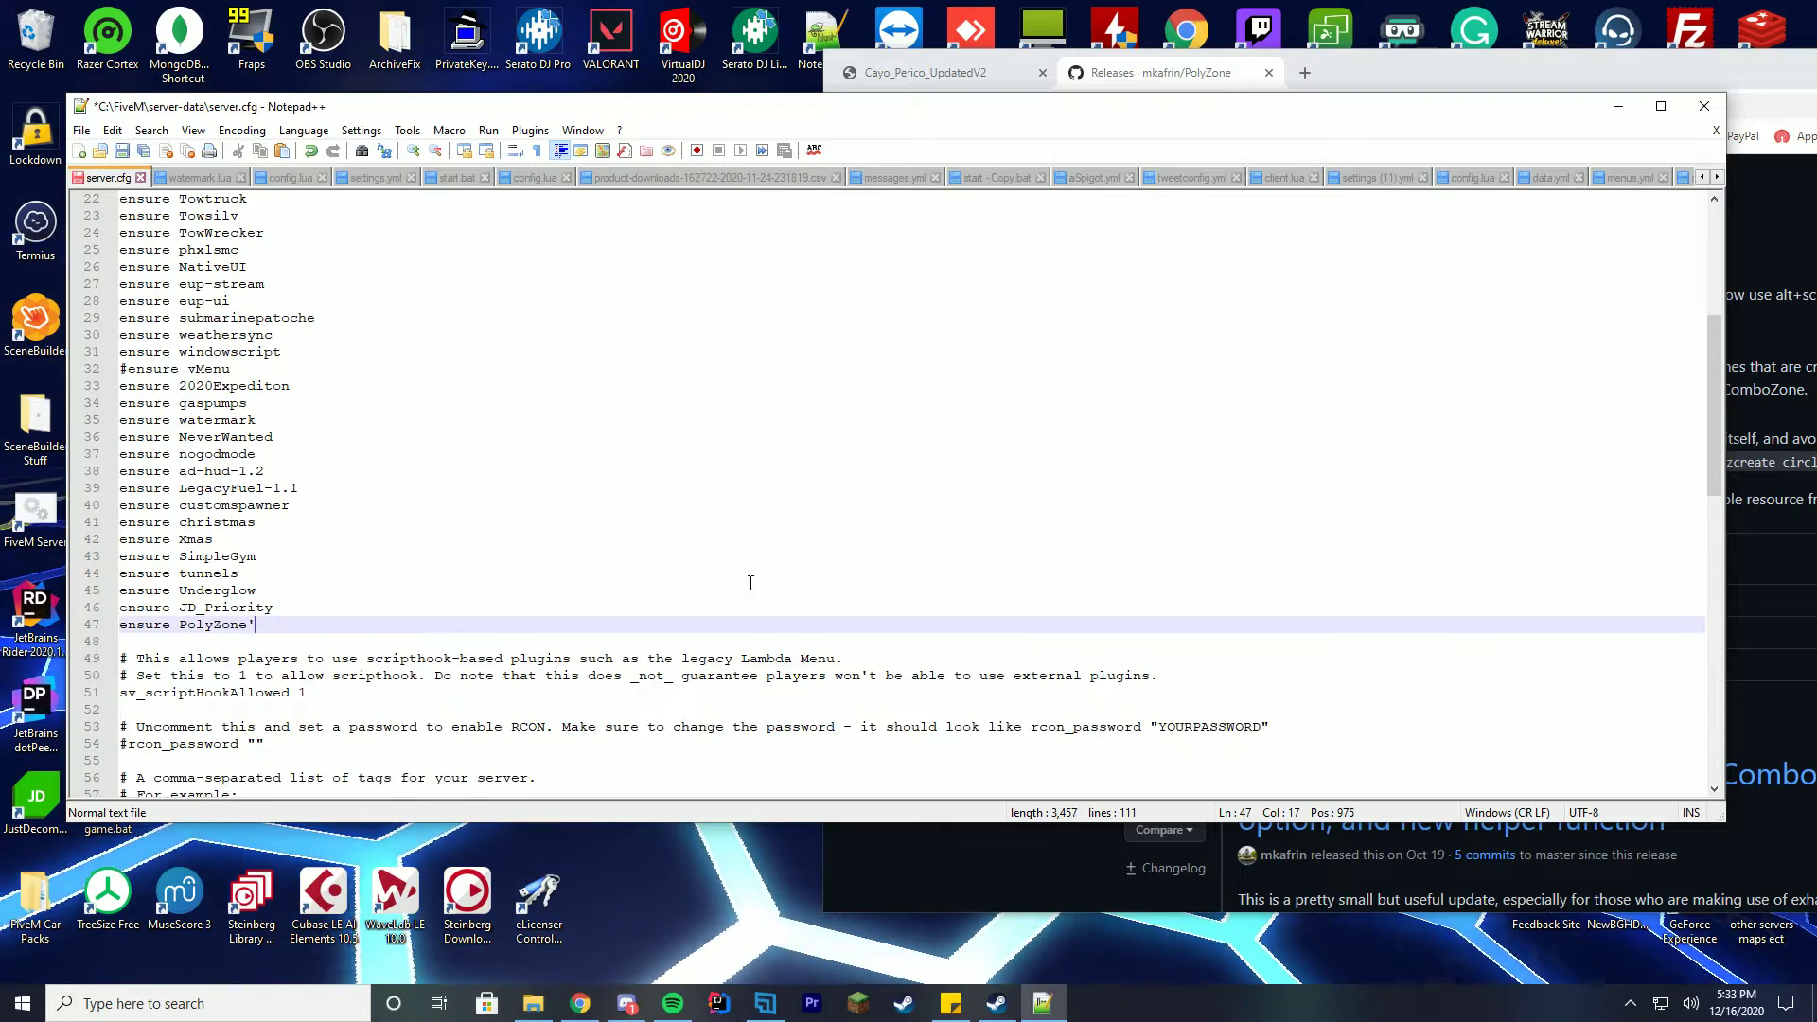
pyautogui.hotkey('ctrl', 'v')
pyautogui.hotkey('ctrl', 's')
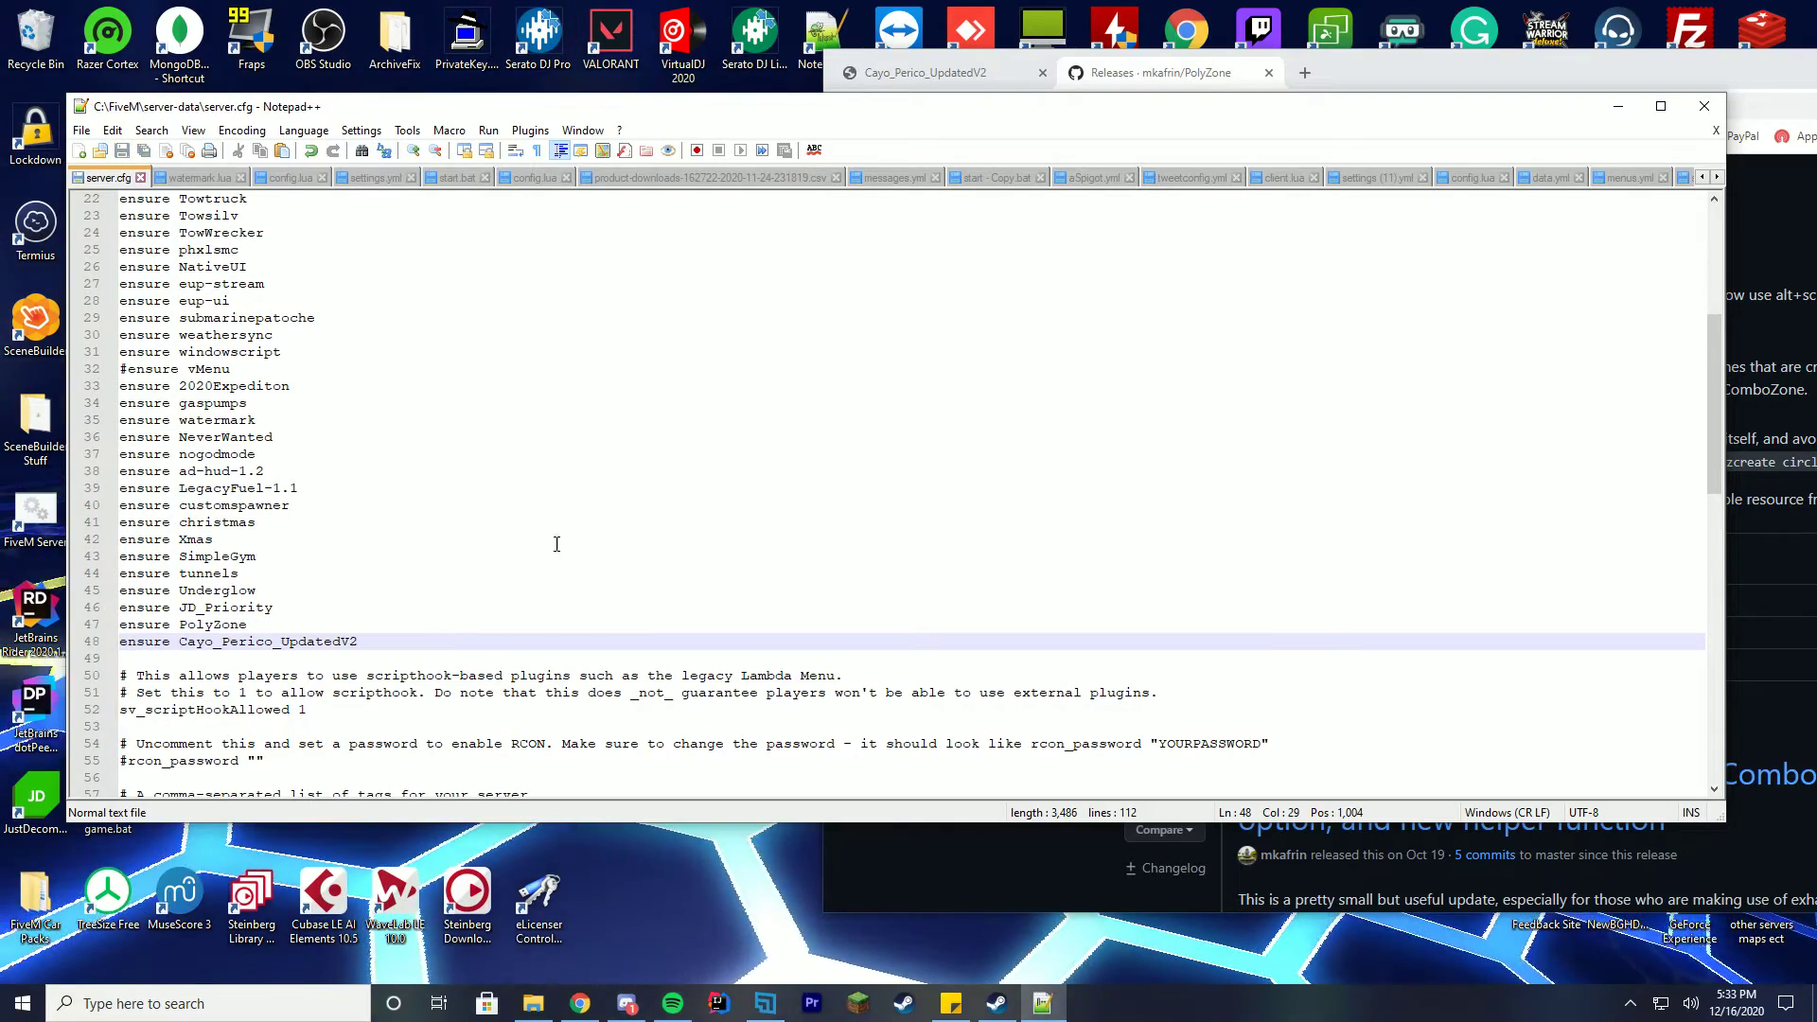
pyautogui.click(1704, 106)
# Clear the browser window off the desktop and start the FiveM Server from its desktop file
pyautogui.moveTo(1407, 81); pyautogui.dragTo(600, 89)
pyautogui.click(1472, 82)
pyautogui.click(38, 516)
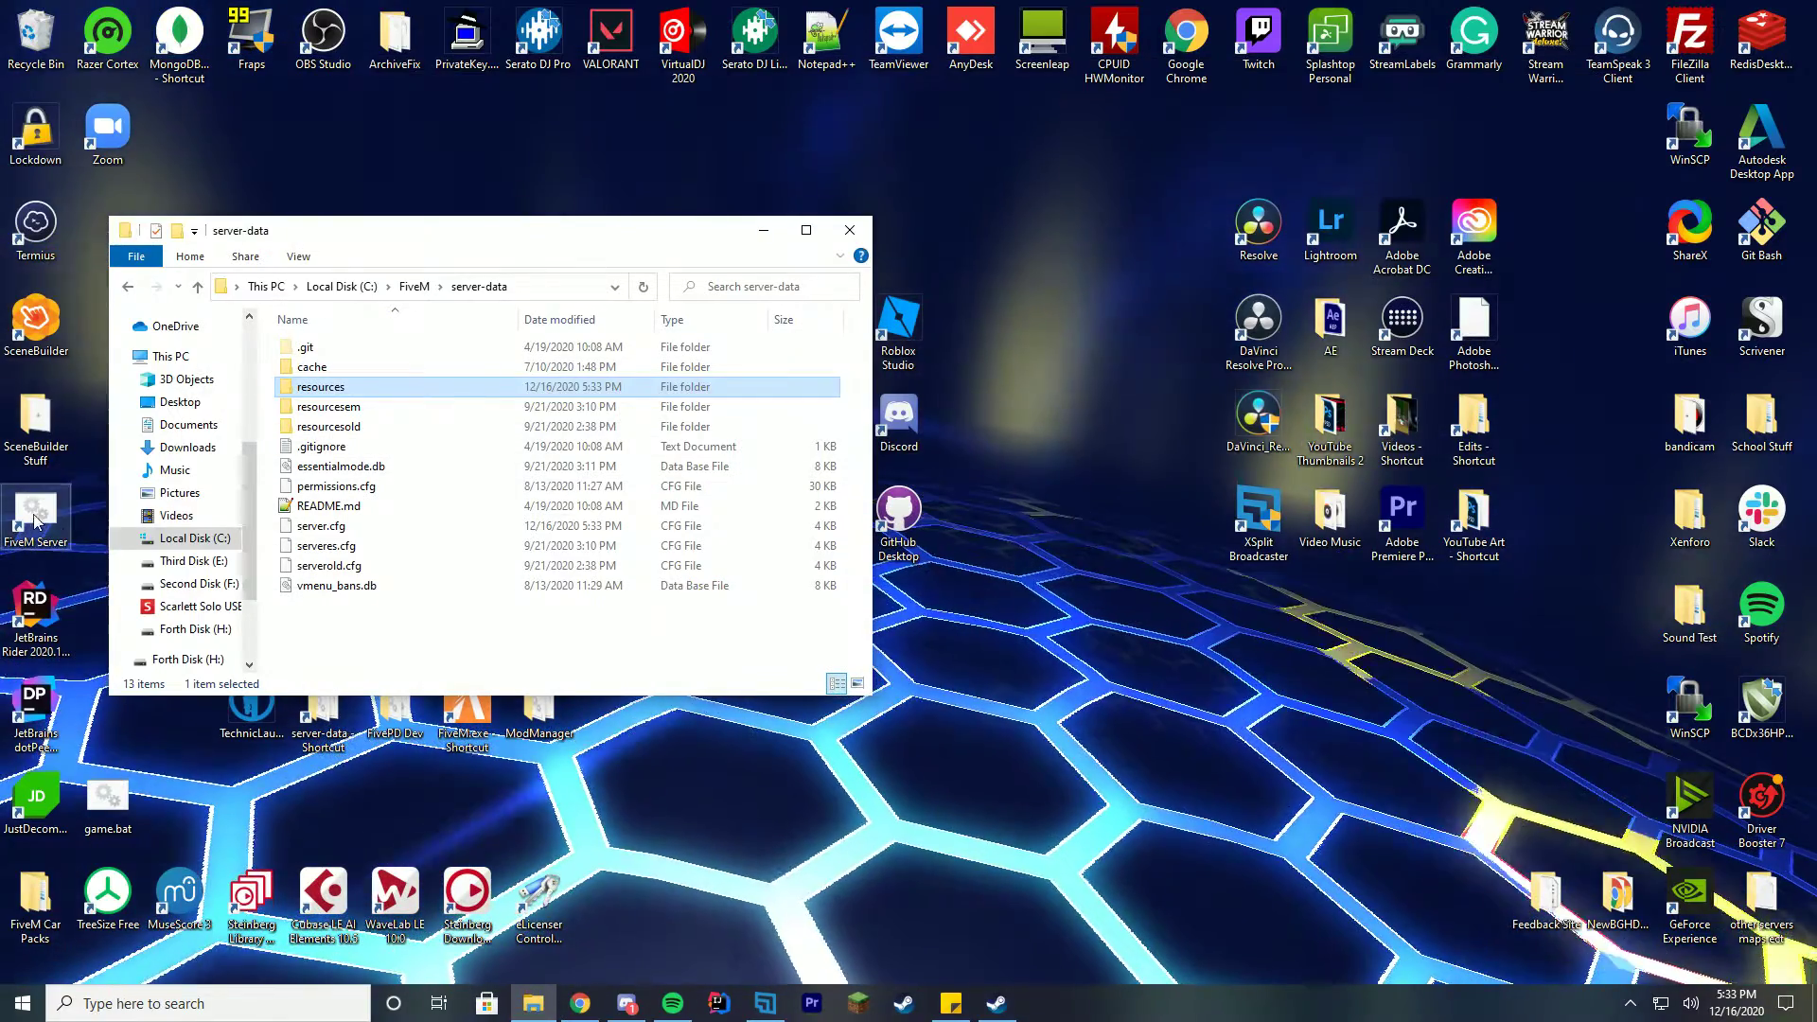
pyautogui.doubleClick(38, 516)
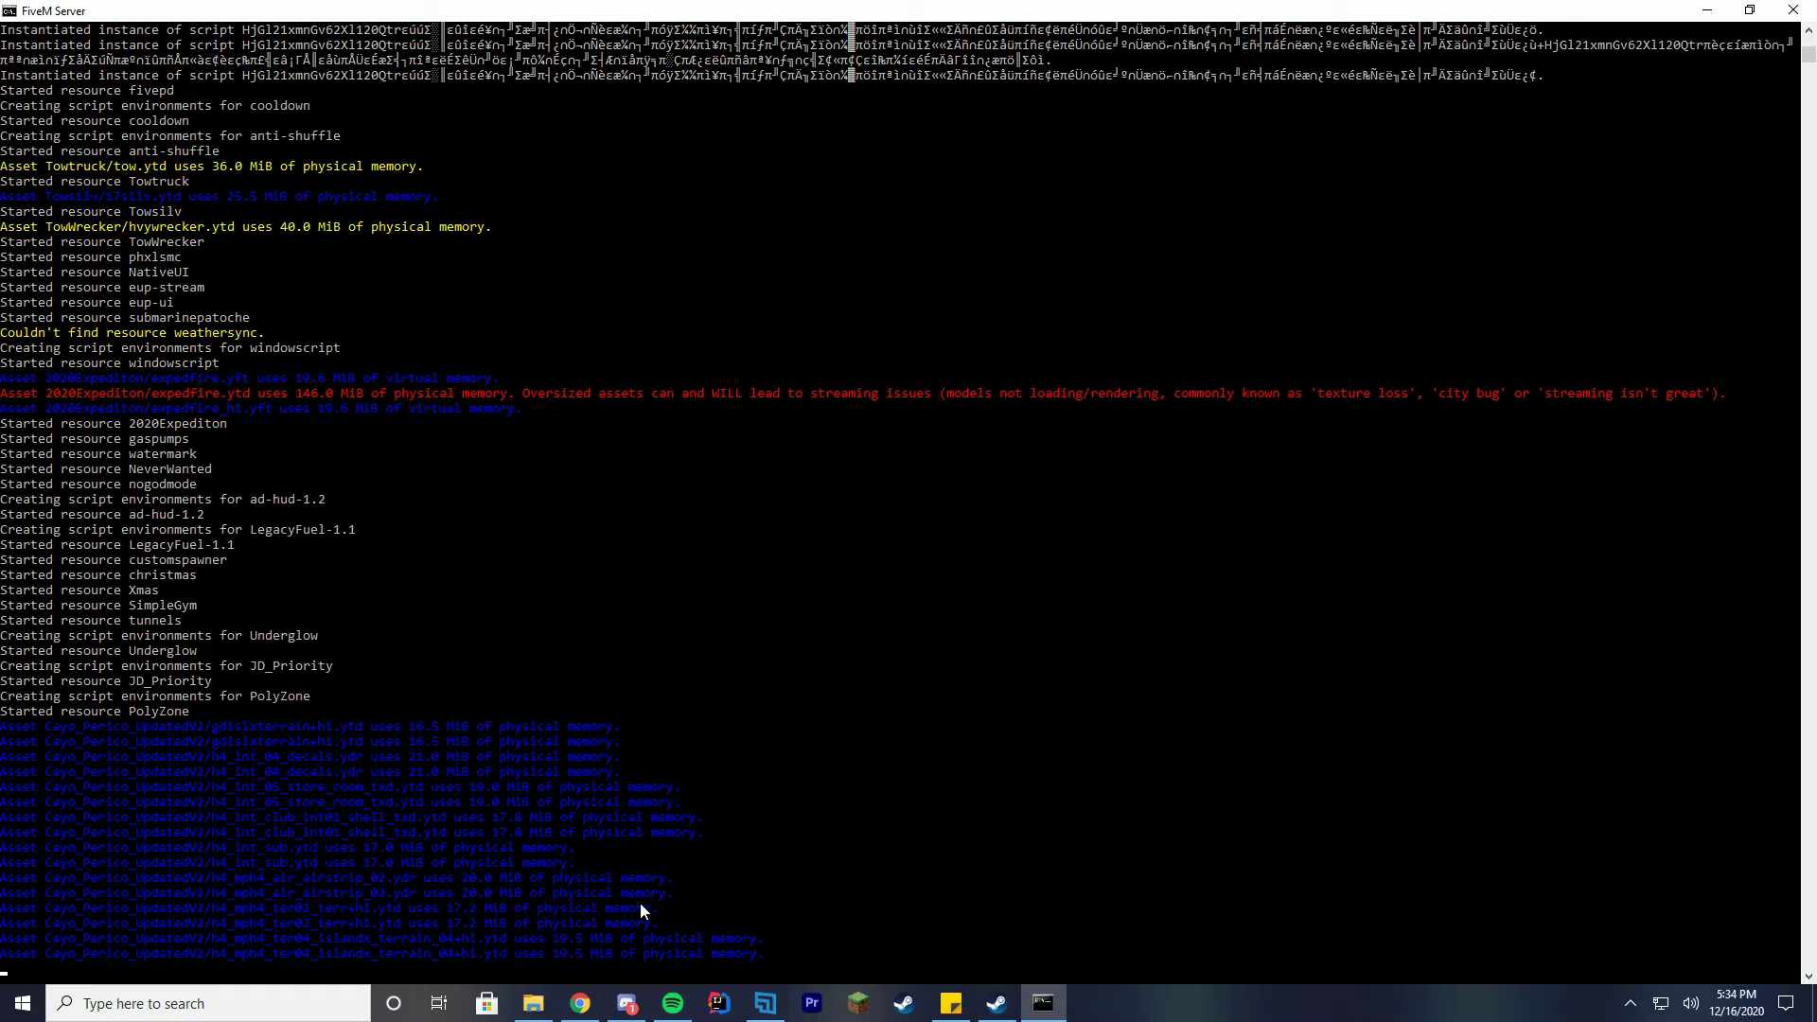
# Launch the FiveM client from its desktop shortcut and minimize the server console
pyautogui.moveTo(202, 8); pyautogui.dragTo(1191, 236)
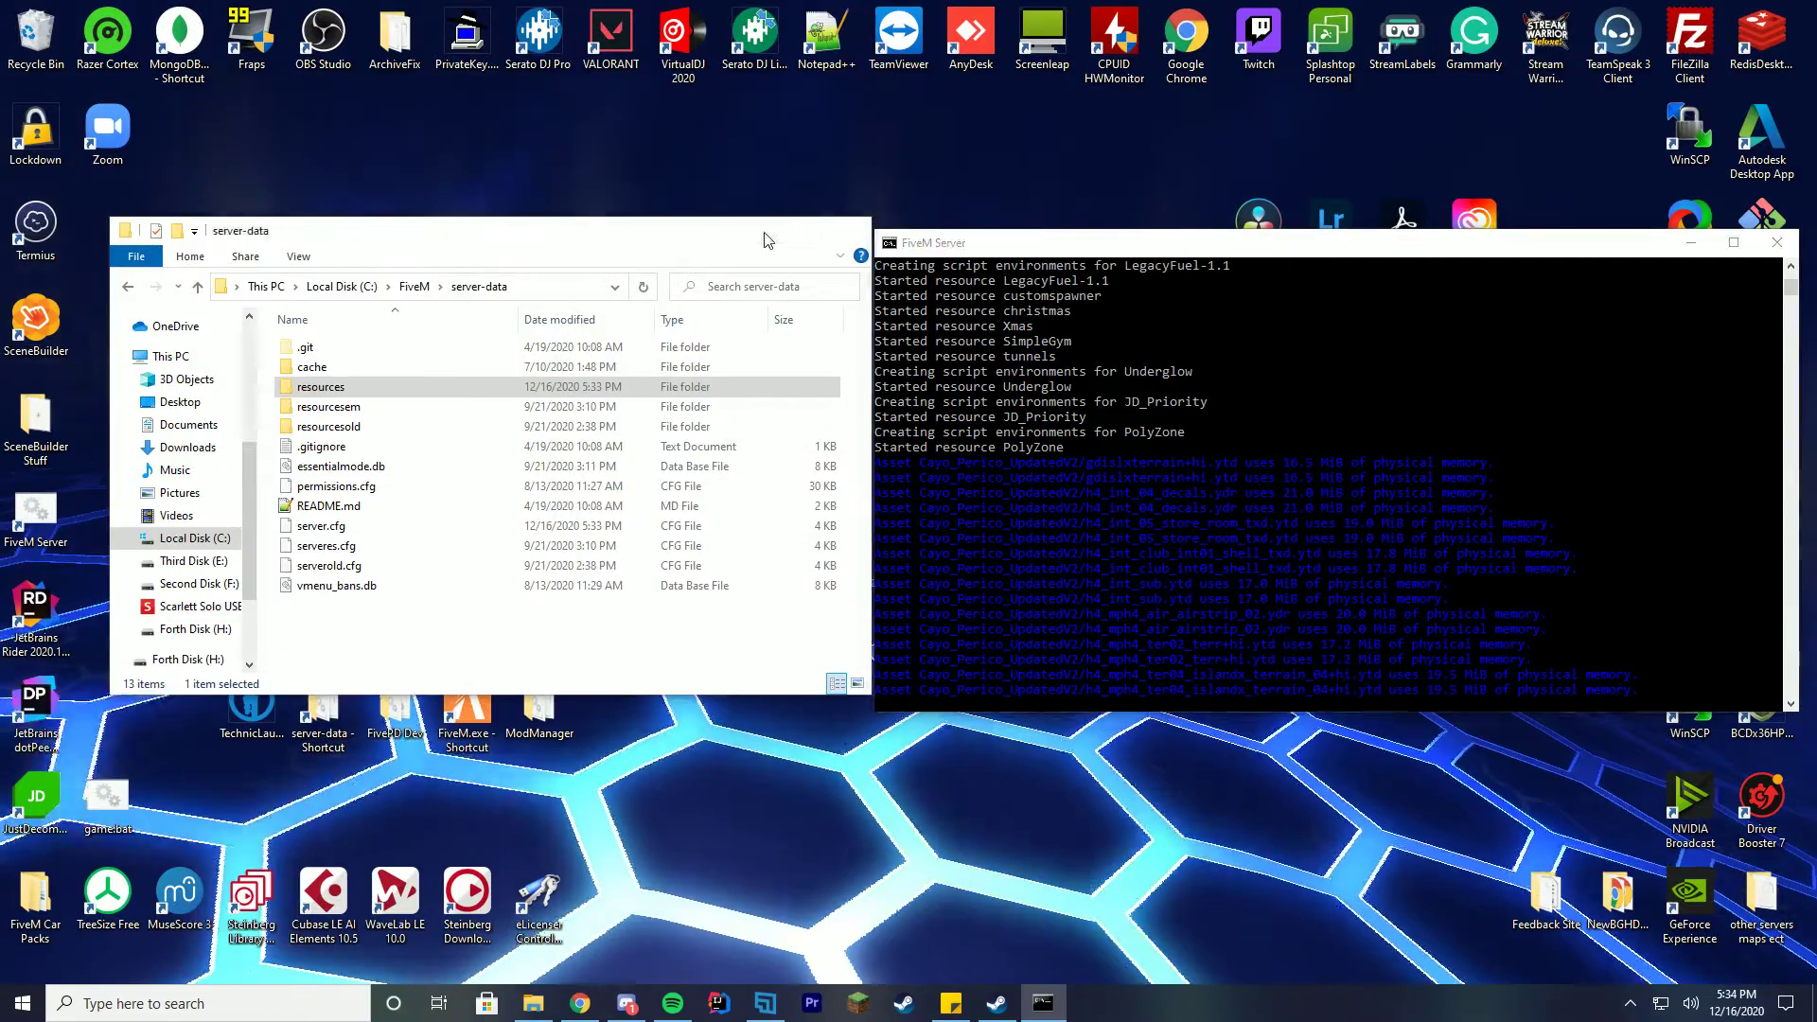
pyautogui.click(764, 232)
pyautogui.doubleClick(477, 698)
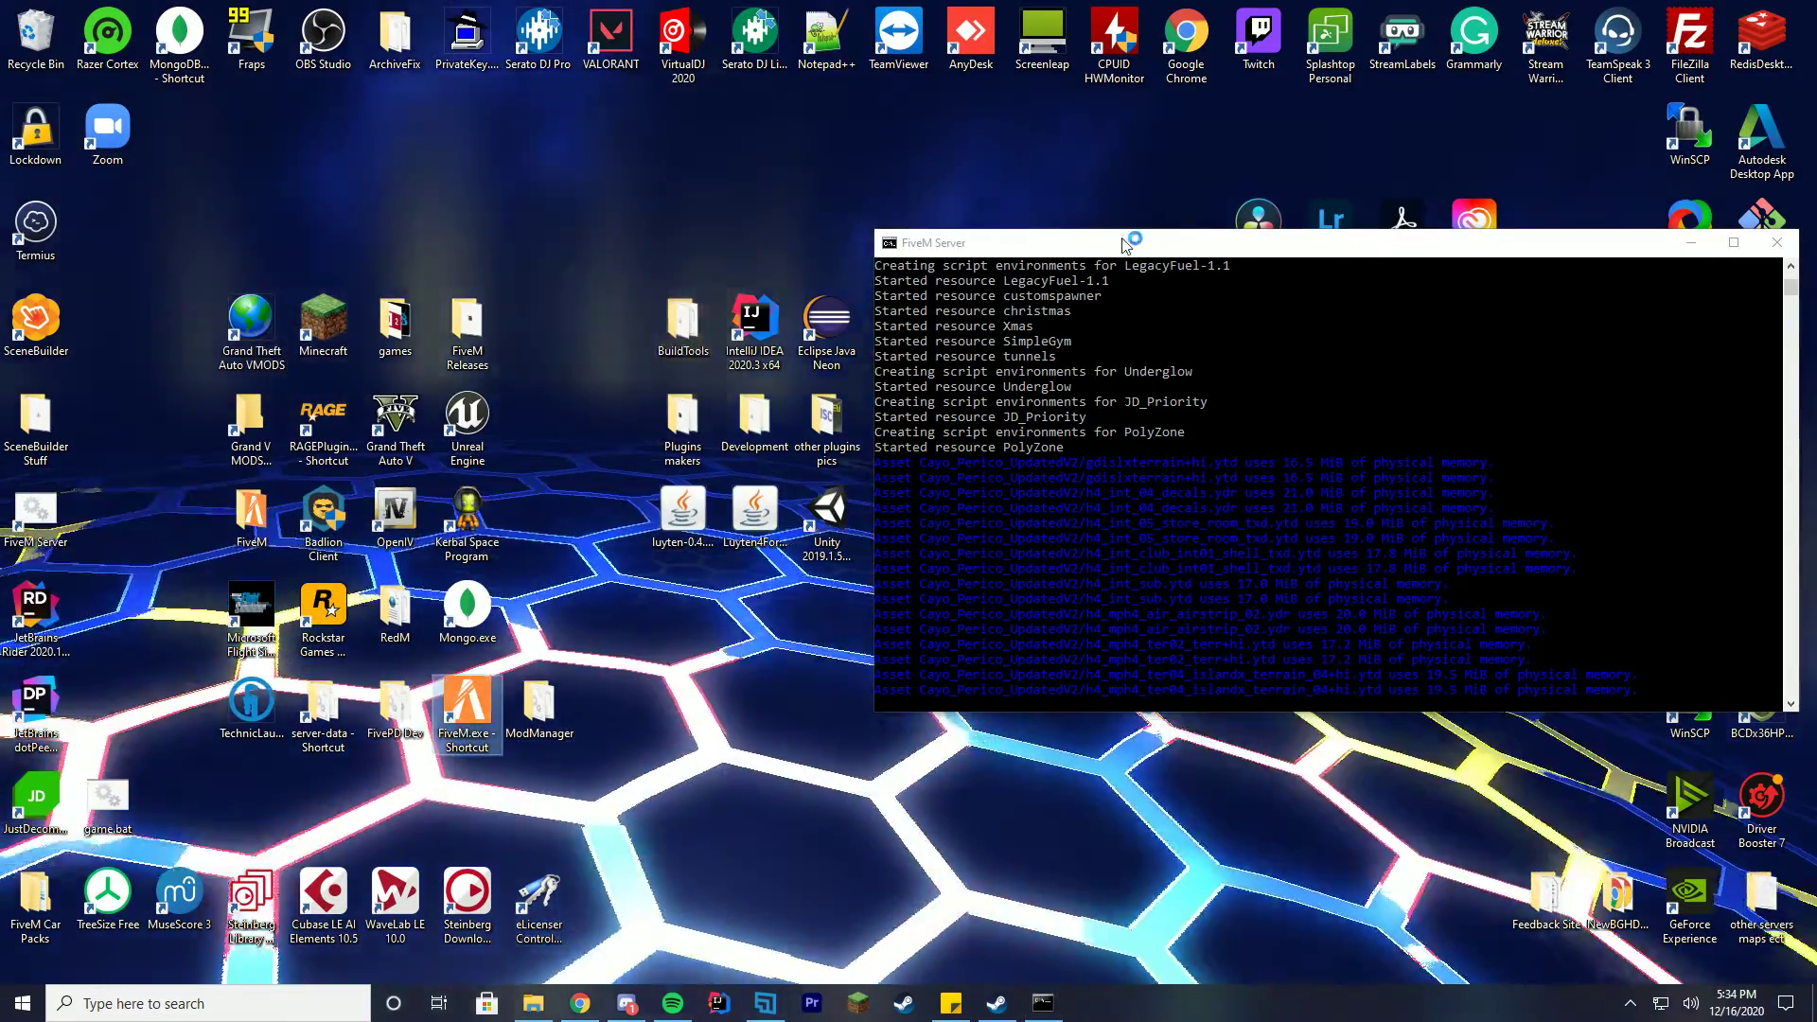
pyautogui.moveTo(1139, 242); pyautogui.dragTo(460, 209)
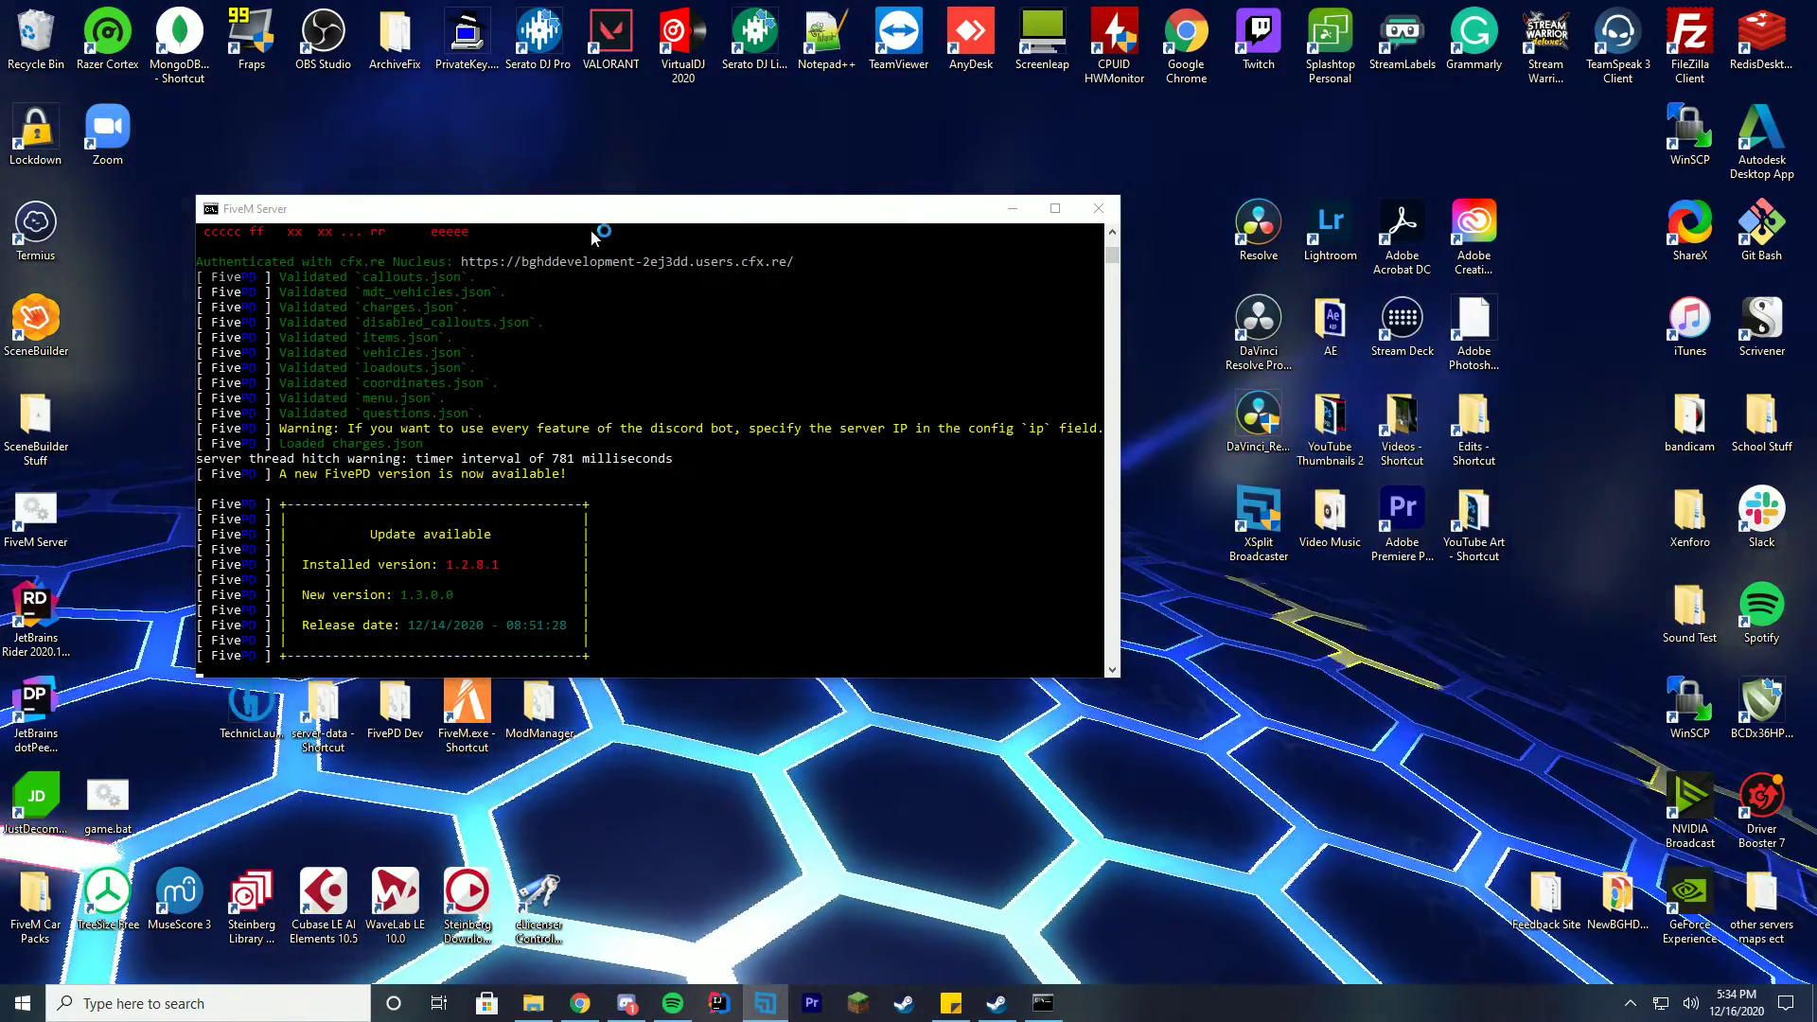
pyautogui.click(1012, 208)
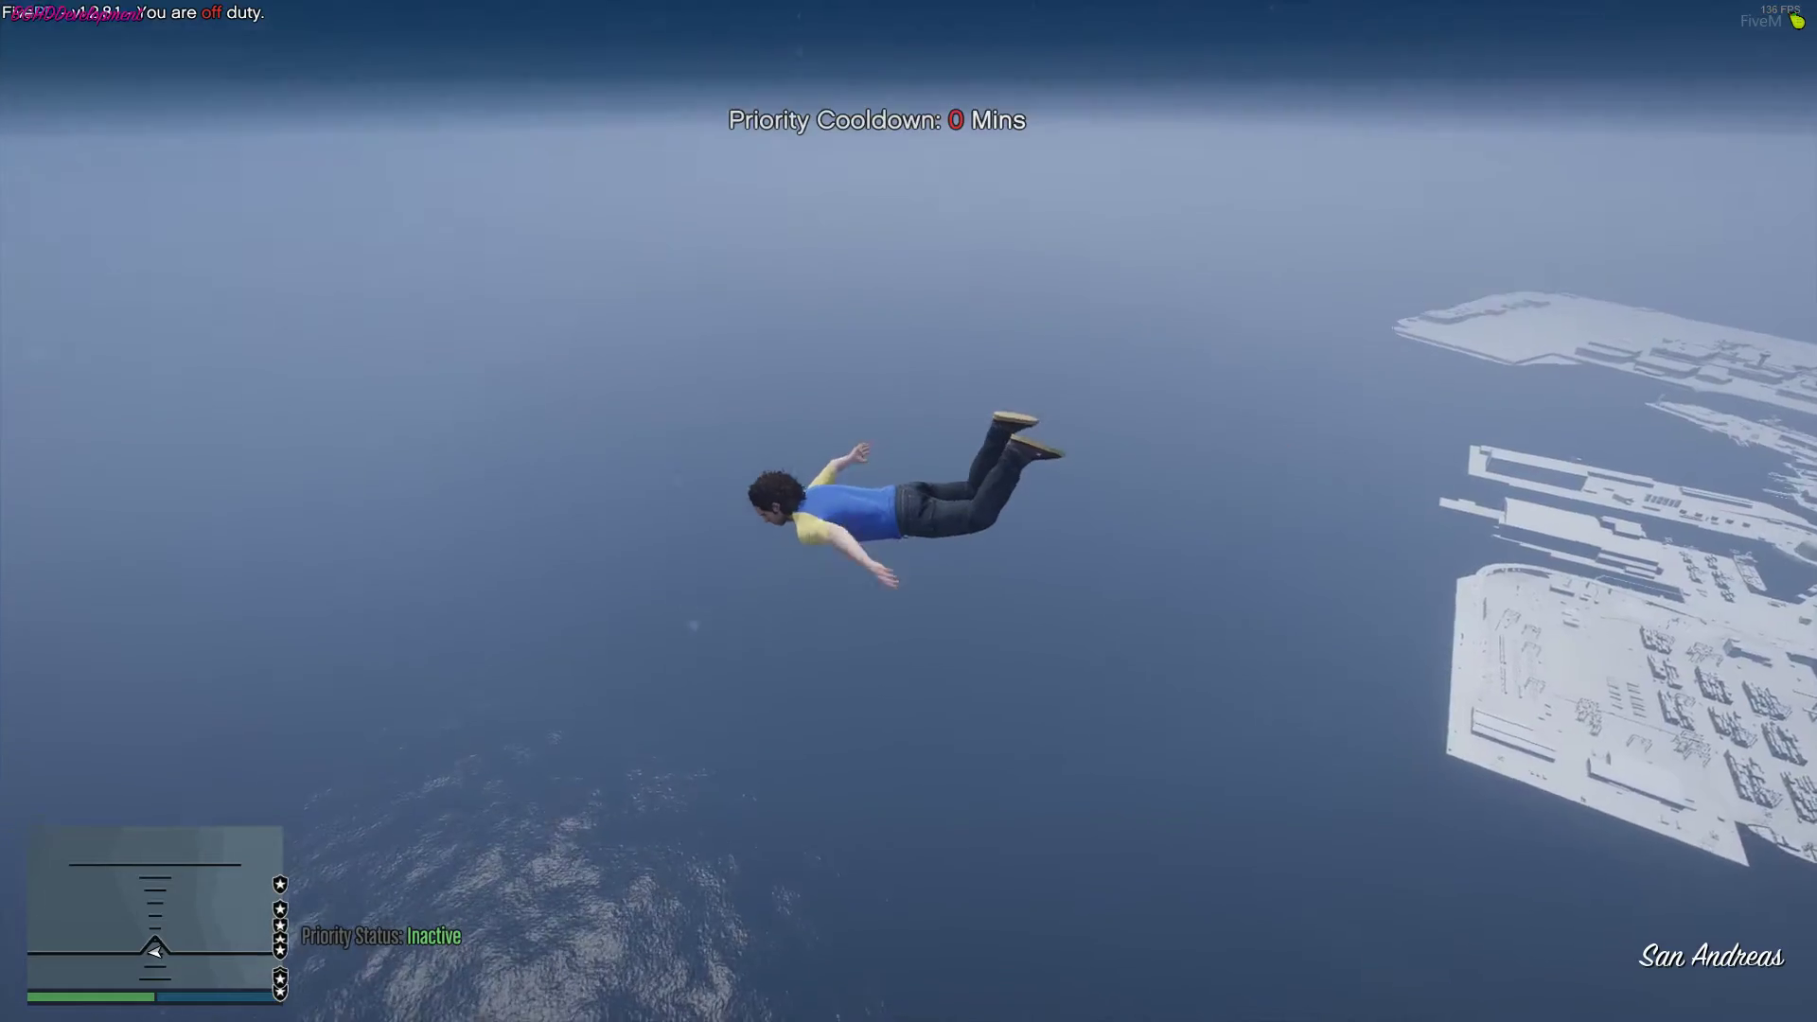
# Examine the in-game map over the Pacific Ocean south of the city for the island, and return to the game
pyautogui.press('Escape')
pyautogui.click(1067, 502)
pyautogui.scroll(-3, 1065, 509)
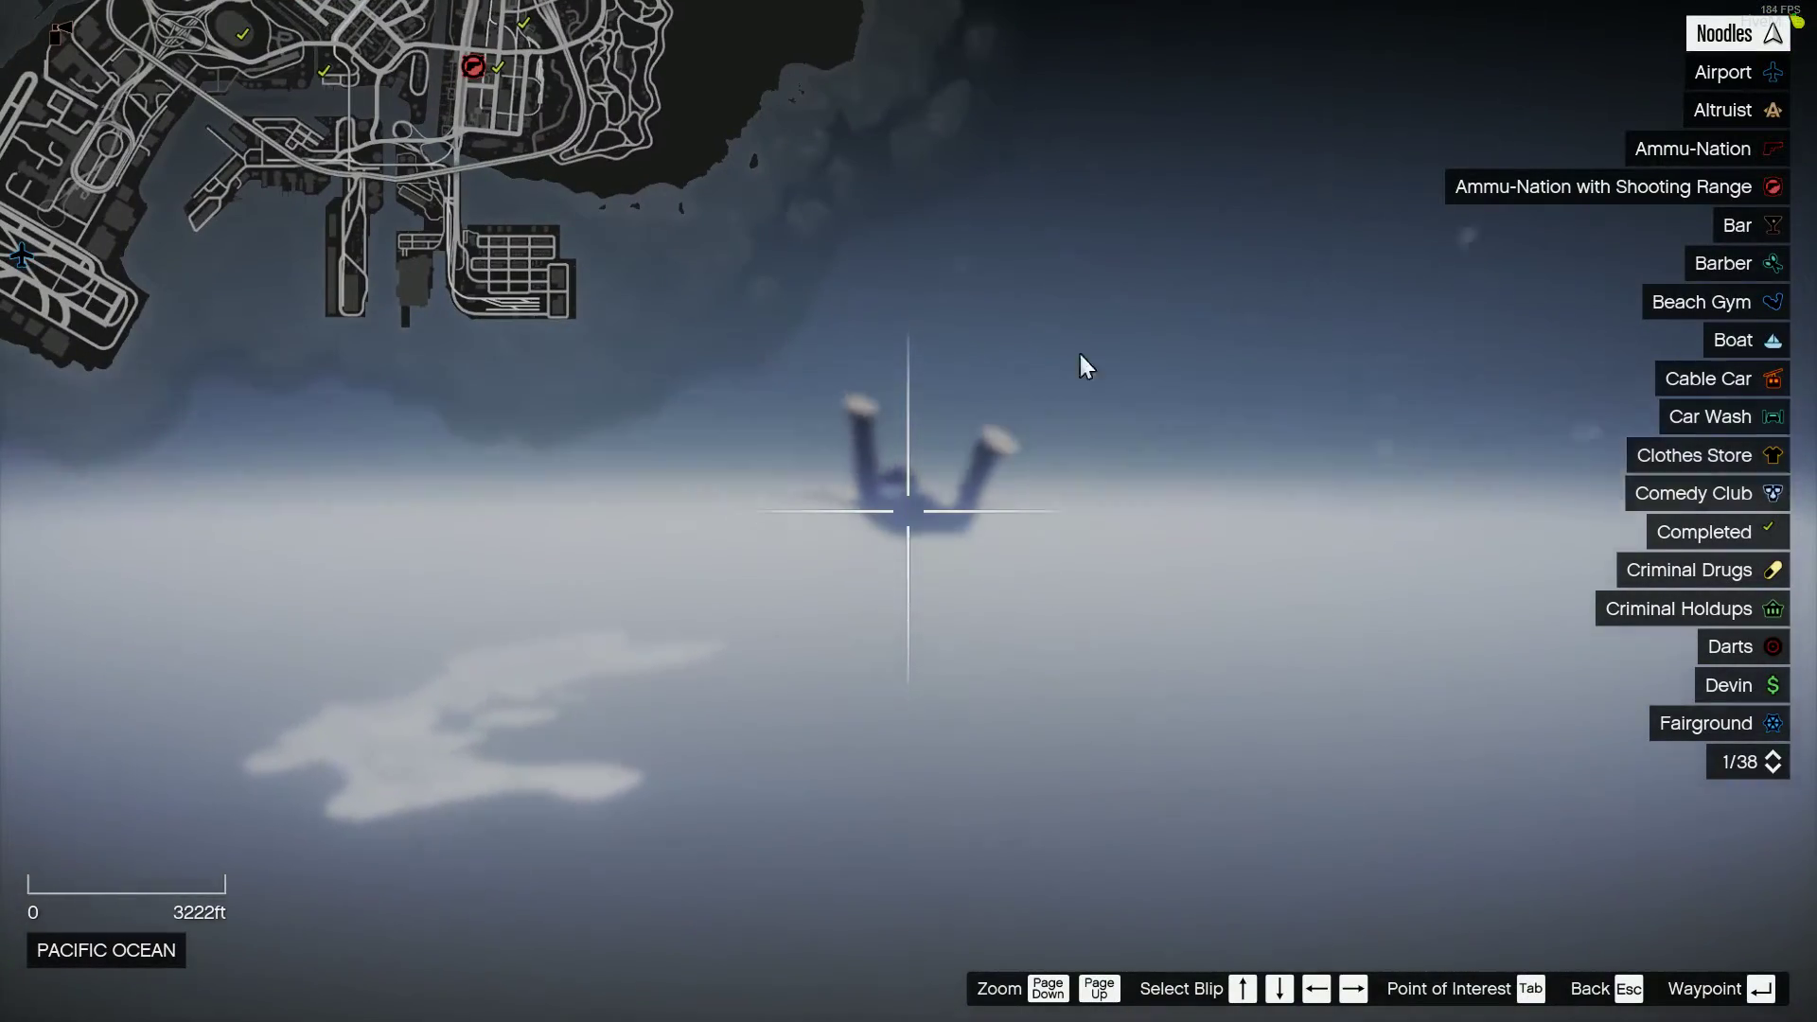
pyautogui.press('Escape')
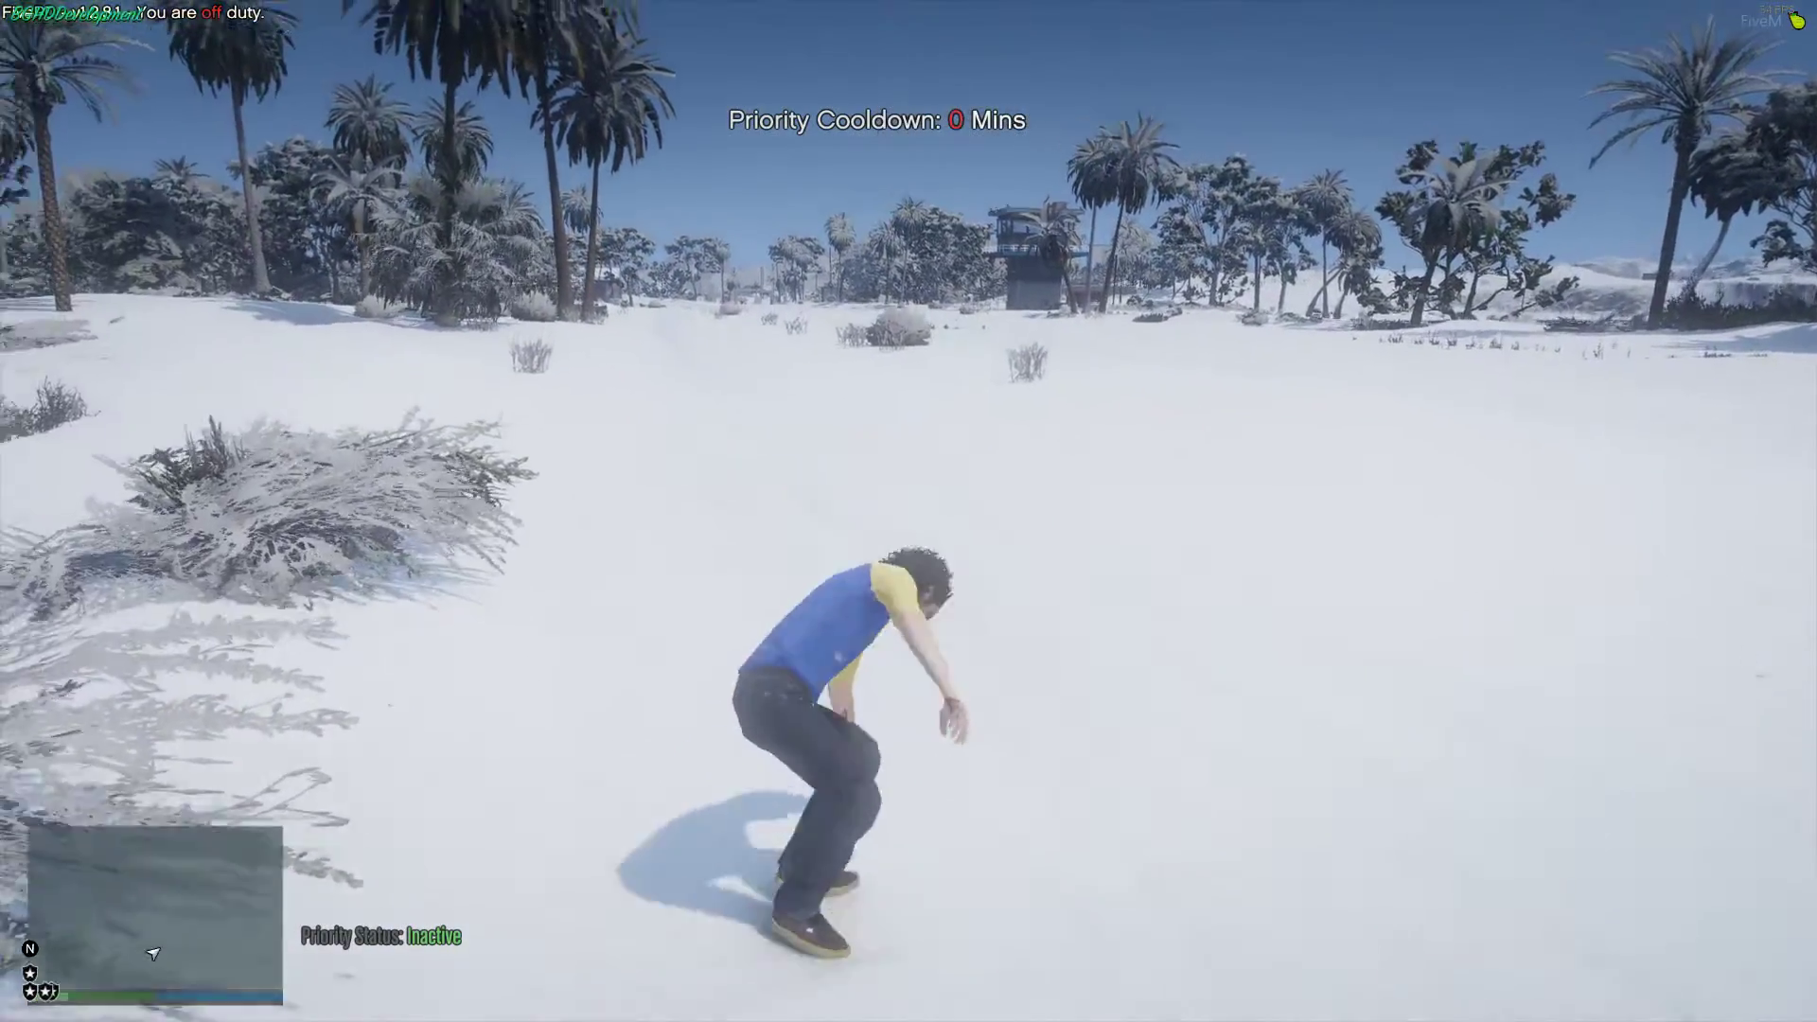
# Fly the character across Cayo Perico in noclip mode to examine the island's terrain, buildings and coastline
pyautogui.press('w')
pyautogui.press('F2')
pyautogui.press('w')
pyautogui.press('w')
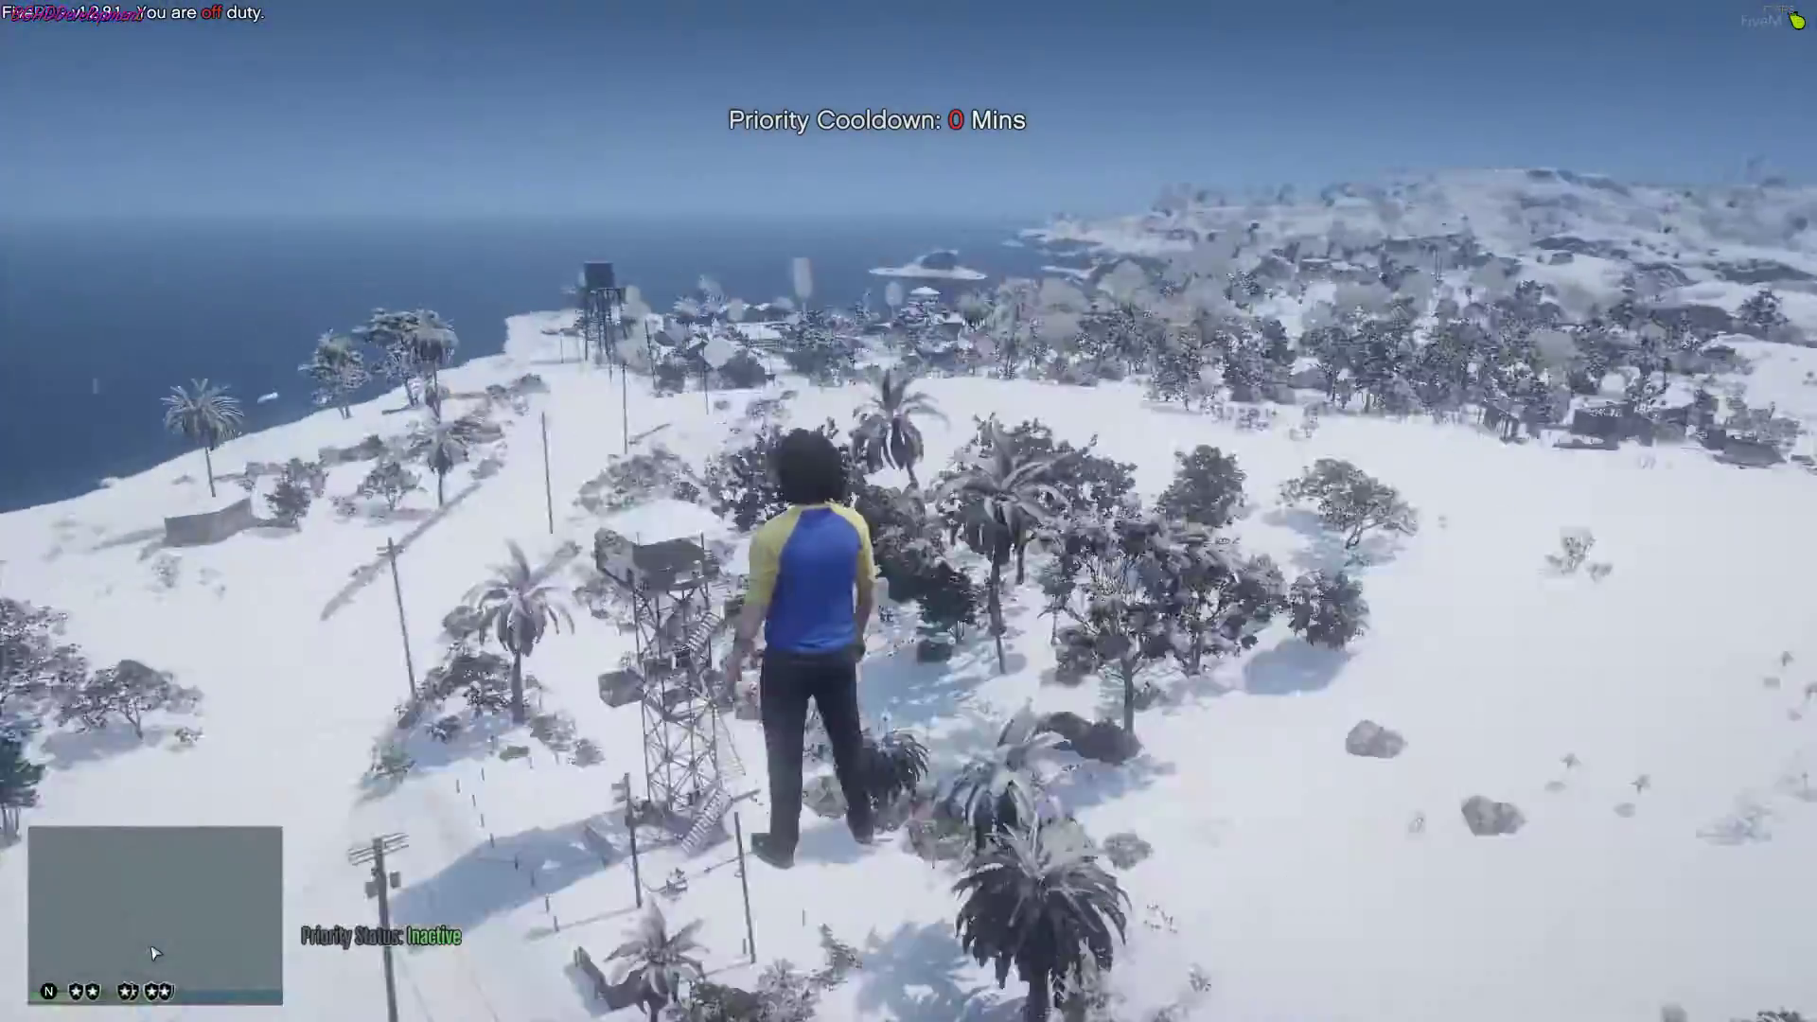
pyautogui.press('w')
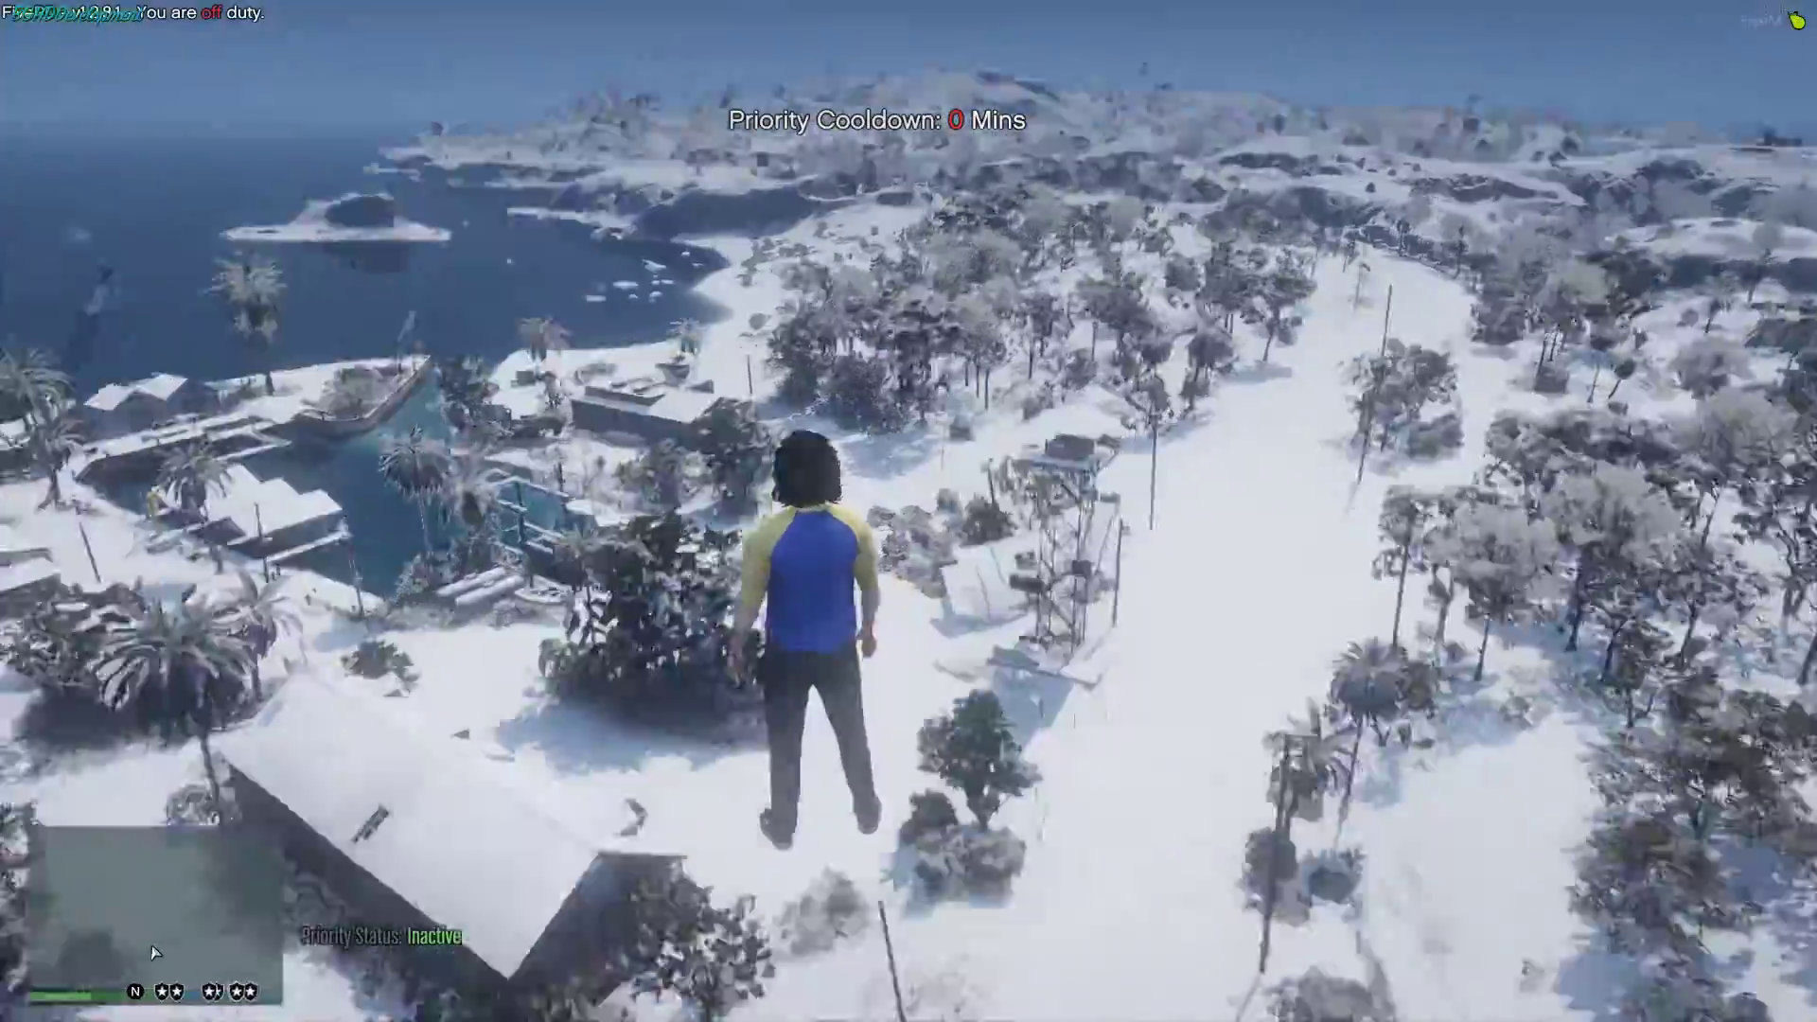
pyautogui.press('w')
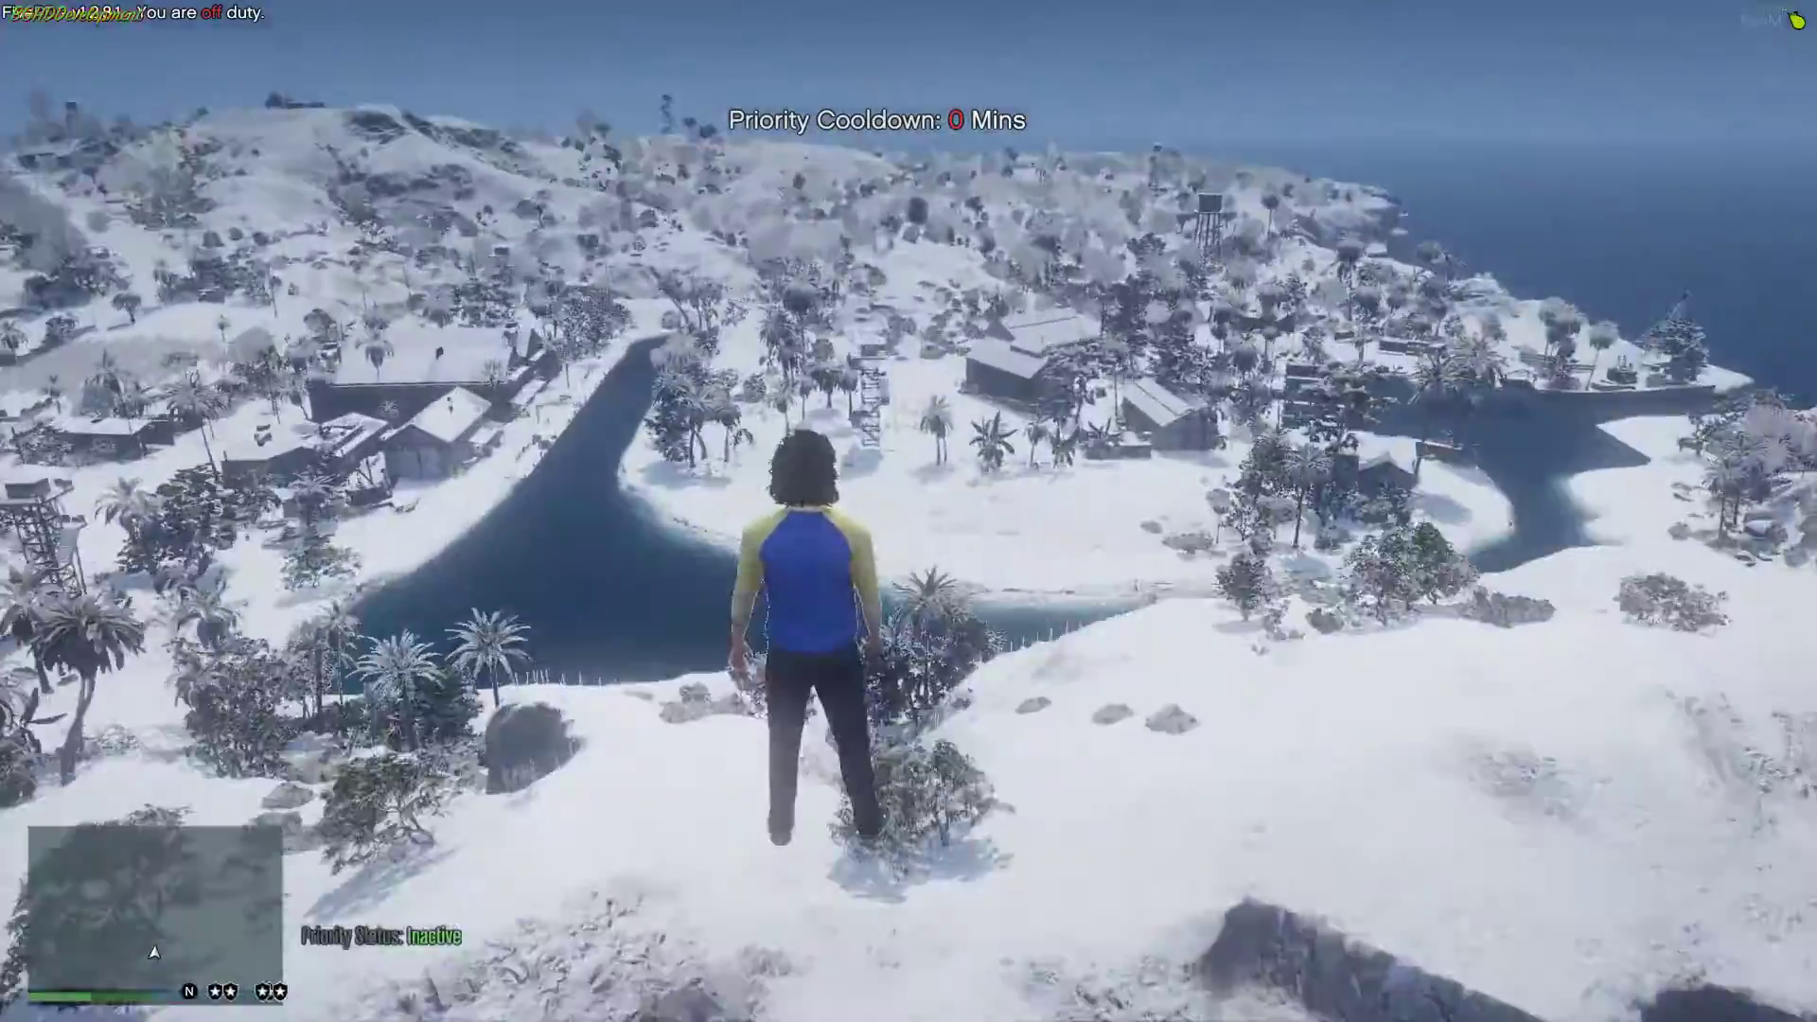
pyautogui.press('w')
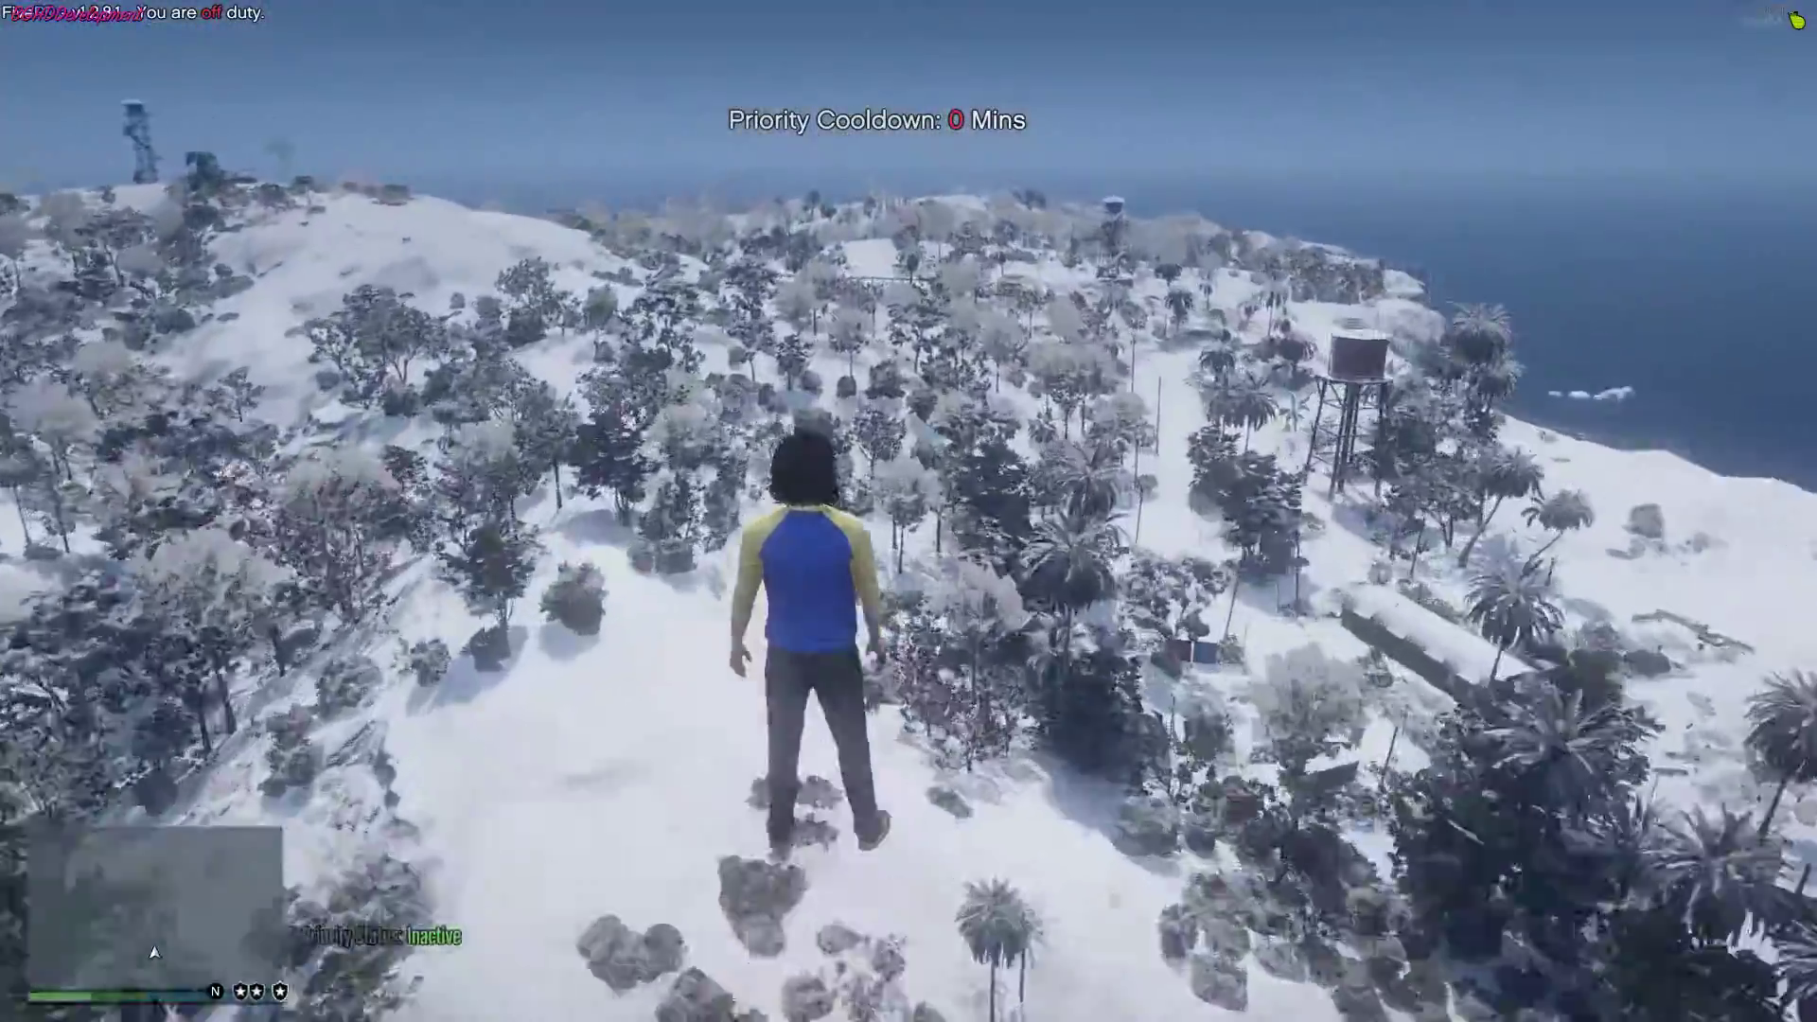
pyautogui.press('w')
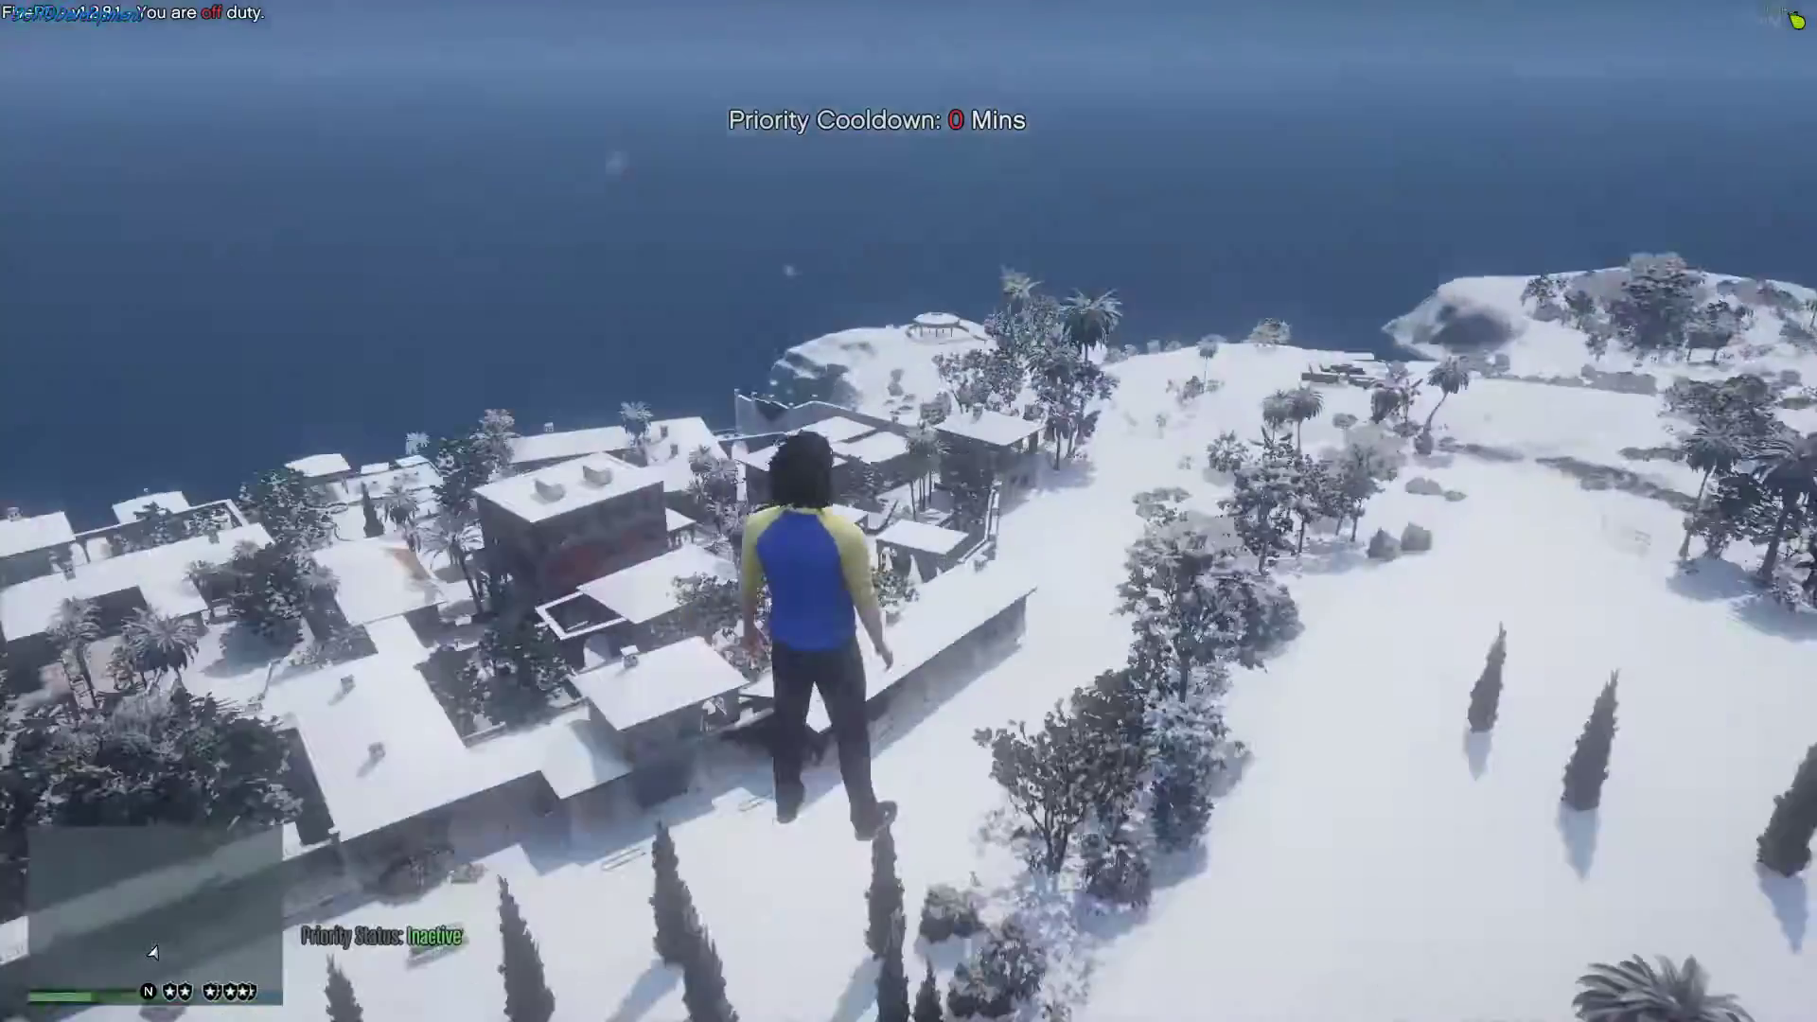
pyautogui.press('w')
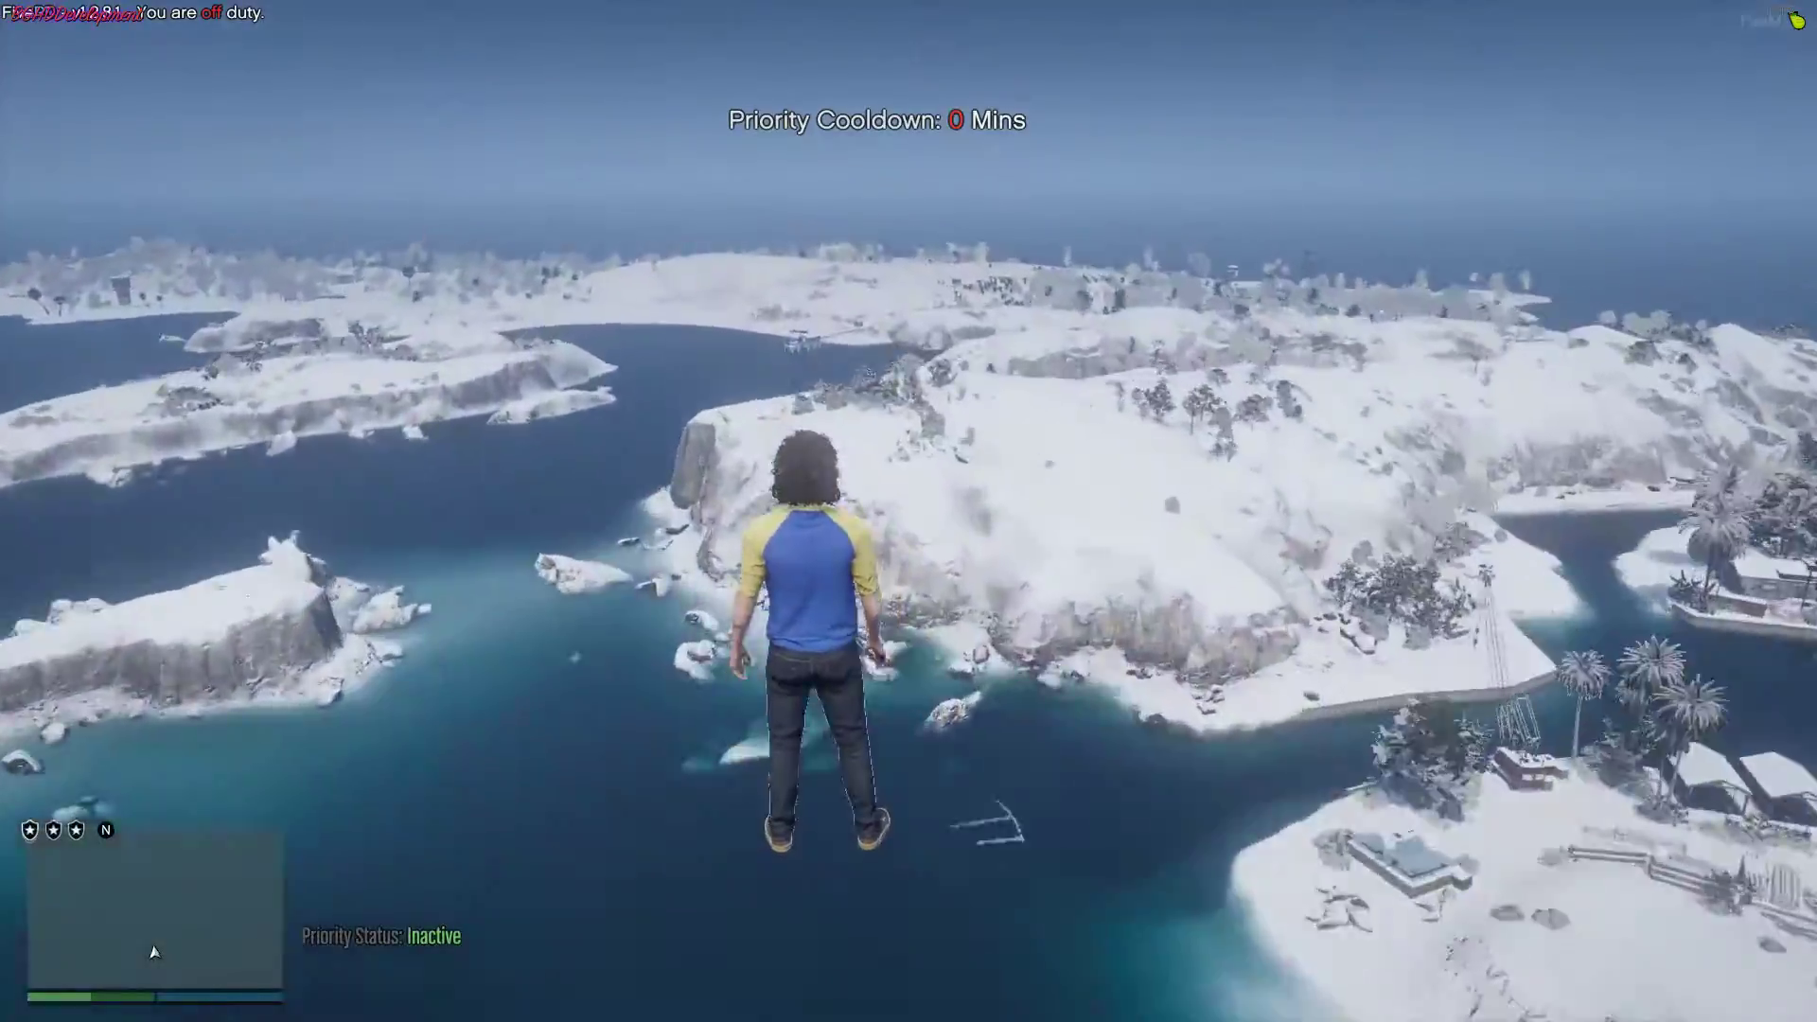
pyautogui.press('w')
pyautogui.press('F2')
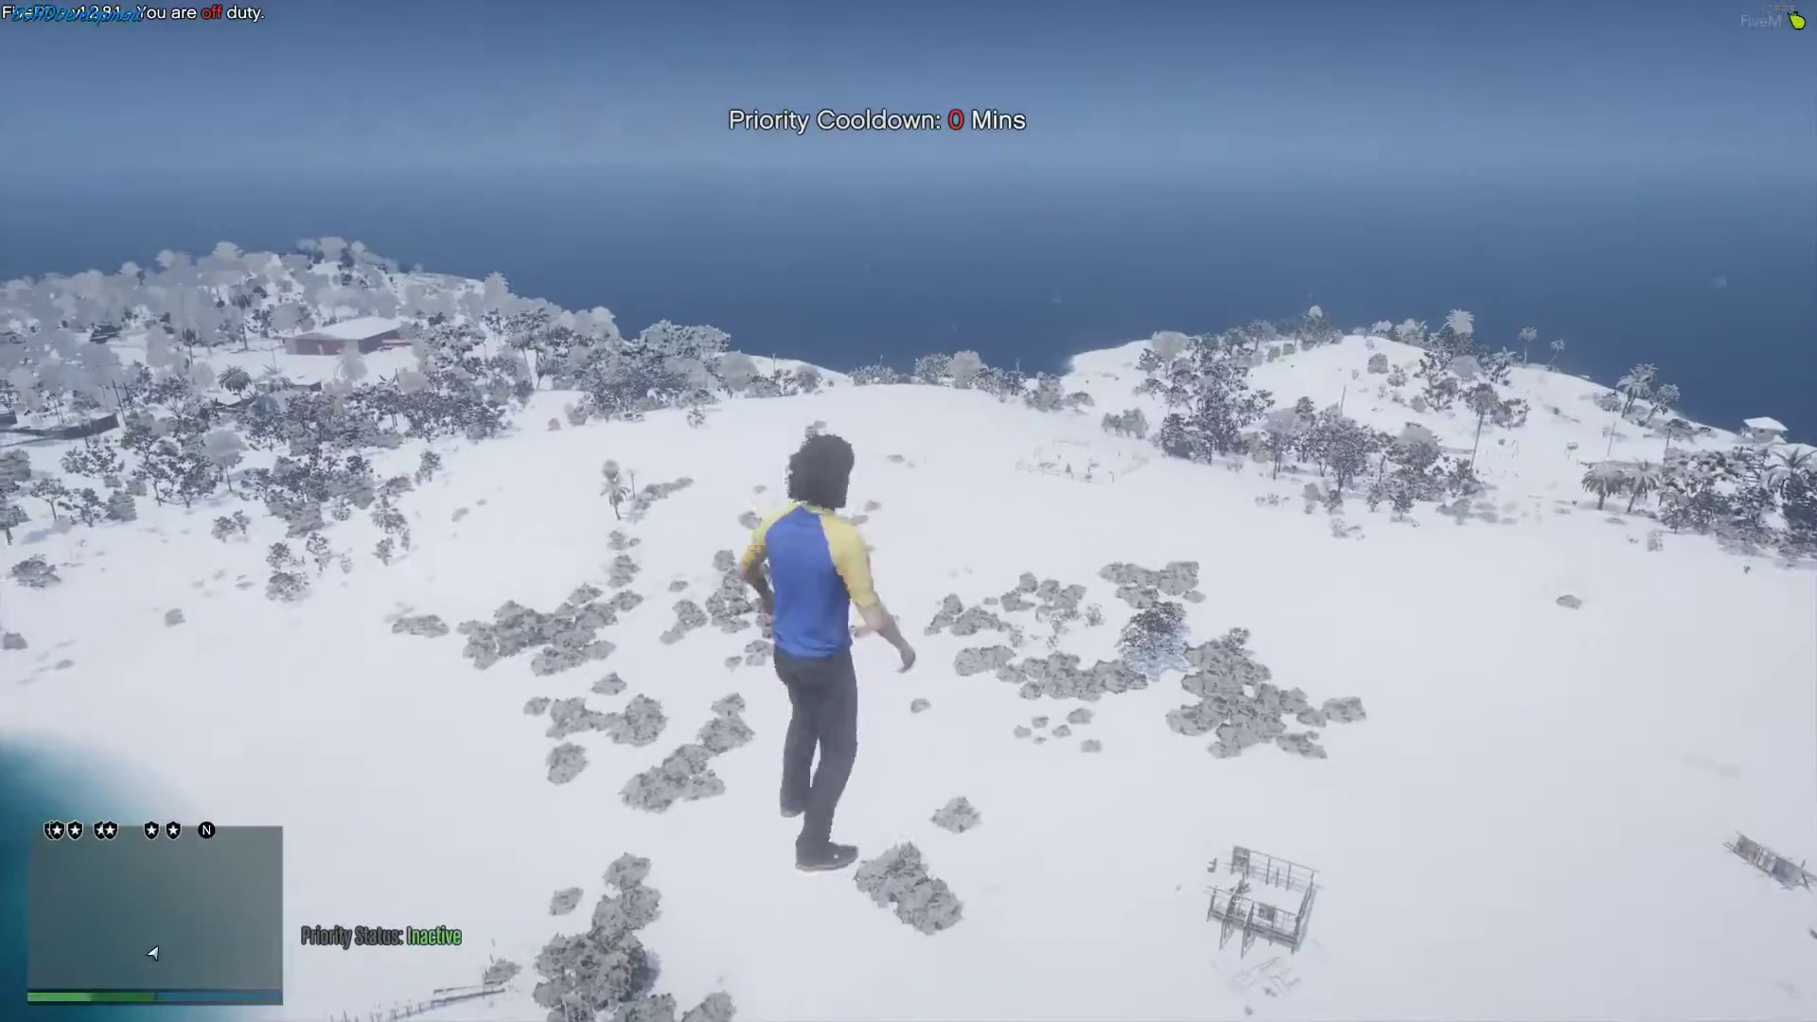
# Open the parachute and glide around the ruined shacks to inspect the island up close
pyautogui.press('f')
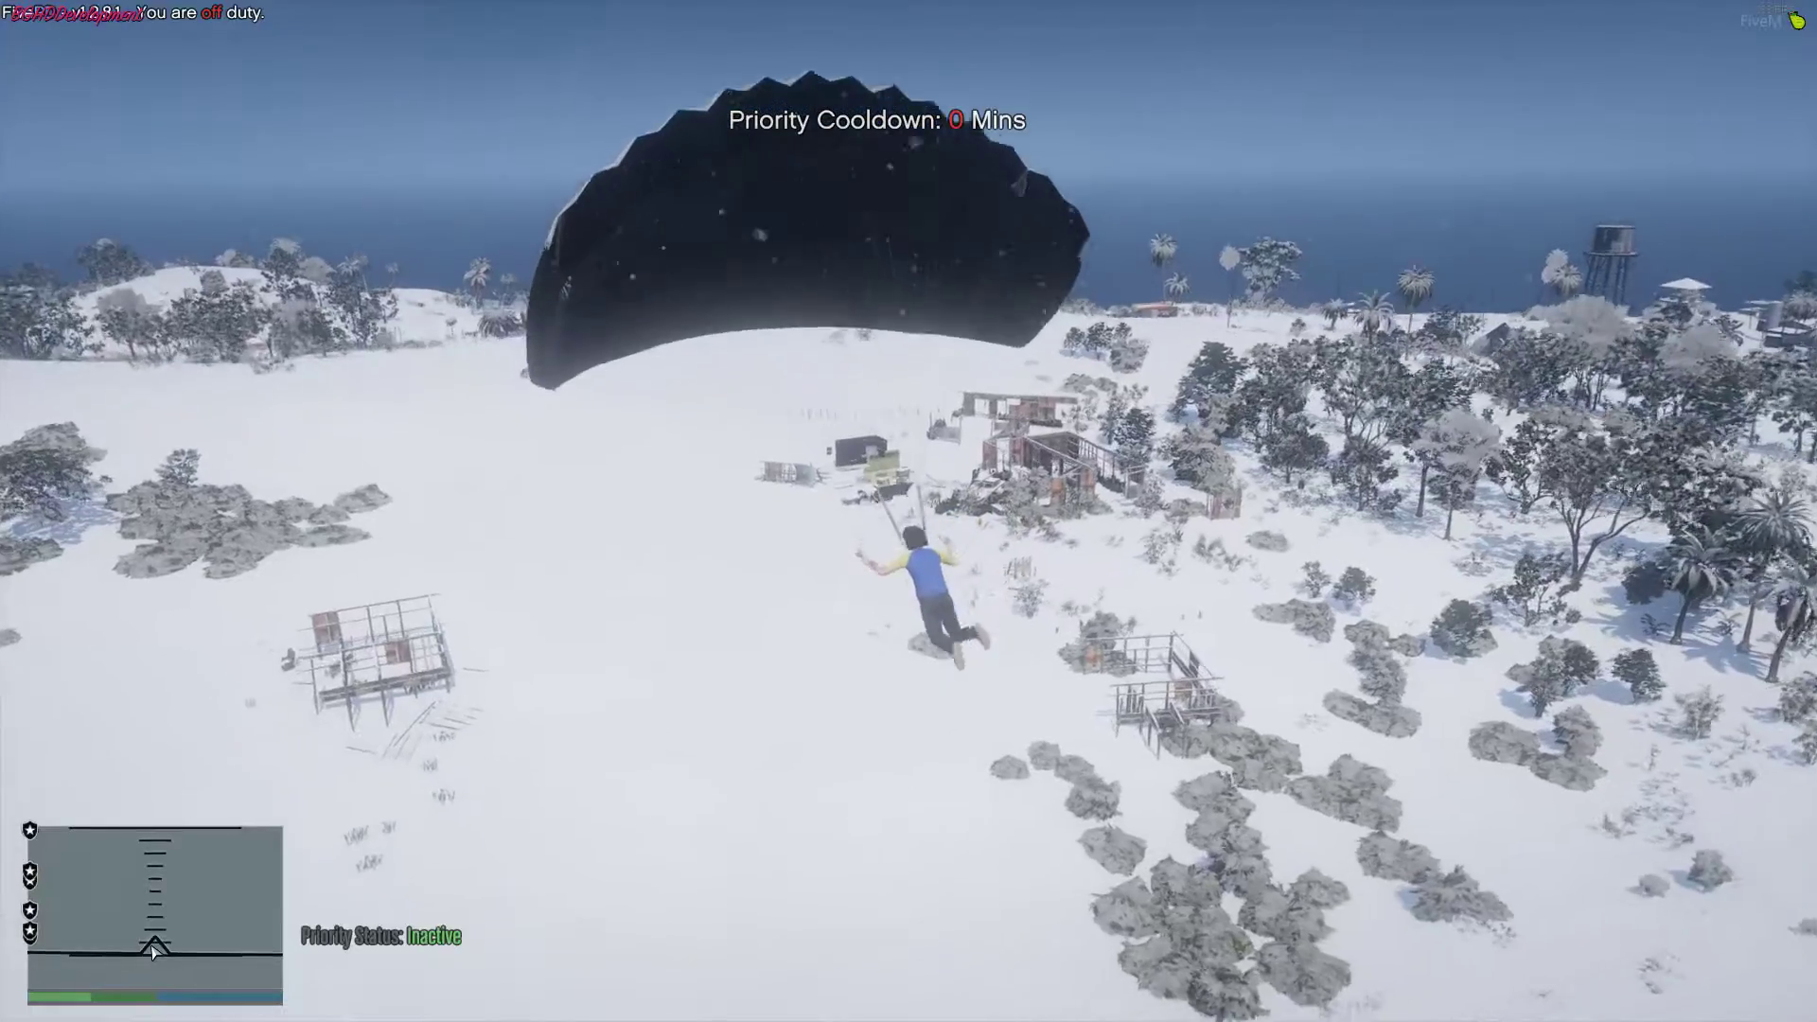
pyautogui.press('a')
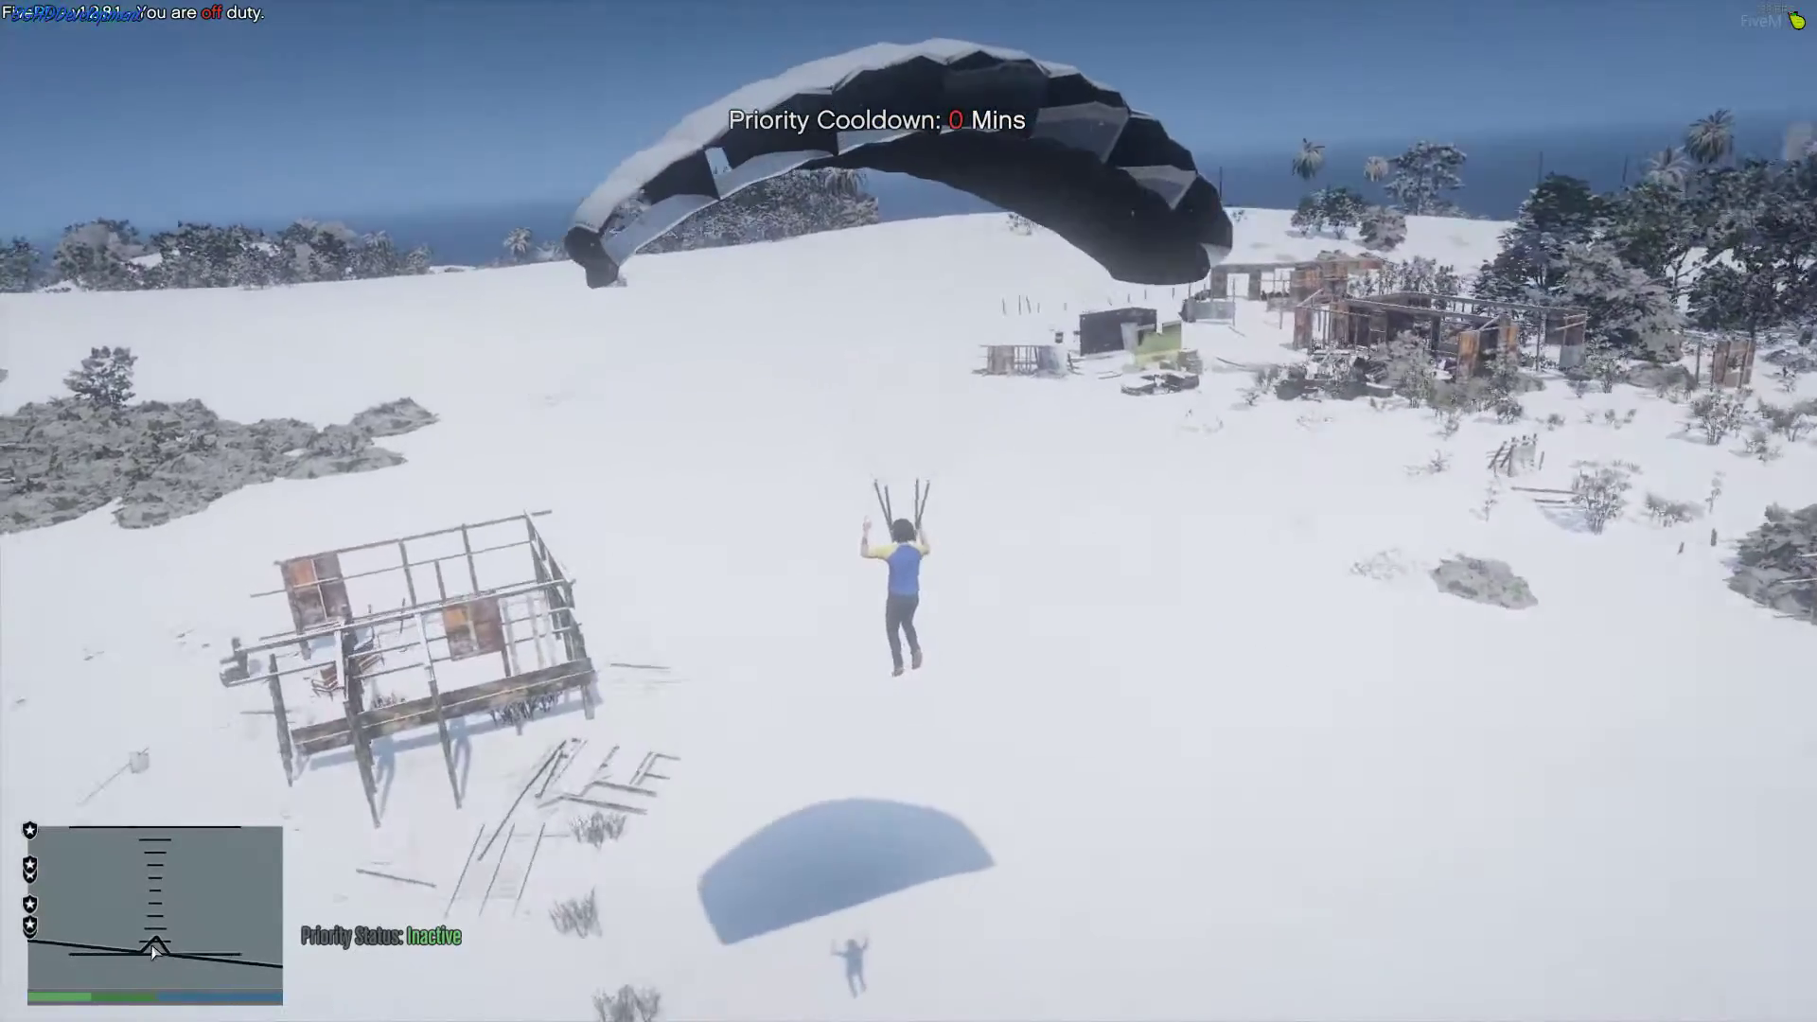
pyautogui.press('a')
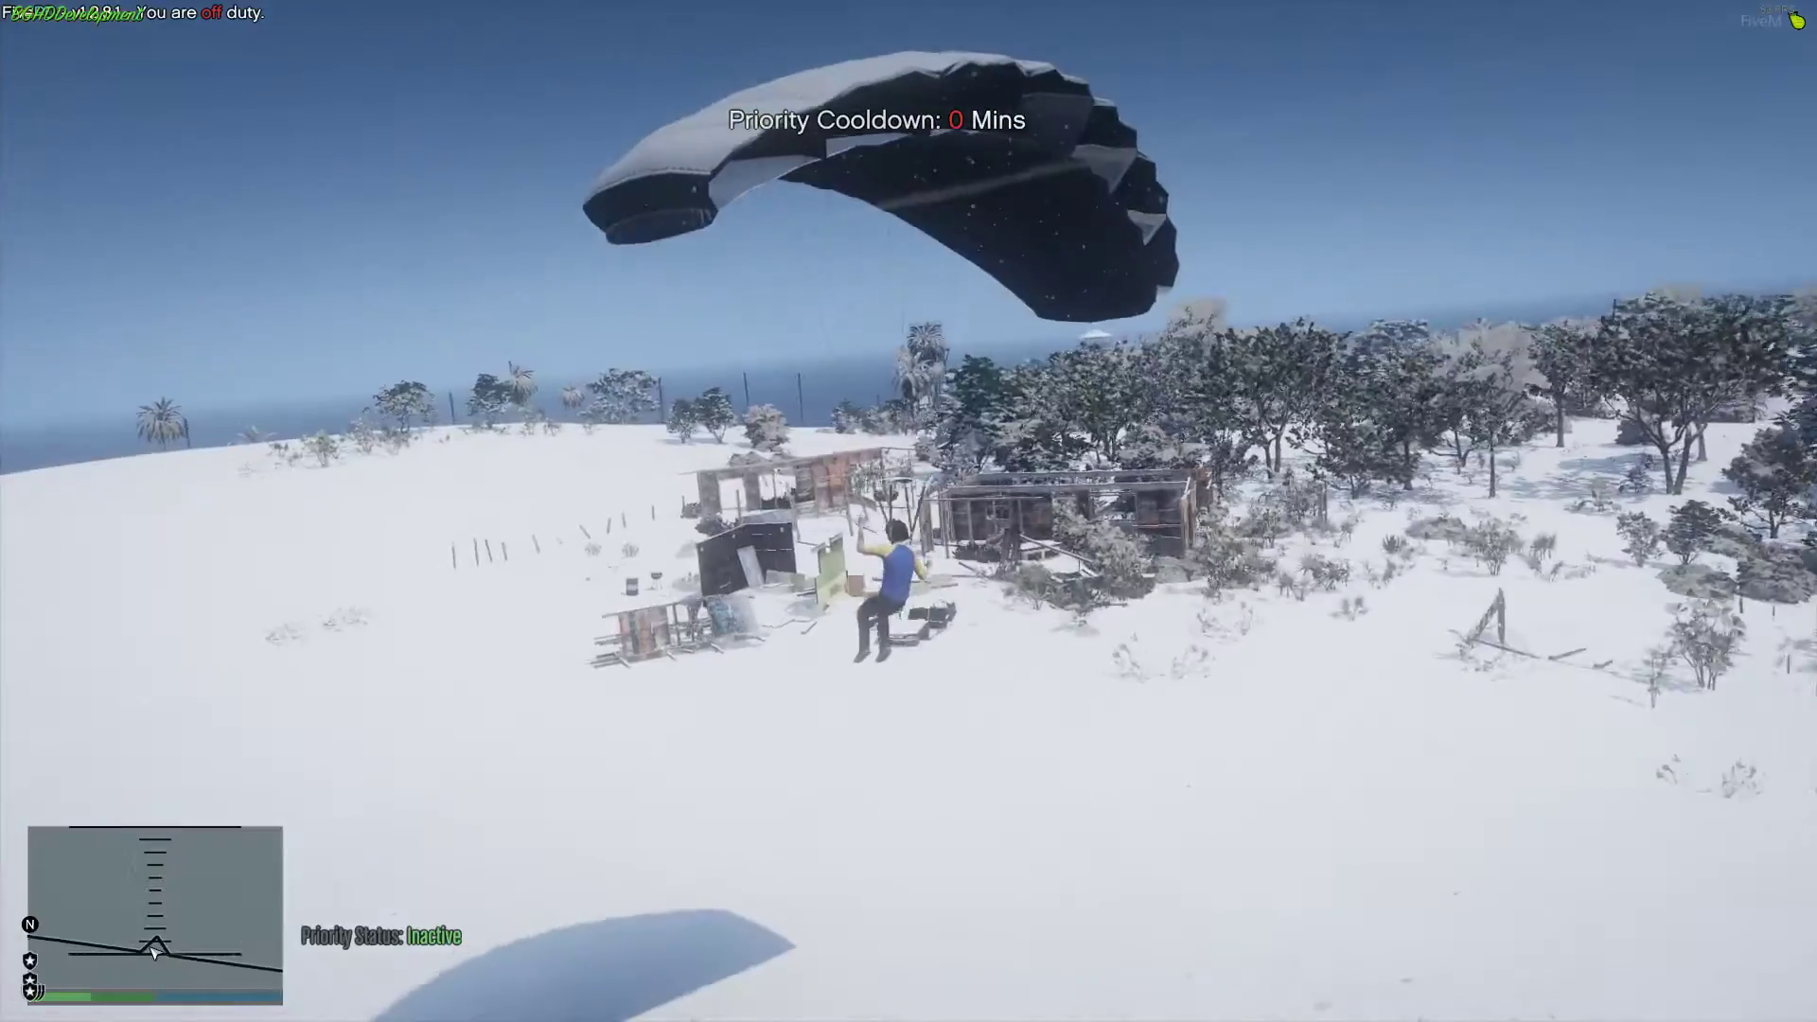
pyautogui.press('d')
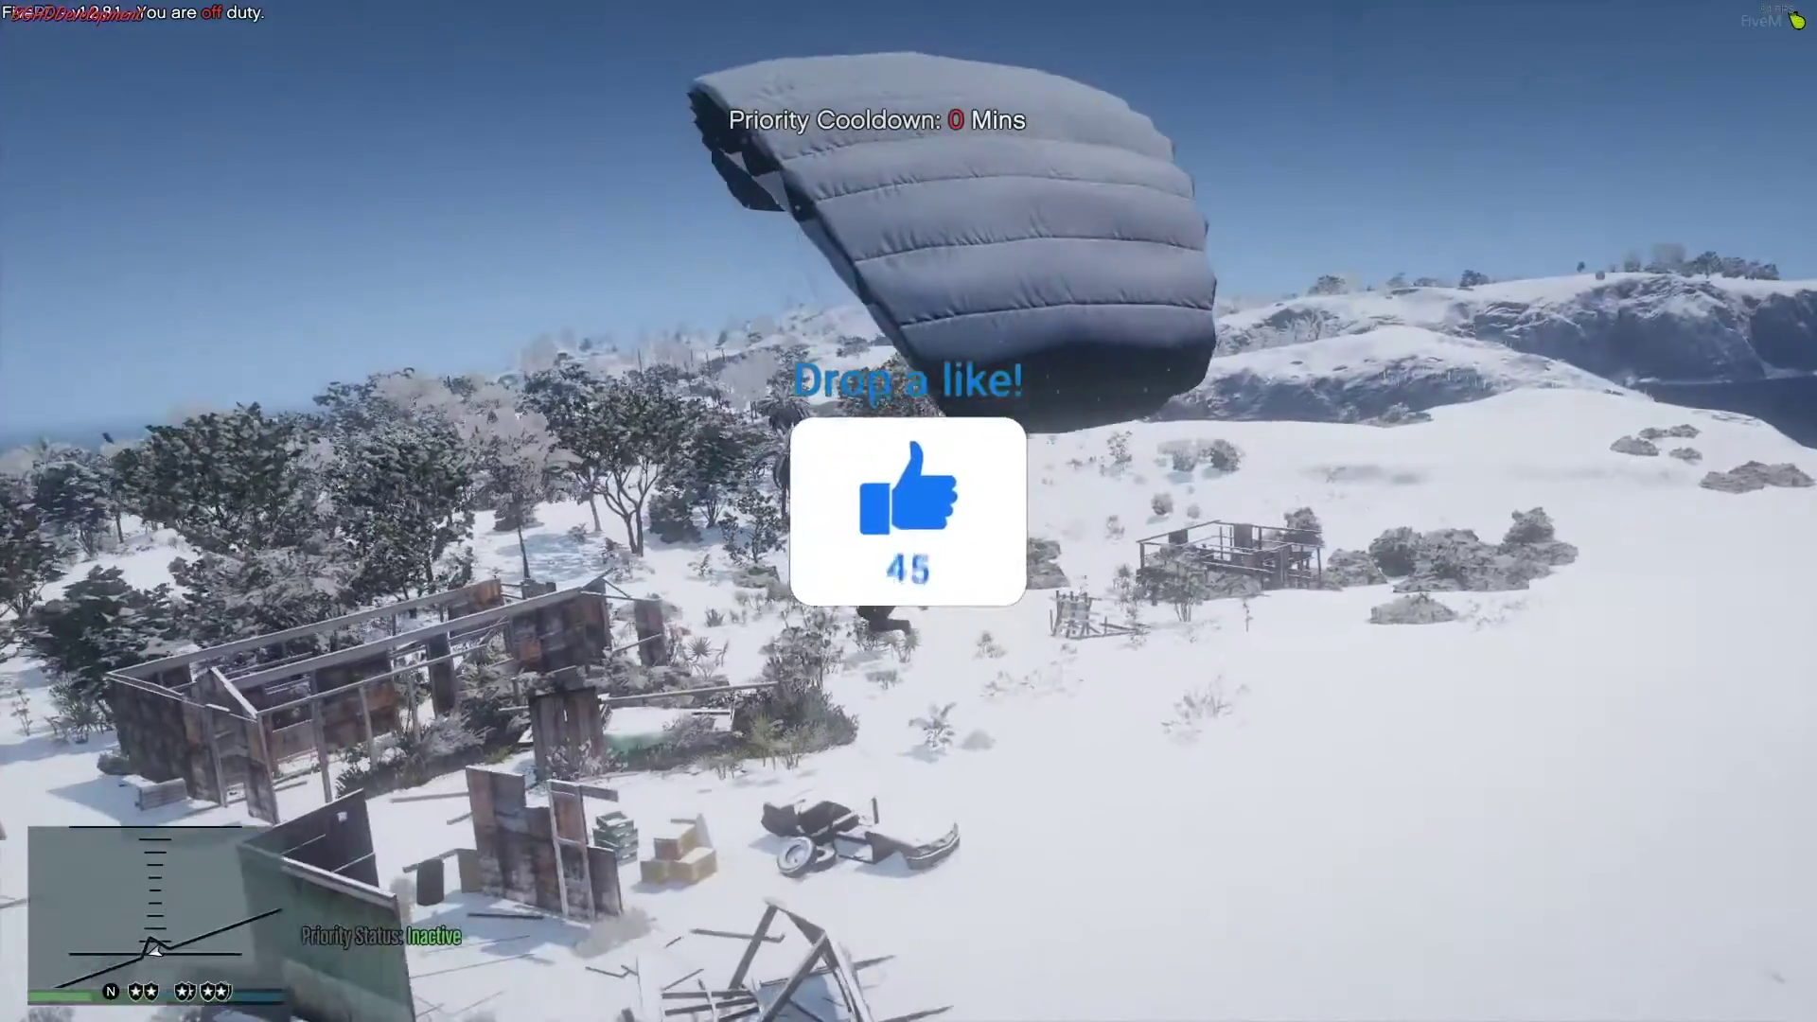